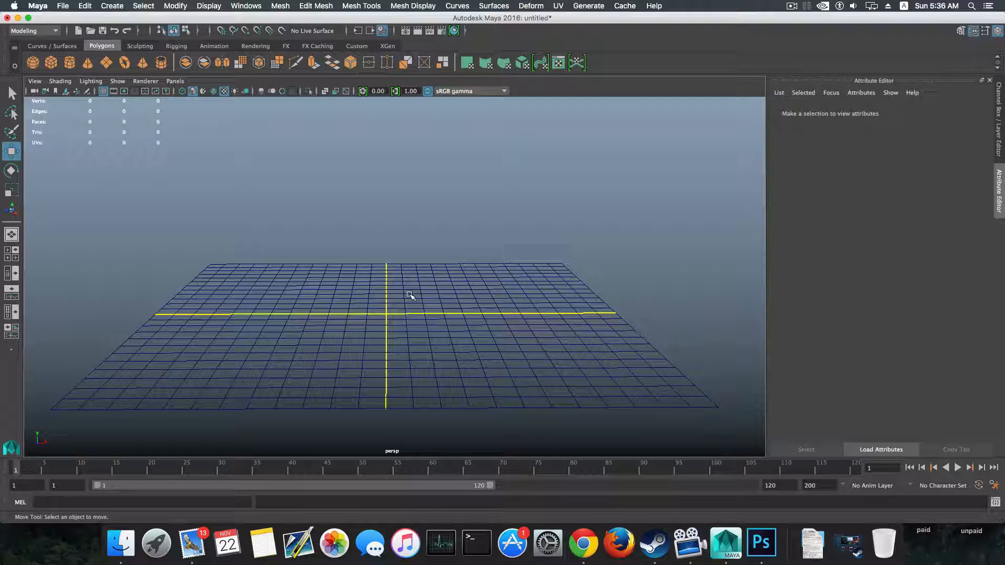
Create a polygon cube, scale it up uniformly and raise it above the grid.
left_click(51, 62)
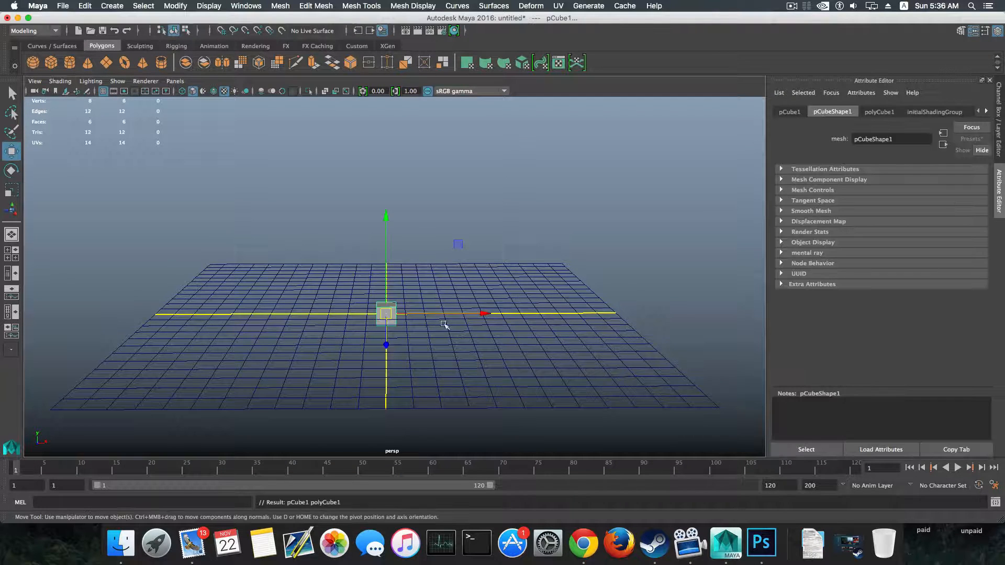
left_click_drag(447, 328, 469, 319, "alt")
key("r")
key("w")
left_click_drag(397, 215, 398, 157)
left_click_drag(426, 243, 457, 348, "alt")
middle_click_drag(435, 300, 380, 292, "alt")
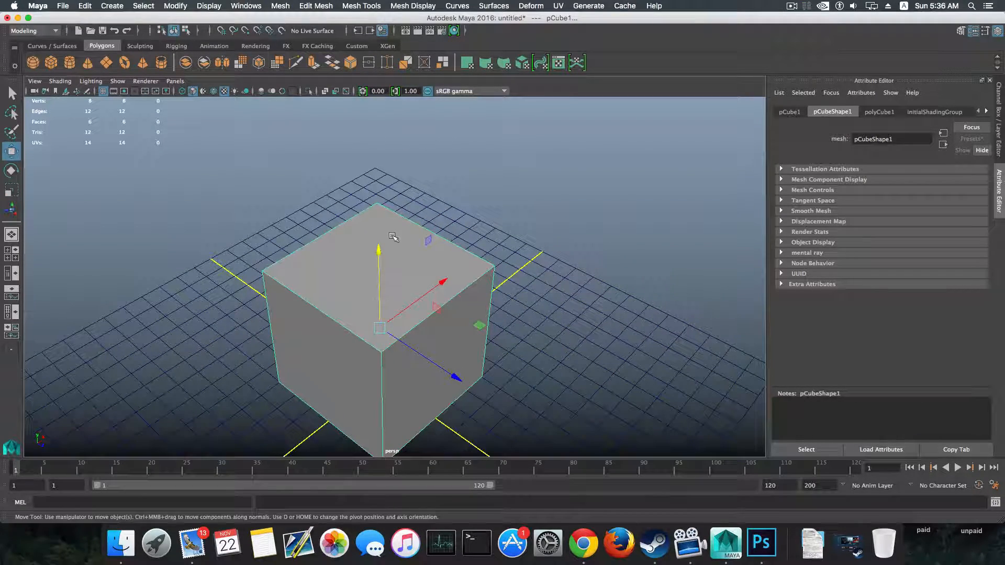
Cut two corner-to-corner diagonals across the cube's top face with the Multi-Cut tool so they cross at its centre.
left_click(372, 7)
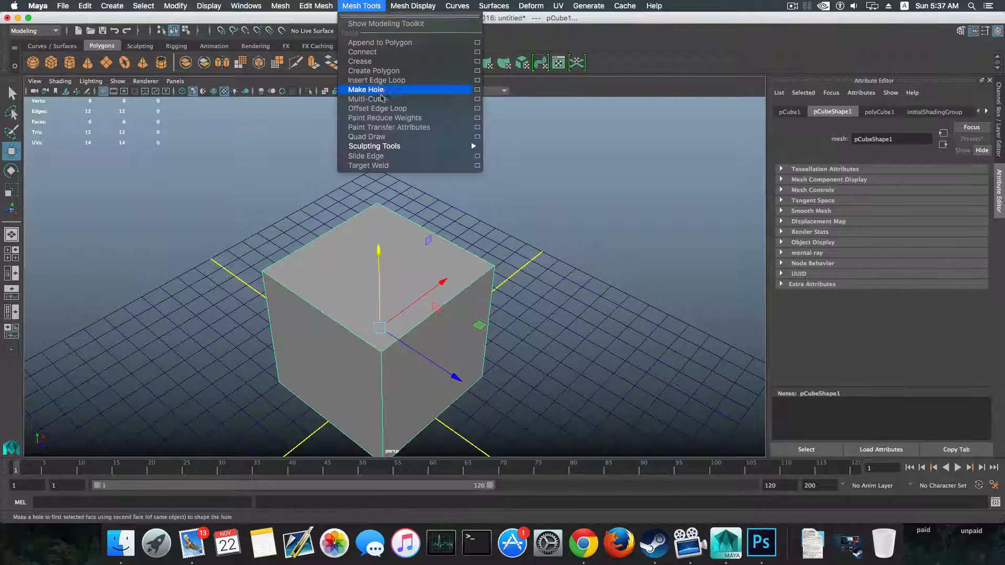
left_click(369, 99)
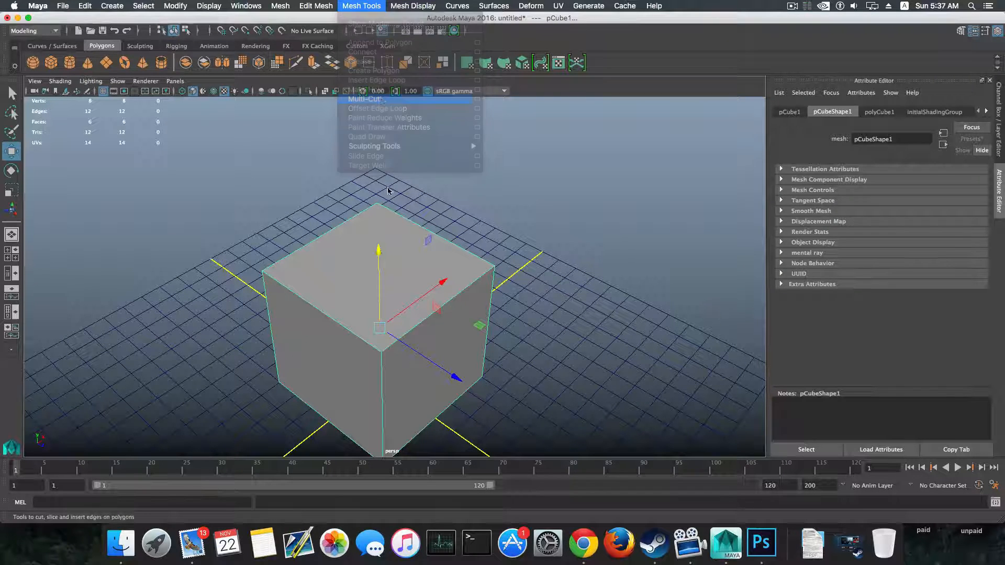
left_click(381, 350)
right_click(382, 351)
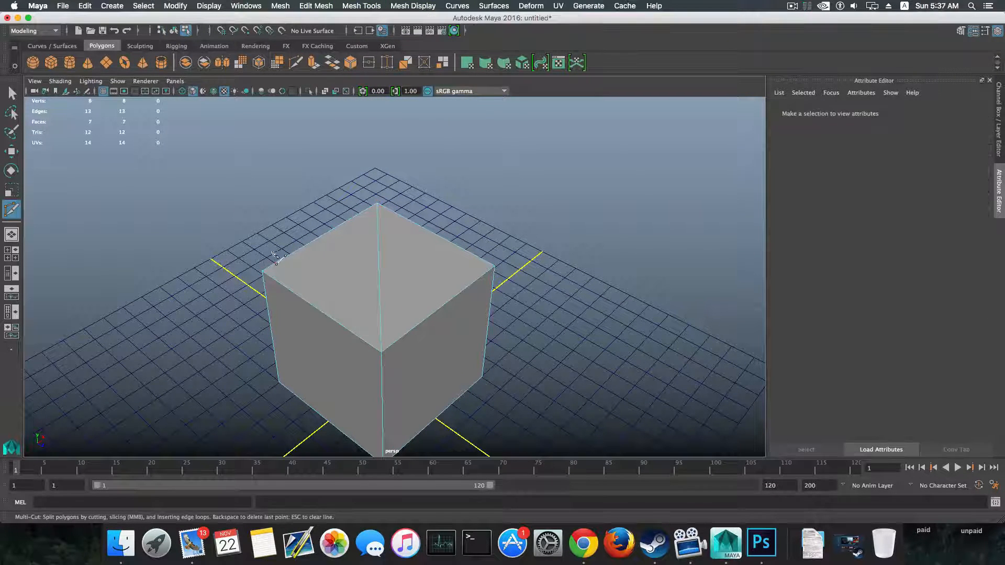
left_click(495, 269)
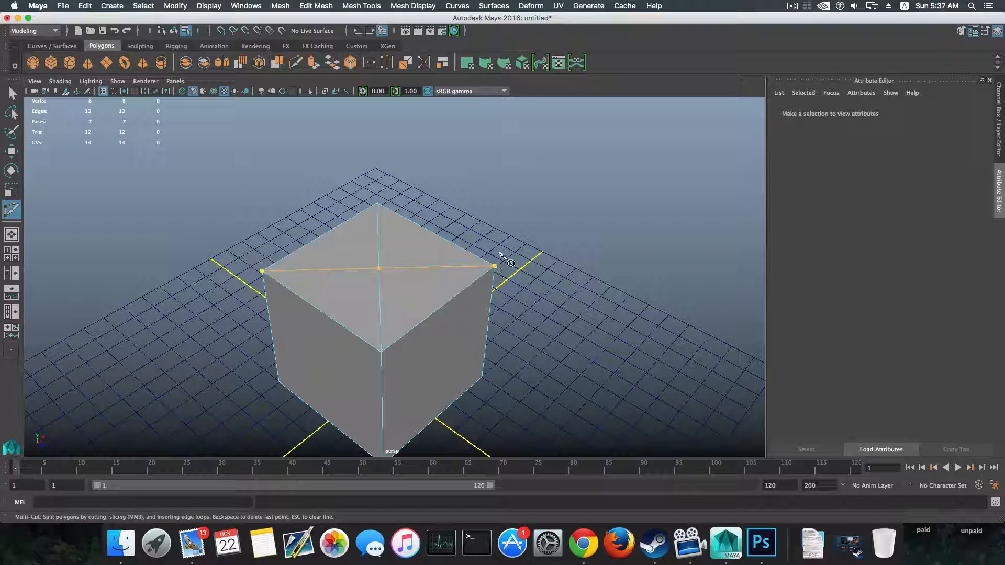
right_click(499, 245)
left_click_drag(420, 291, 426, 280, "alt")
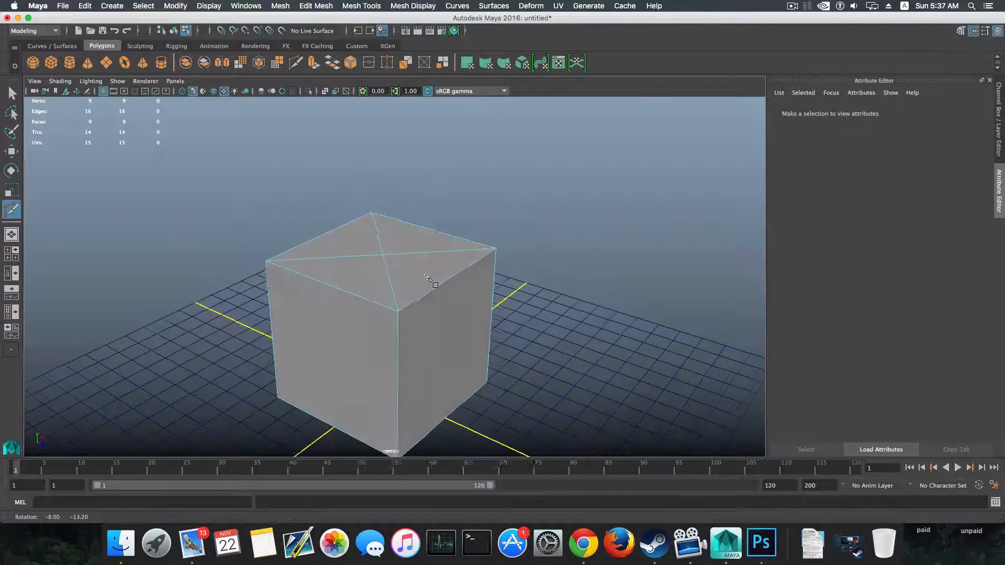
Raise the top face's centre vertex about 10 cm to form a pyramid roof and return to object selection.
right_click_drag(439, 175, 383, 181)
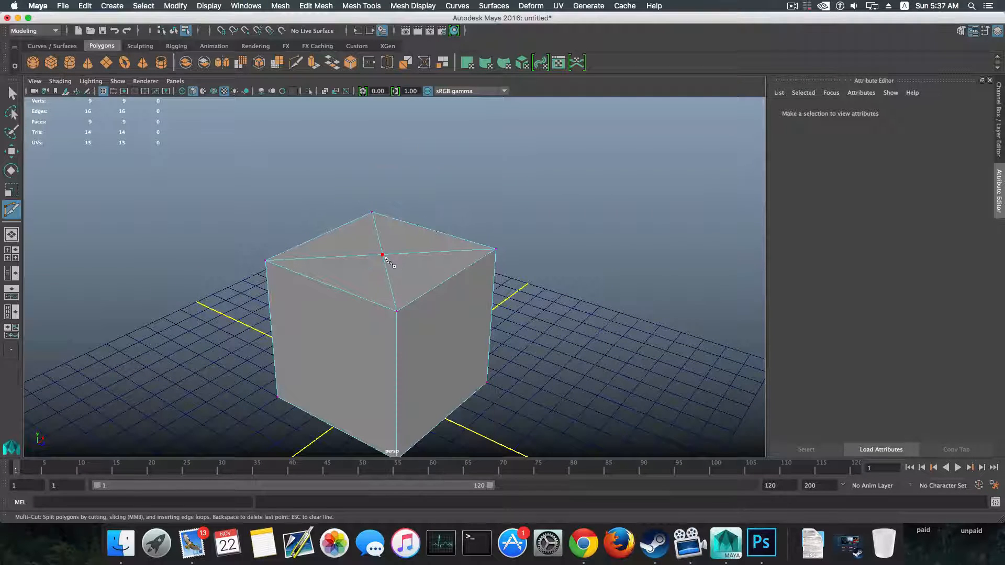
key("w")
left_click(384, 253)
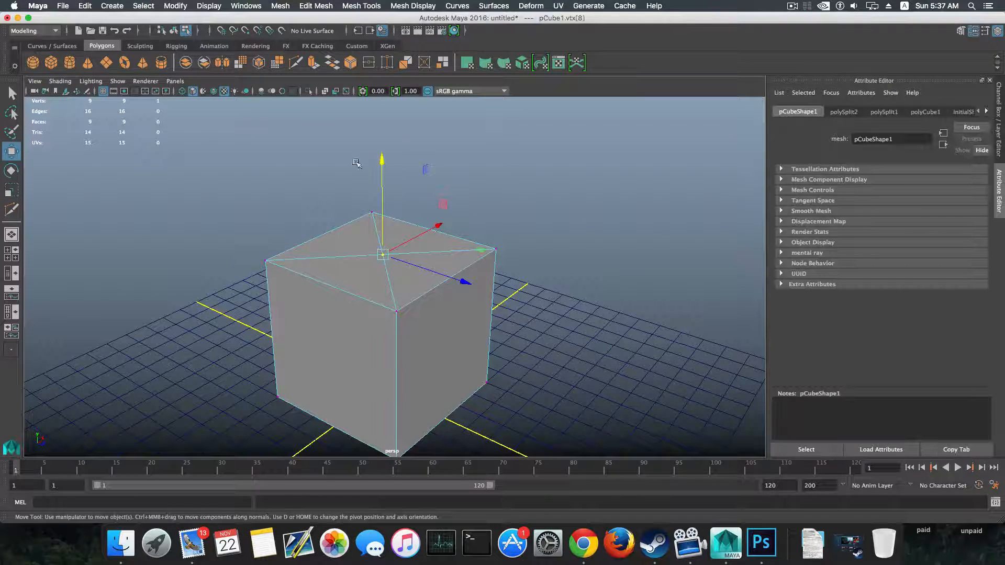
left_click_drag(369, 156, 365, 69)
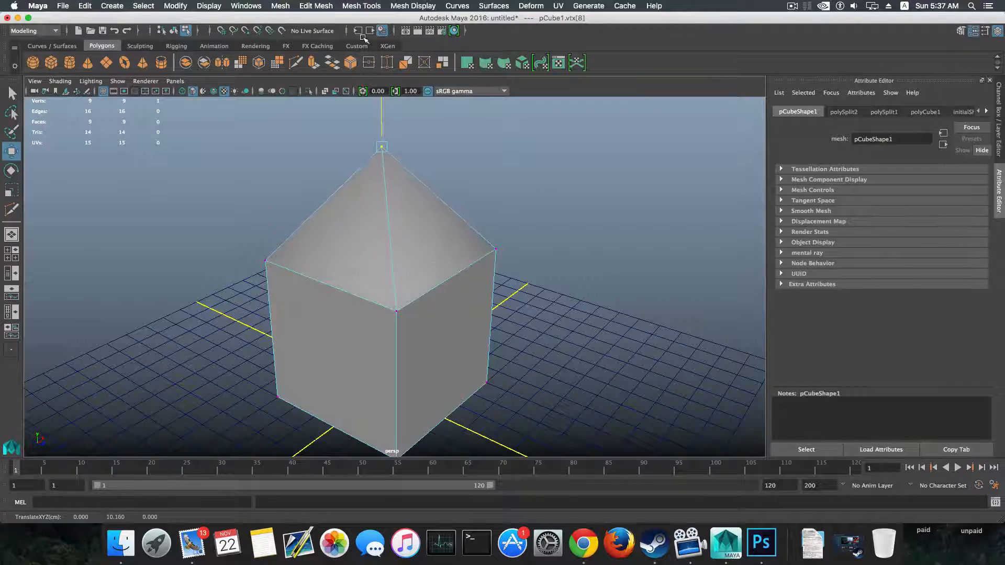
left_click_drag(379, 157, 409, 193, "alt")
key("F8")
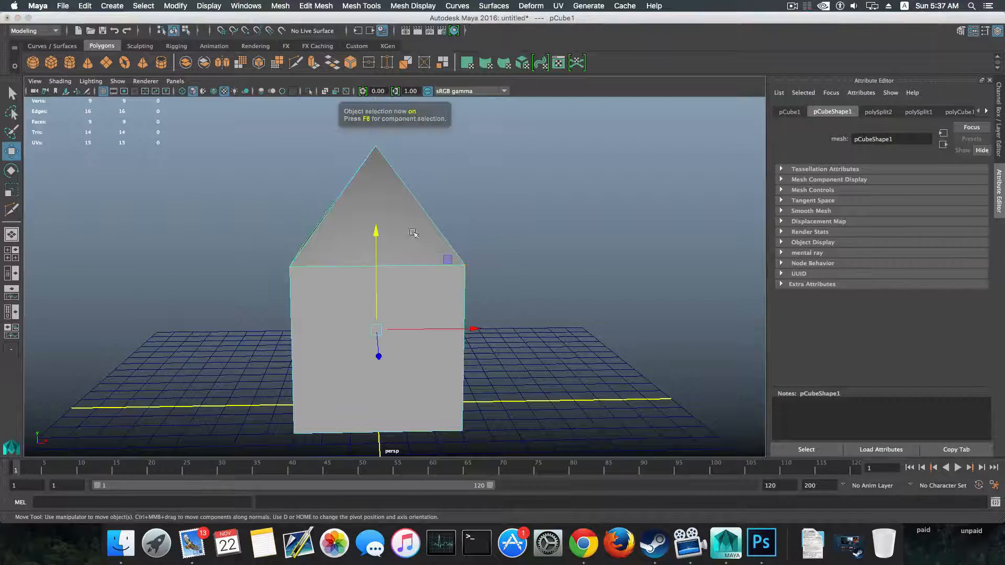
Open the UV Editor for the house mesh, enlarge its window and place it beside the model with the whole UV layout in view.
left_click_drag(352, 293, 381, 306, "alt")
left_click(558, 6)
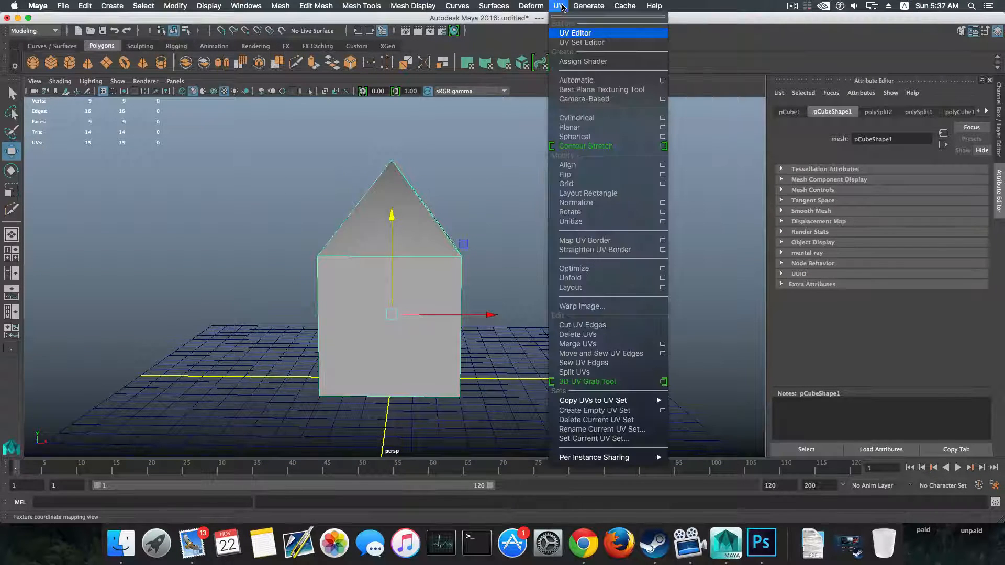
left_click(574, 35)
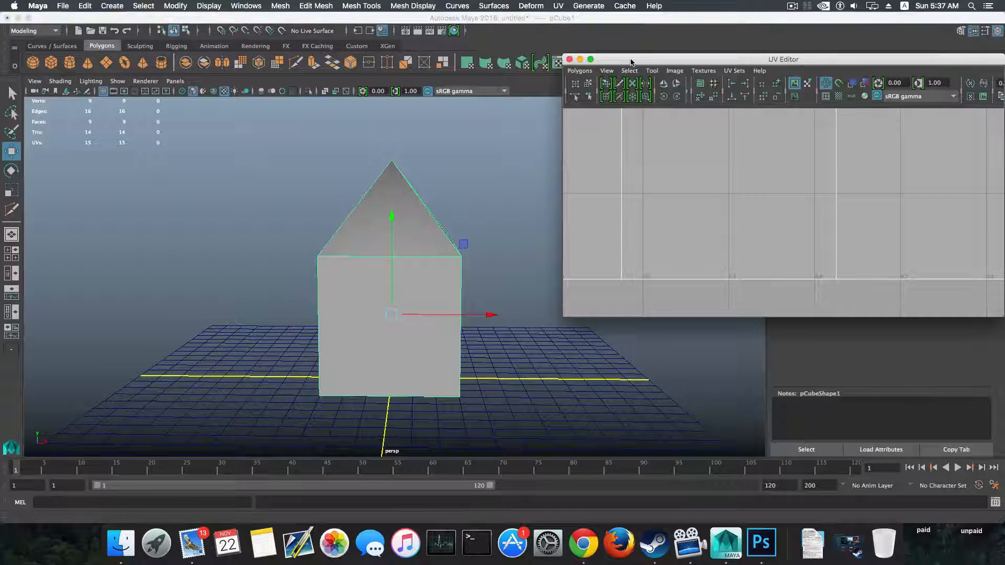
left_click_drag(445, 311, 448, 474)
scroll(500, 296, "down", 5)
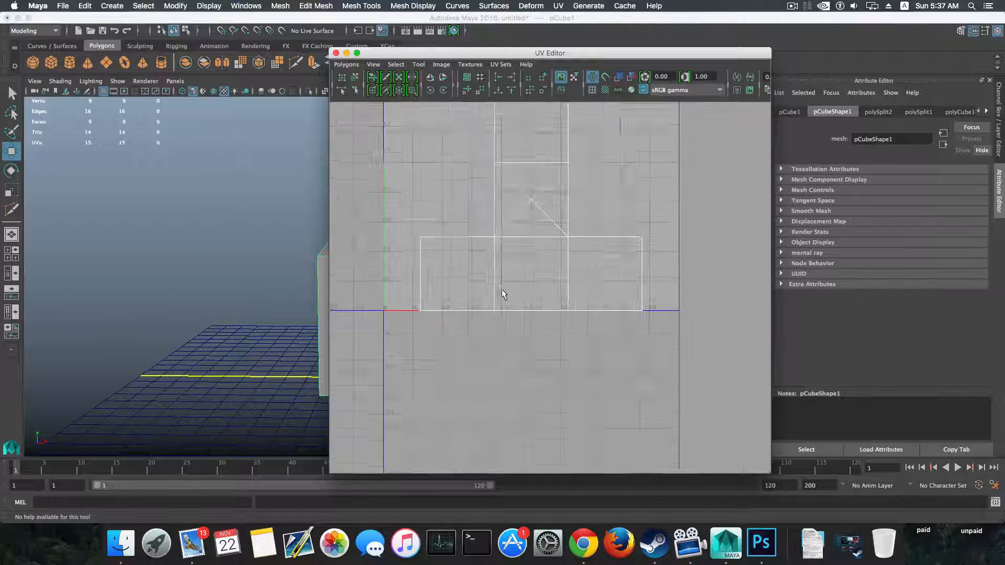
middle_click_drag(517, 231, 511, 288, "alt")
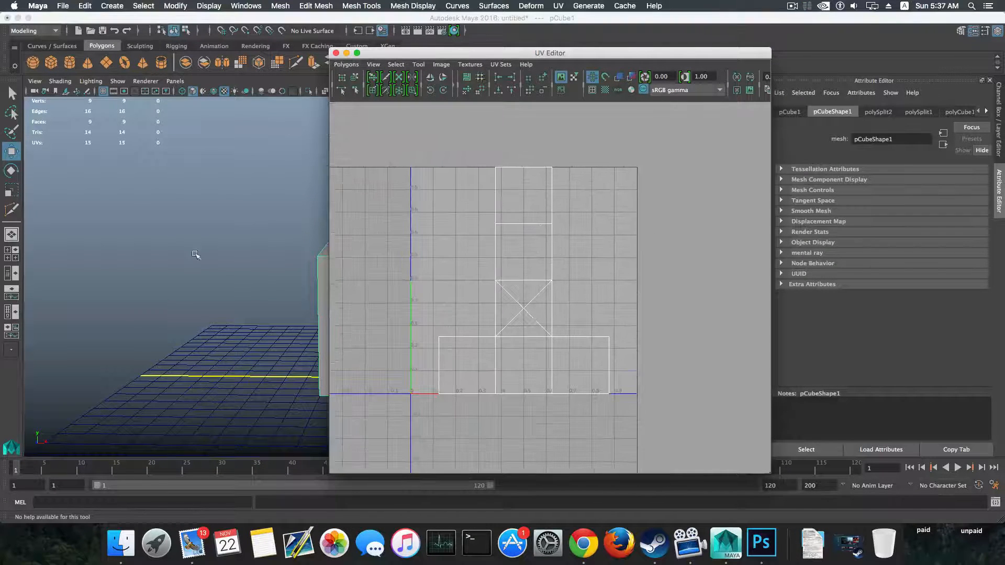
scroll(526, 292, "up", 3)
scroll(524, 292, "down", 2)
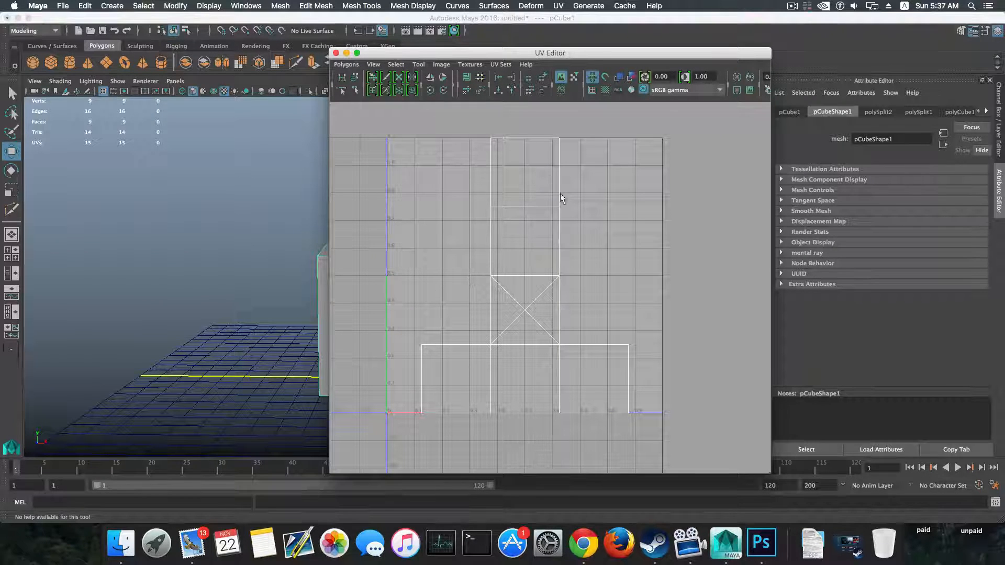
left_click_drag(444, 55, 629, 35)
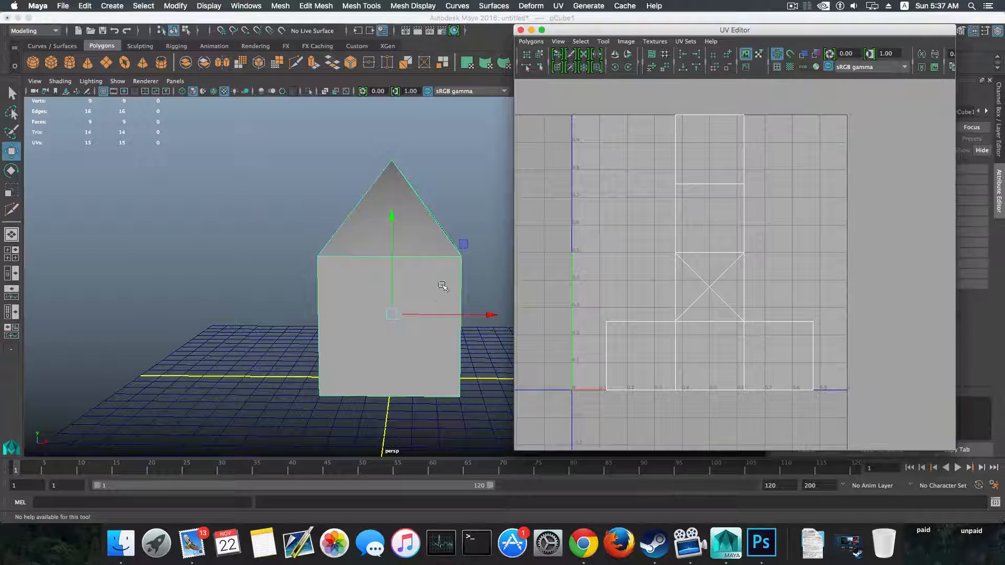
Delete the bottom face of the house.
left_click_drag(443, 286, 410, 313, "alt")
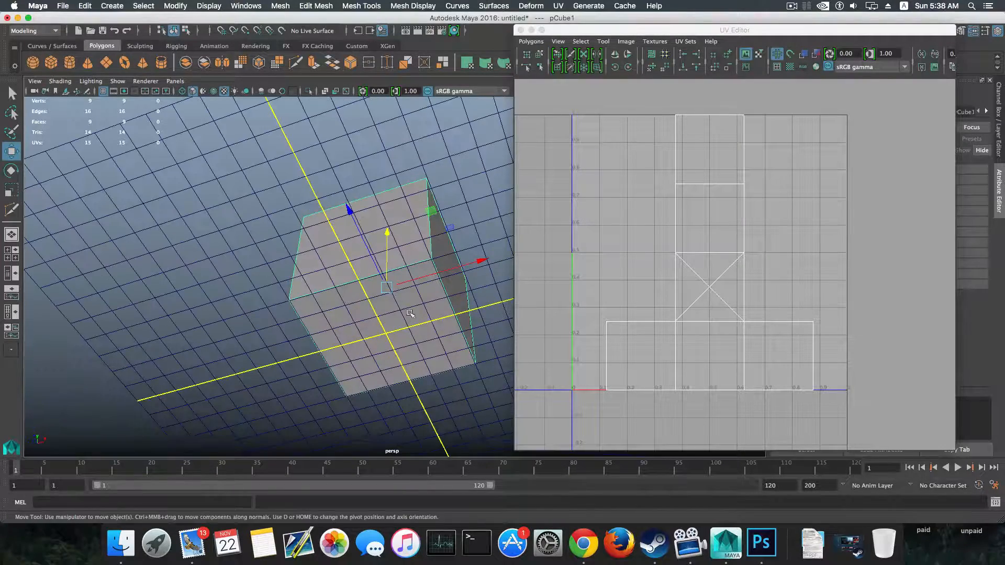
right_click_drag(402, 253, 395, 285)
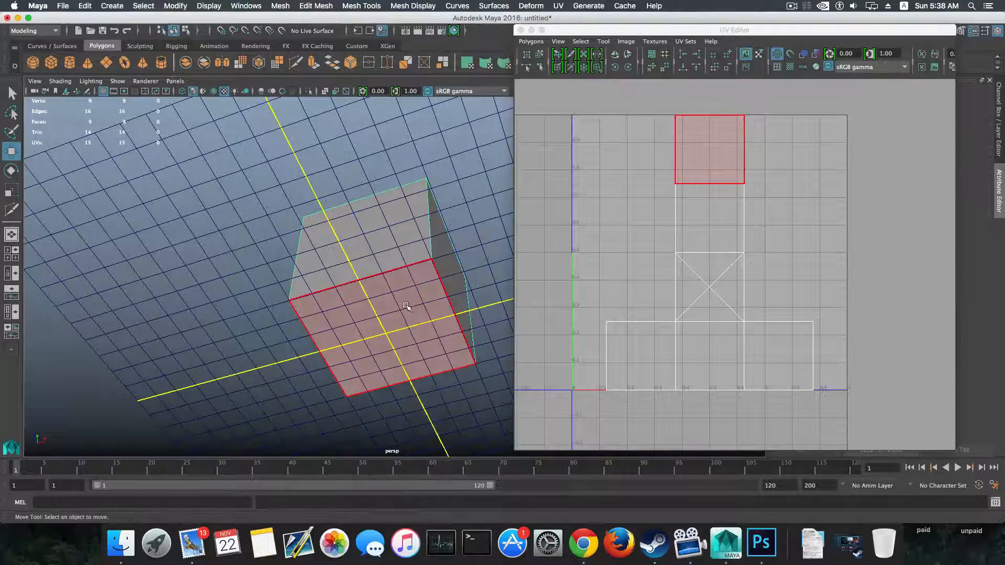
left_click(406, 307)
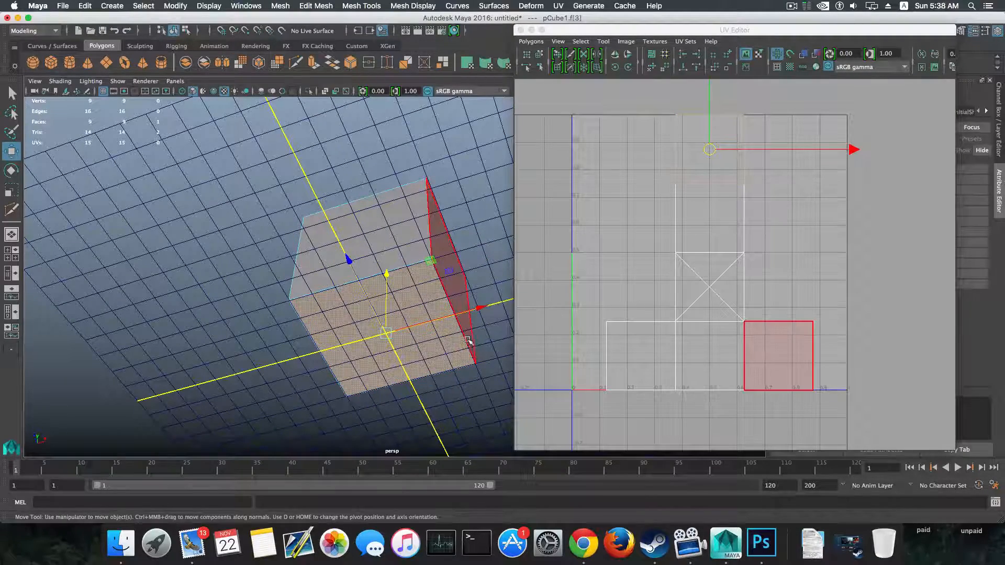
left_click_drag(469, 340, 470, 348, "alt")
left_click_drag(413, 316, 413, 325, "alt")
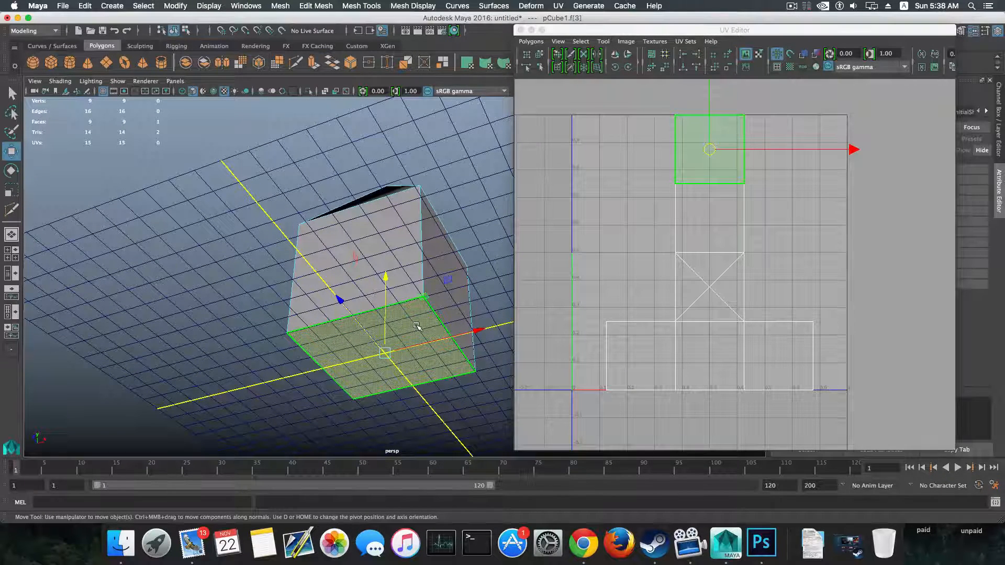
key("Delete")
Select the front, back and one side wall of the house in turn to match each to its UV square.
left_click_drag(417, 324, 444, 354, "alt")
left_click(444, 363)
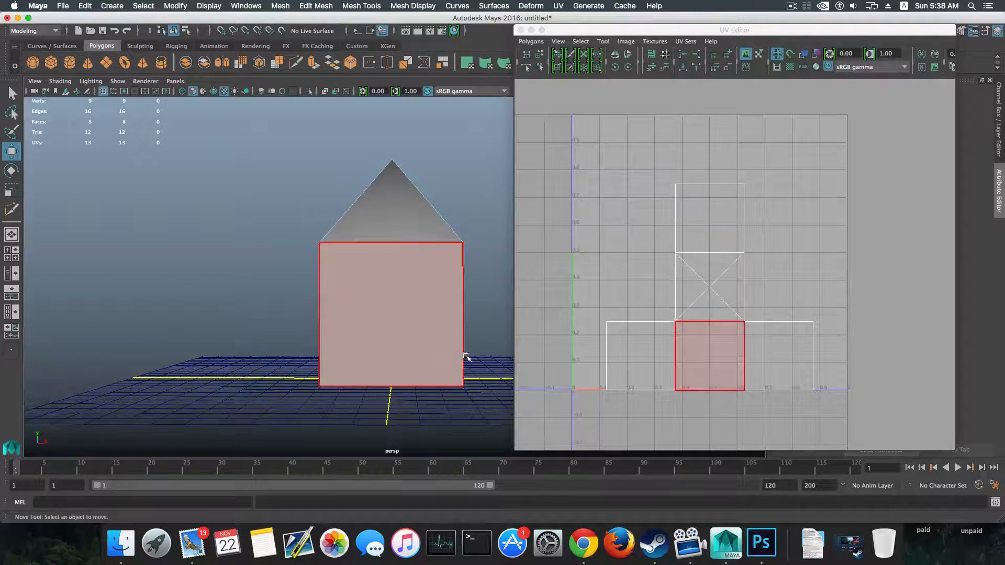
left_click(465, 357)
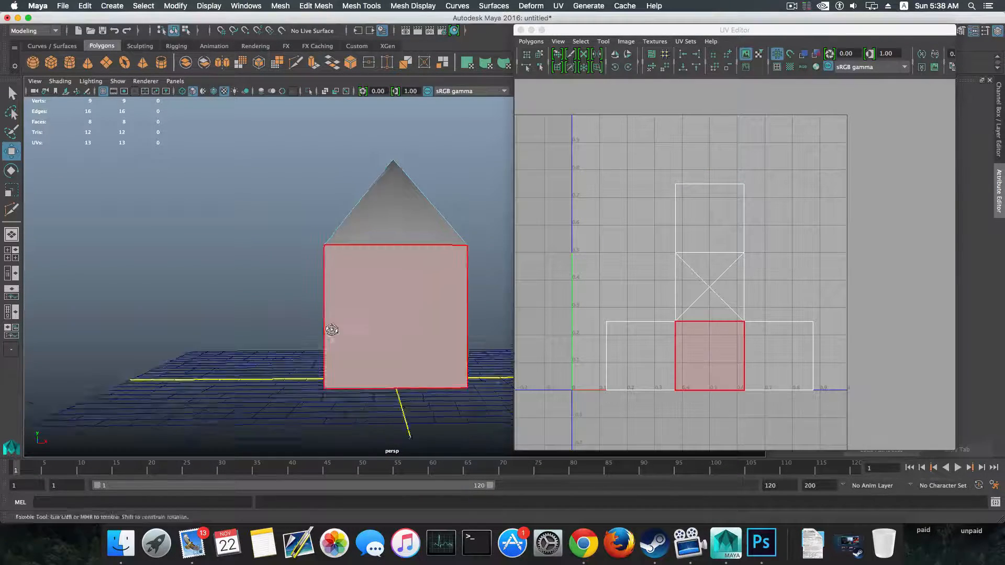
left_click_drag(332, 330, 389, 356, "alt")
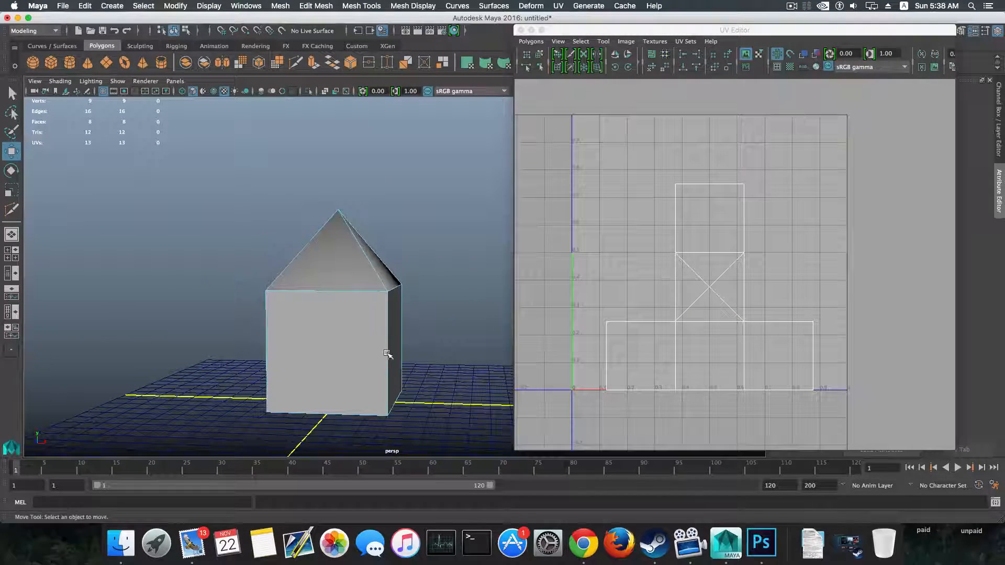
left_click(367, 330)
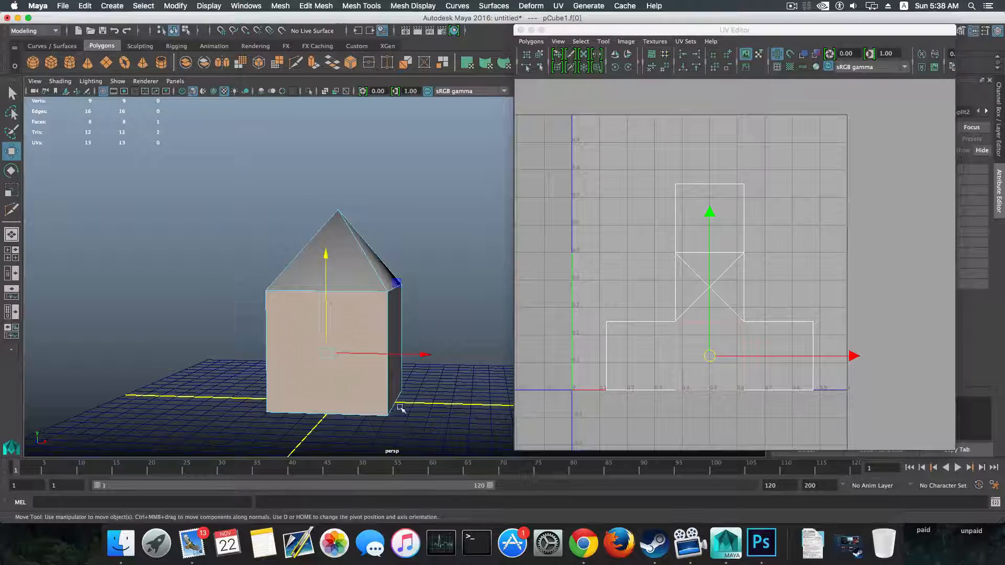
left_click_drag(399, 409, 347, 293, "alt")
left_click(370, 302)
left_click(346, 292)
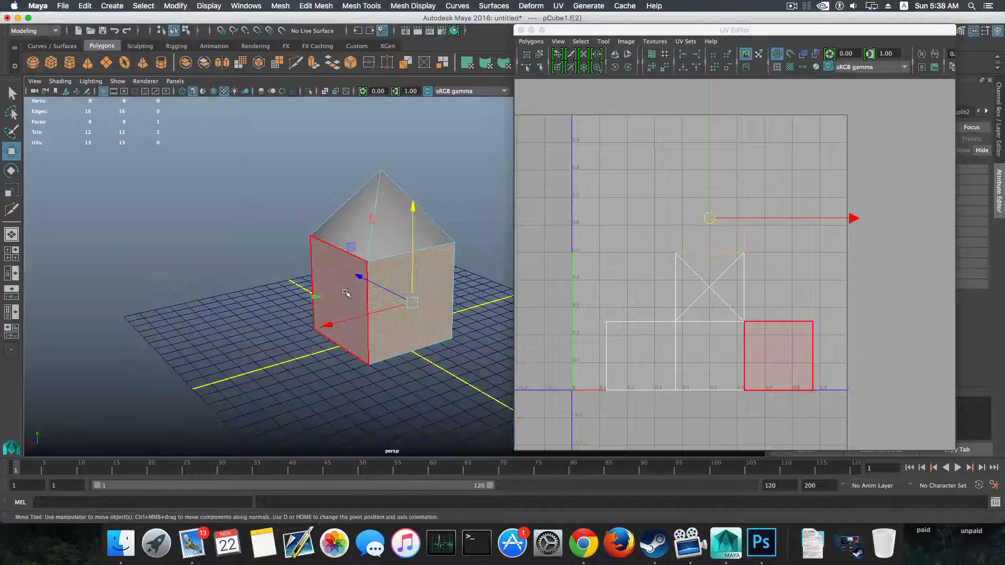
left_click(345, 292)
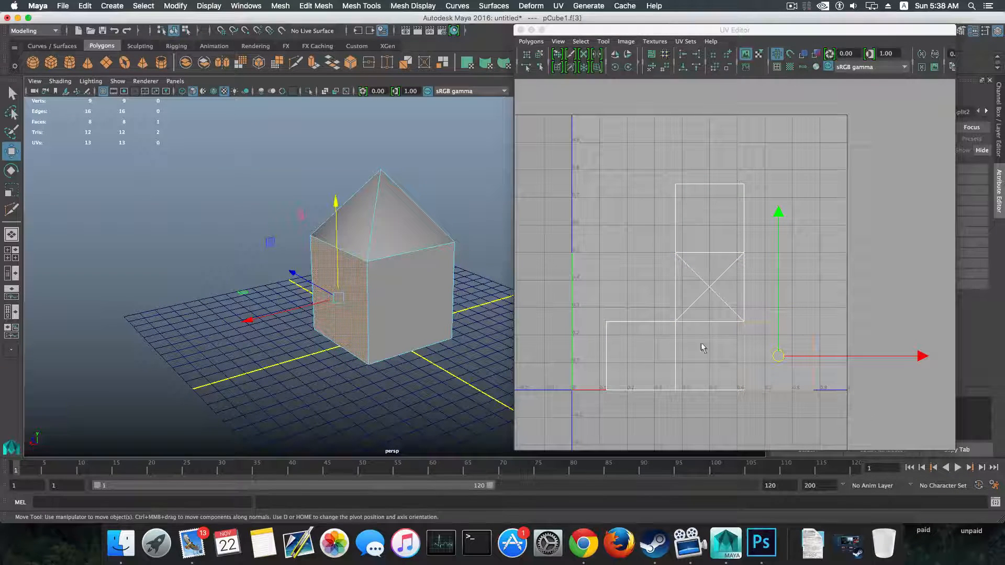
left_click(709, 217)
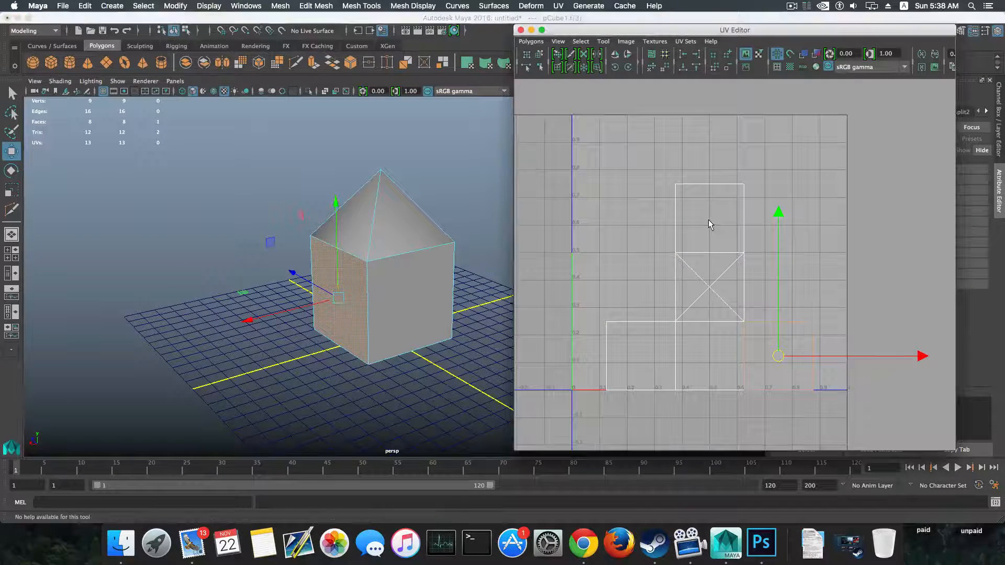
Select the back wall again and compare its UV square above the roof with the row of other walls.
left_click(410, 289)
left_click(404, 296)
left_click_drag(406, 298, 390, 357, "alt")
middle_click_drag(403, 345, 320, 345, "alt")
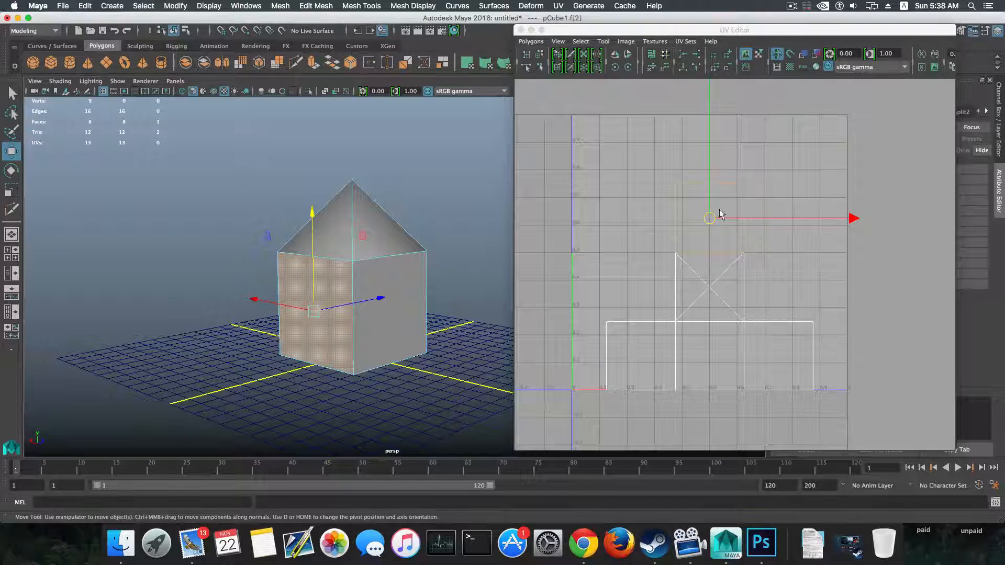
left_click_drag(496, 286, 396, 281, "alt")
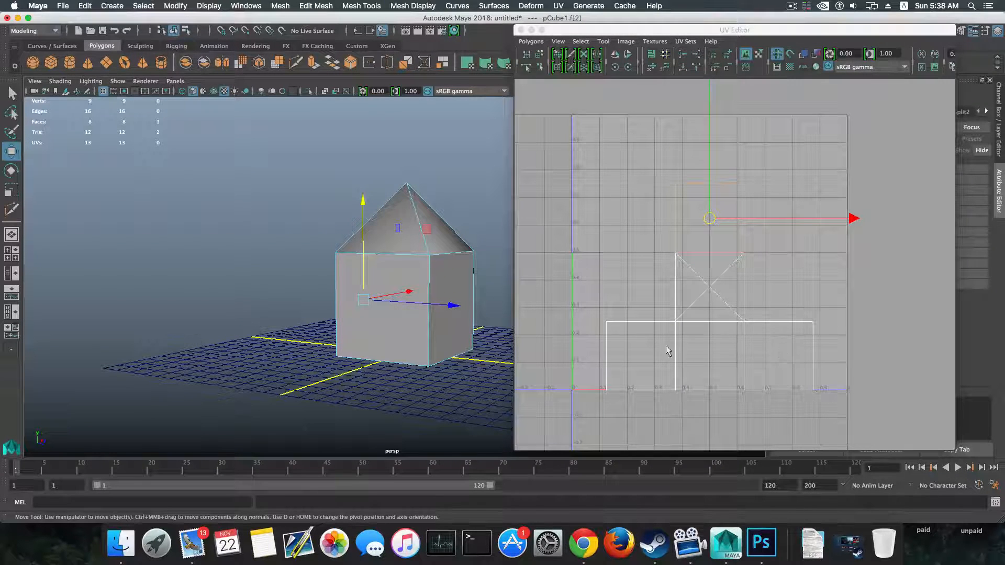
Select the front wall and both side walls together to check the joined row of UV squares.
left_click(463, 298)
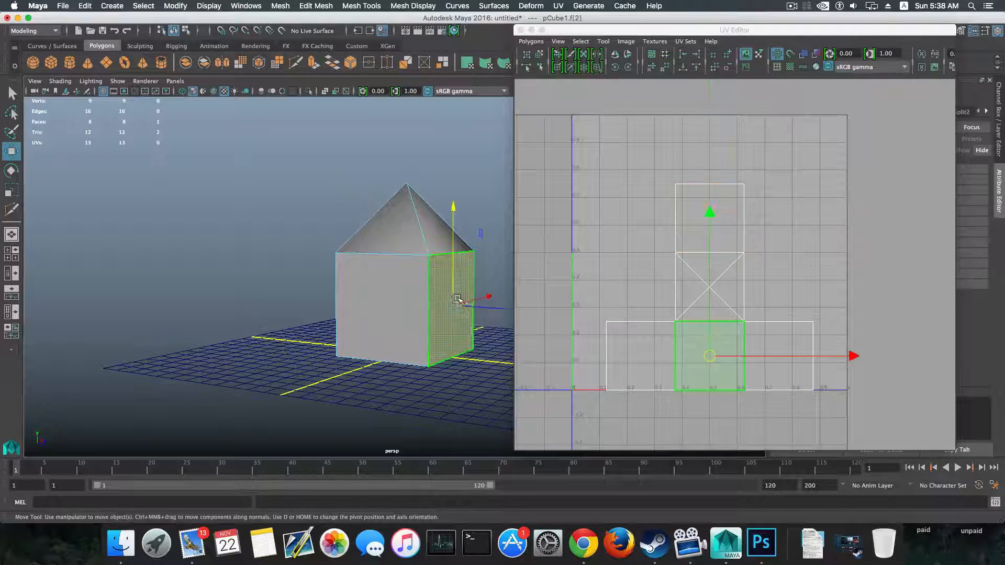
left_click(407, 304)
left_click_drag(407, 304, 245, 319, "alt")
left_click(336, 328, "shift")
left_click(330, 317, "shift")
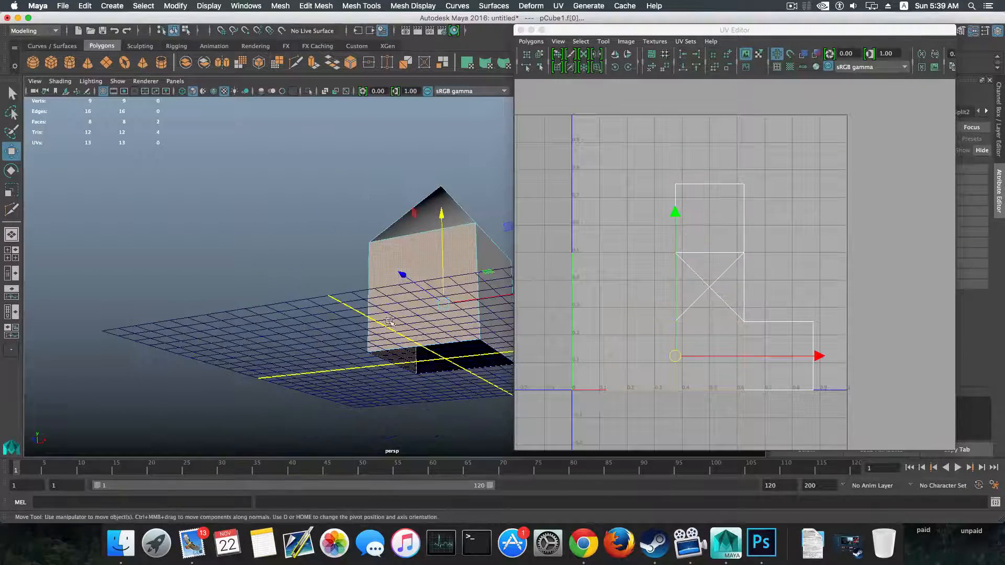
left_click_drag(390, 321, 379, 355, "alt")
left_click(481, 350, "shift")
left_click_drag(440, 329, 591, 324, "alt")
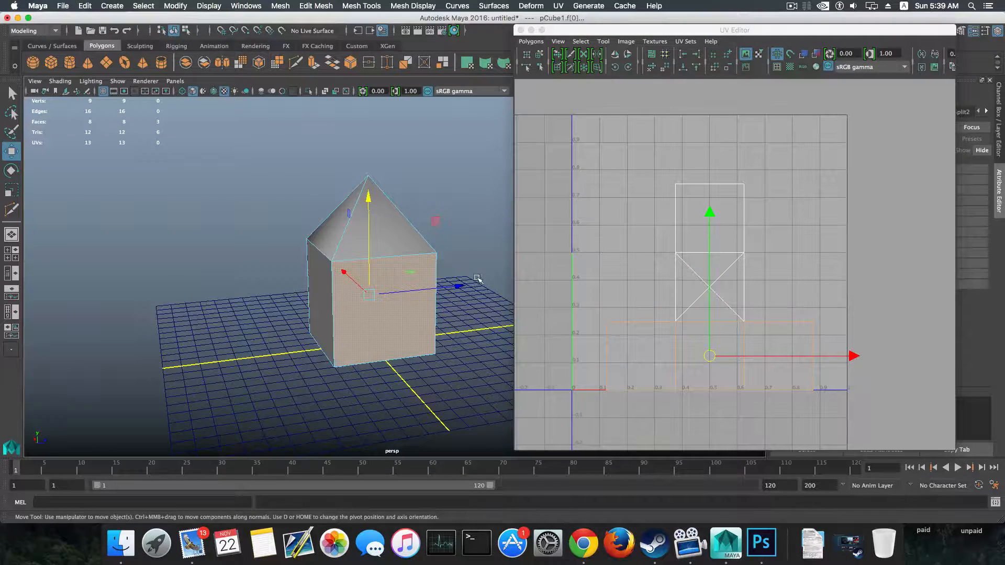
Select only the front wall to compare its position with the neighbouring wall UVs.
left_click_drag(477, 279, 369, 275, "alt")
middle_click_drag(441, 293, 343, 285, "alt")
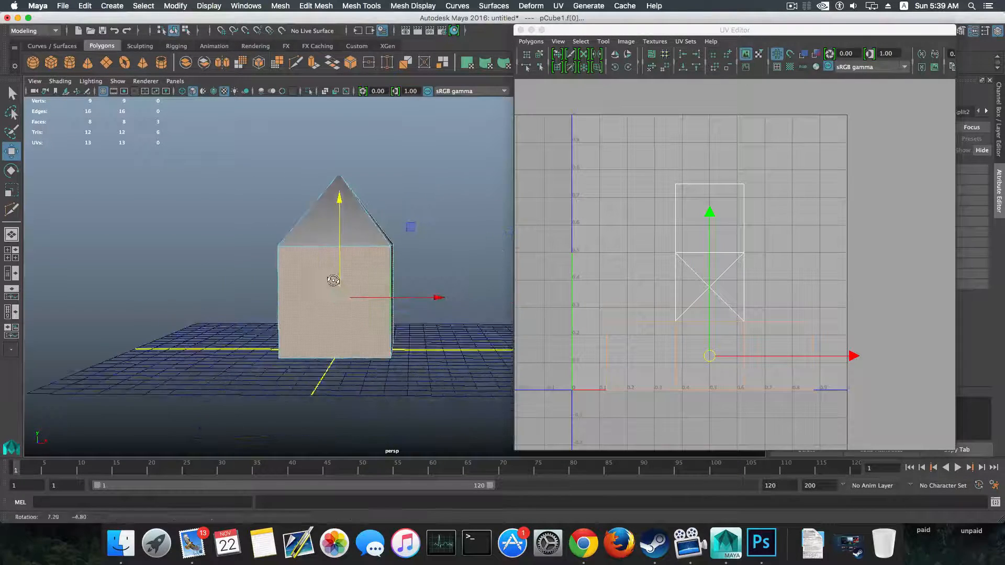
left_click(354, 276)
left_click_drag(354, 277, 387, 377, "alt")
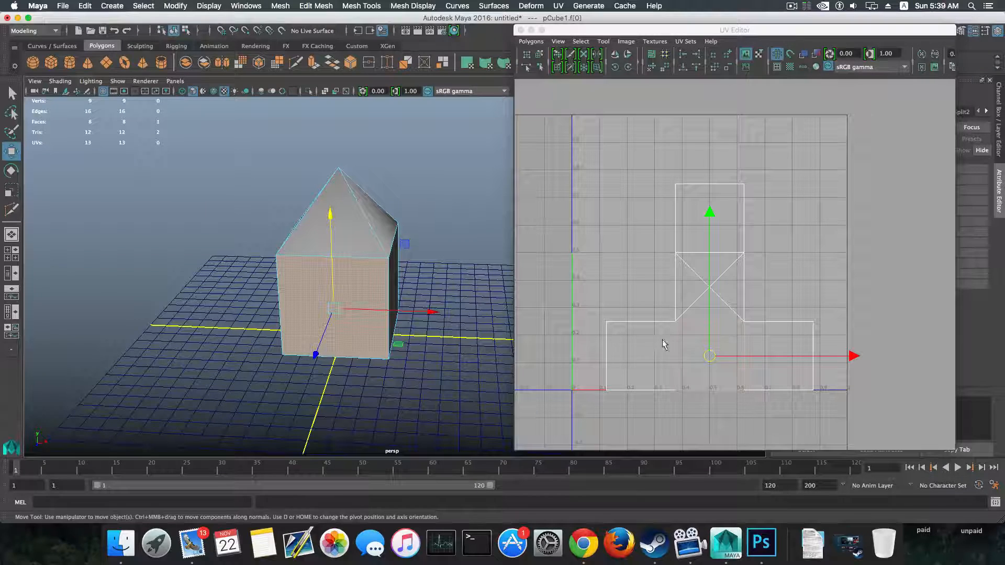
Open the UV Snapshot settings for the house's UV layout.
left_click_drag(451, 330, 464, 357, "alt")
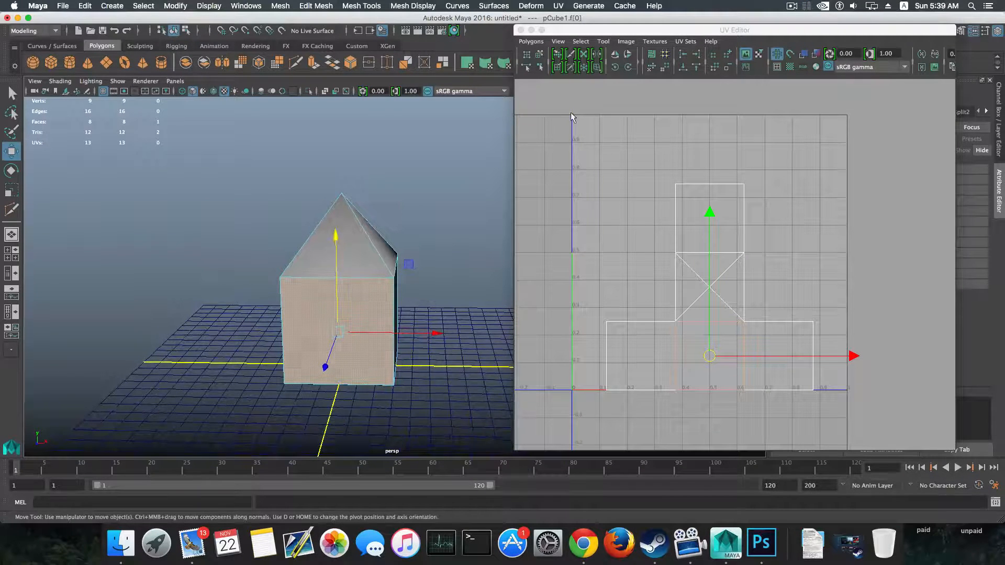
left_click(531, 41)
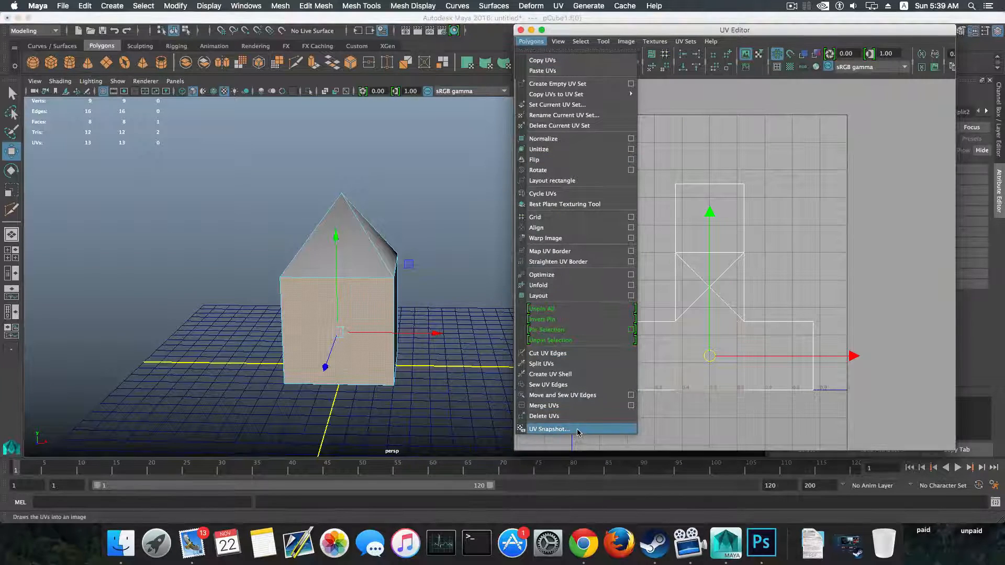
left_click(578, 429)
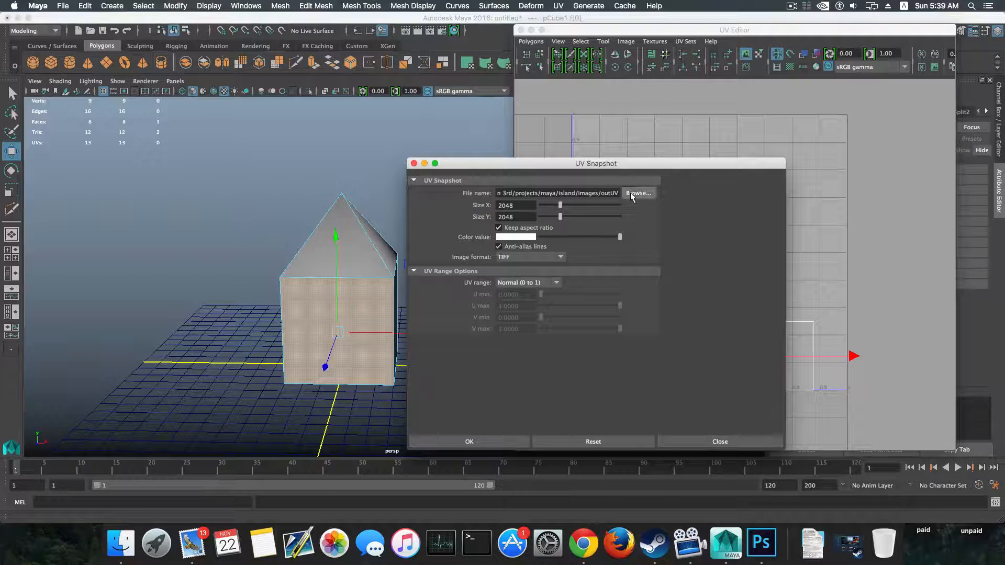
Examine the Size X and Size Y resolution settings of the UV snapshot.
left_click_drag(518, 206, 412, 230)
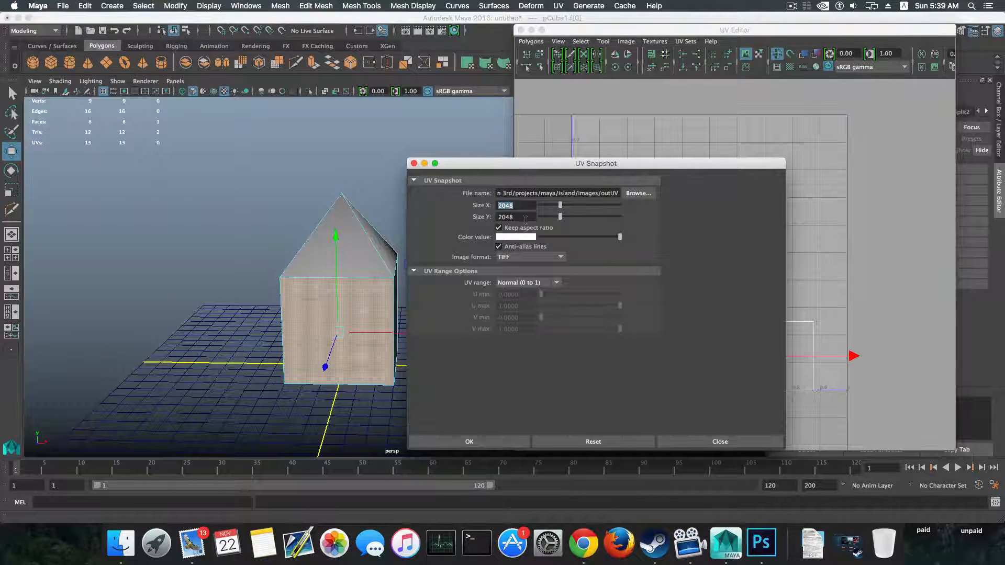
left_click_drag(525, 217, 433, 215)
left_click_drag(517, 206, 449, 230)
left_click_drag(523, 217, 465, 218)
double_click(516, 206)
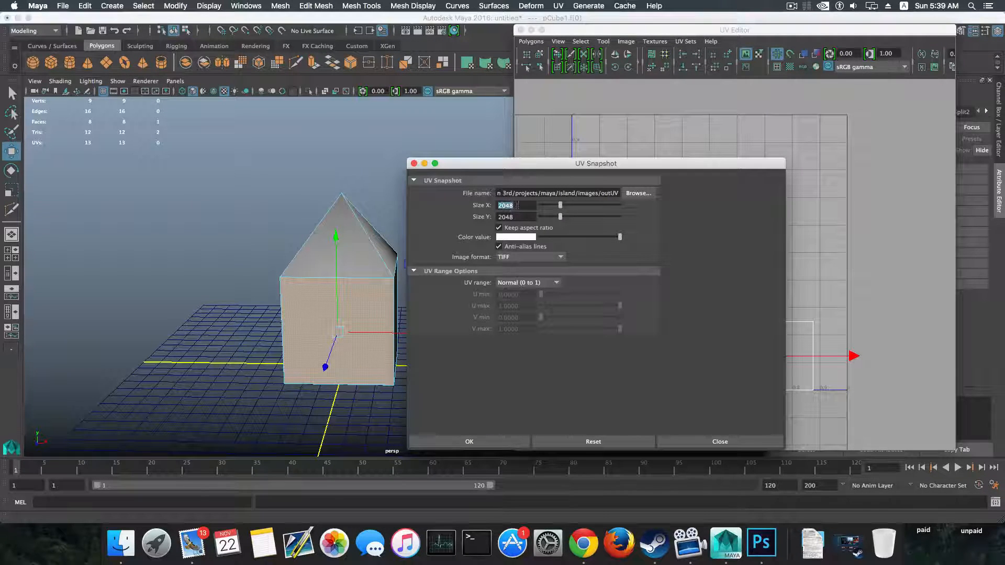
key("Tab")
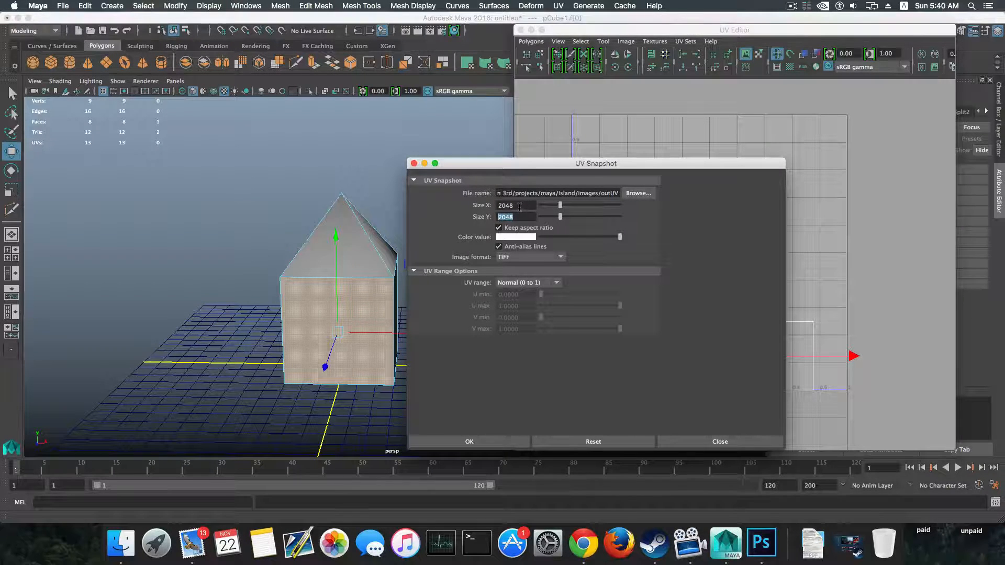
key("shift+Tab")
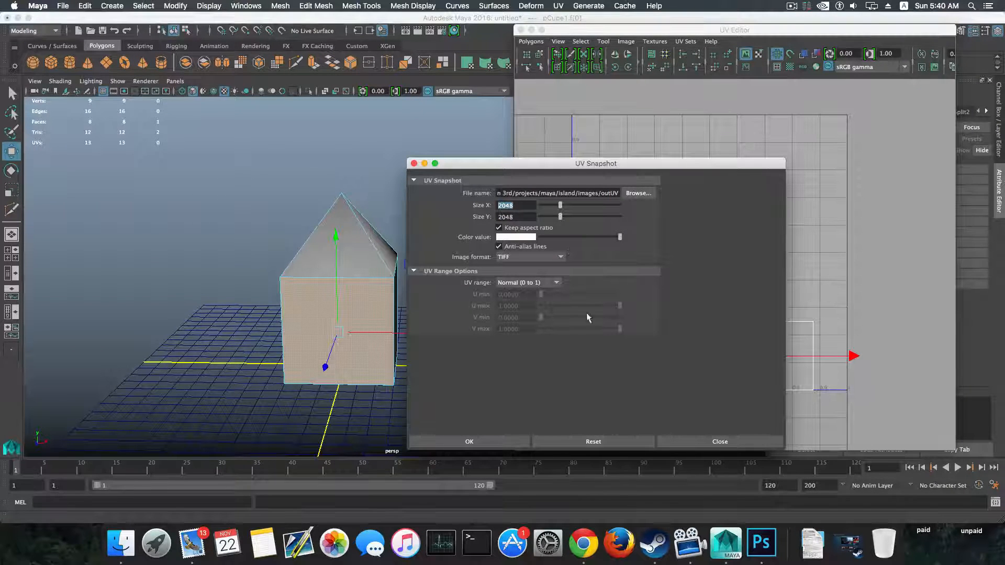
Save the UV snapshot to the Desktop under the name house as a 2048 x 2048 TIFF.
left_click(637, 193)
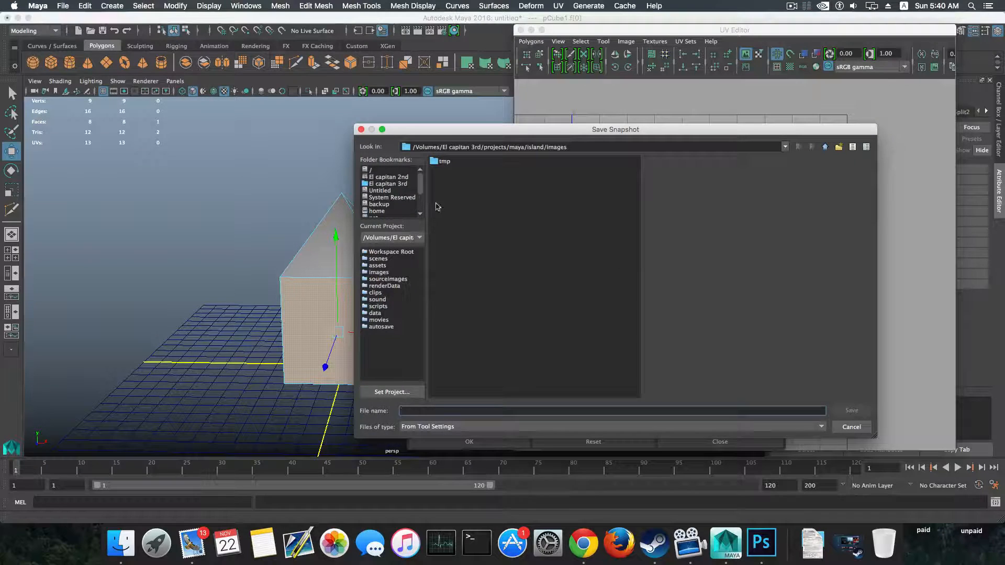
left_click(381, 198)
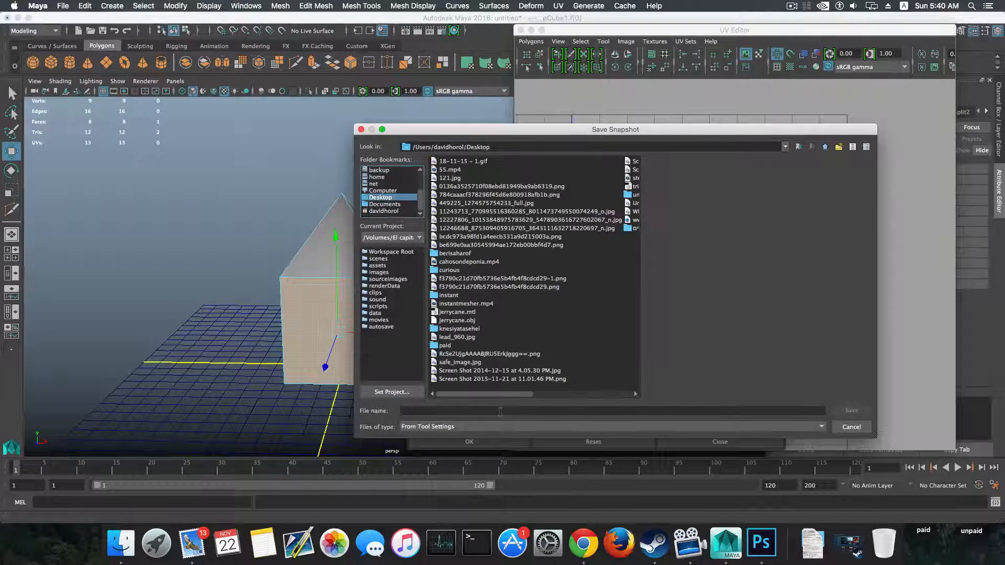
left_click(516, 412)
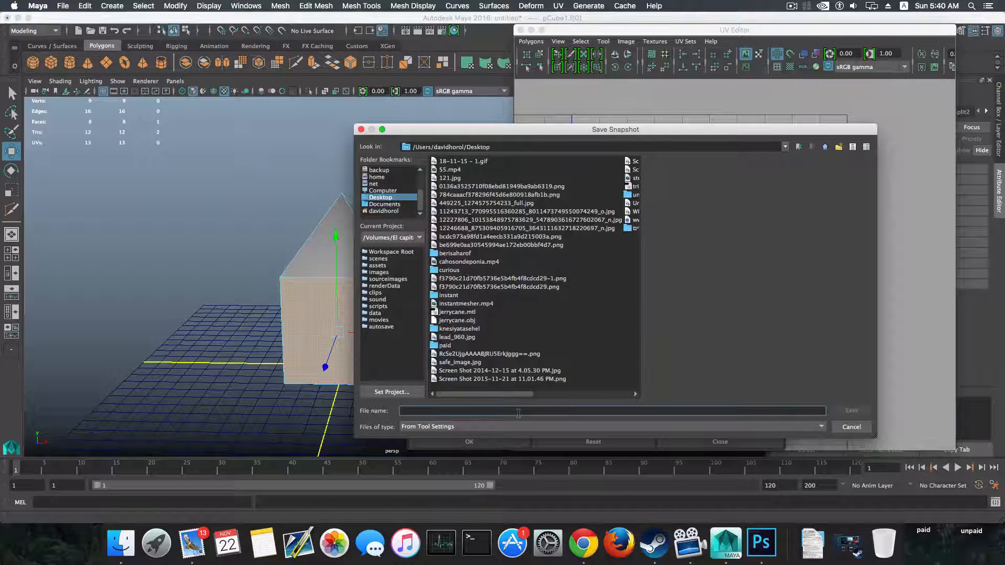
type("house")
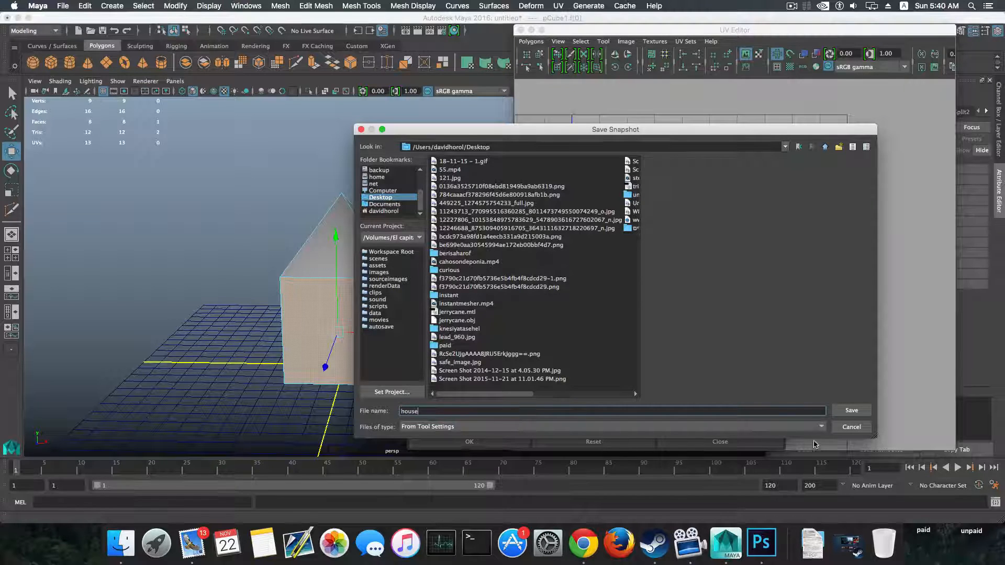
key("Return")
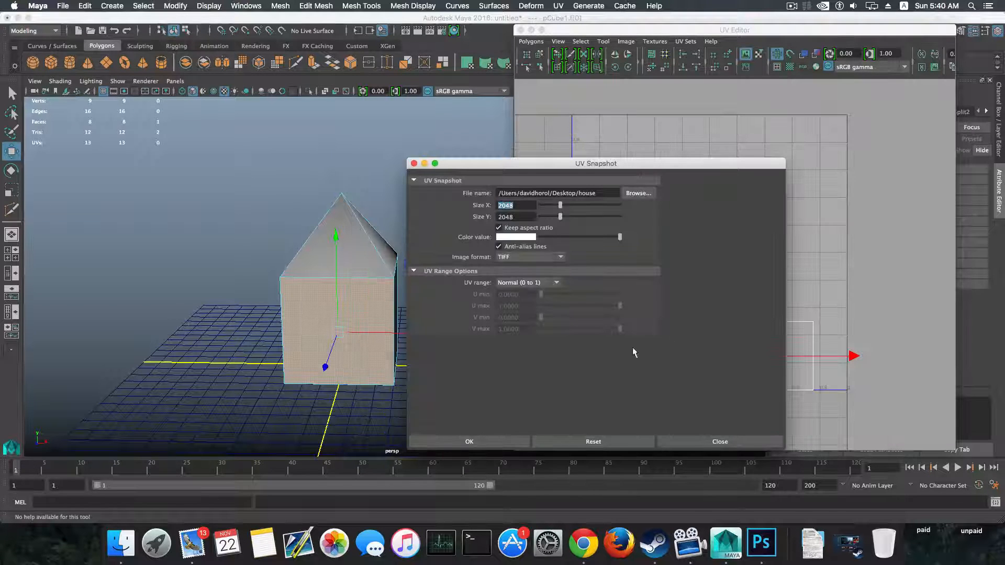
left_click(482, 442)
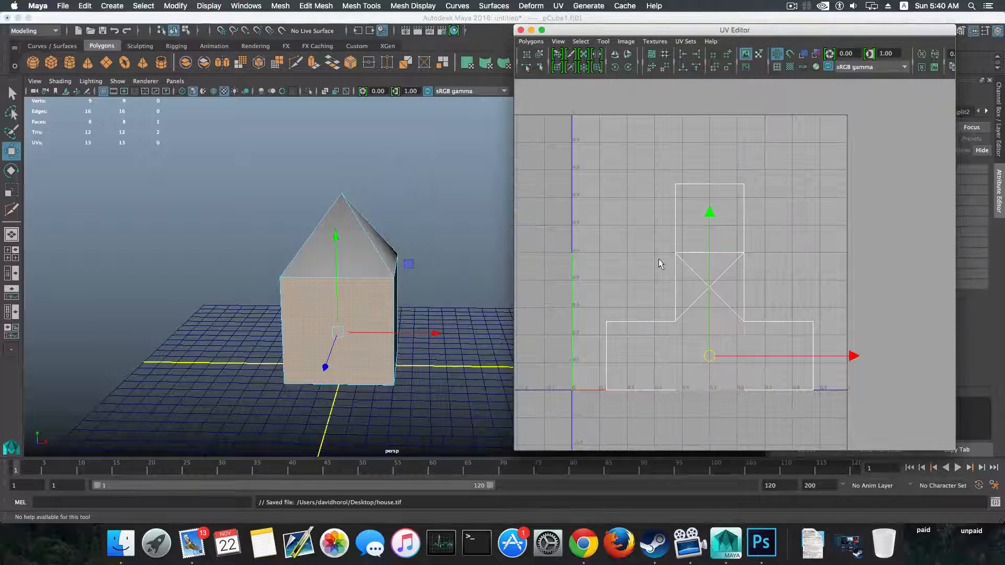
Clear the Maya and UV Editor windows away and move house.tif to an empty area of the desktop.
left_click(531, 31)
left_click(18, 19)
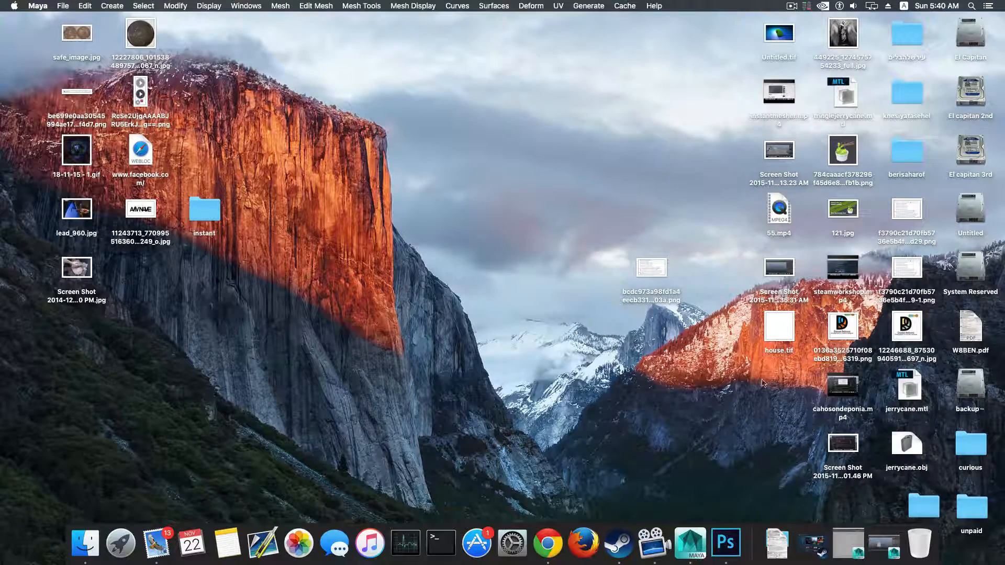
left_click_drag(780, 332, 584, 236)
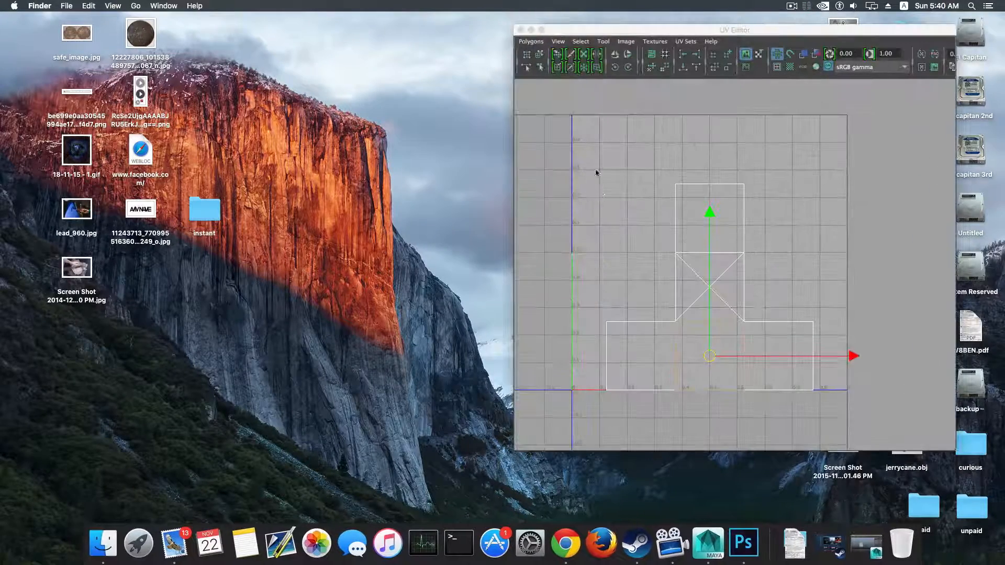
left_click(521, 31)
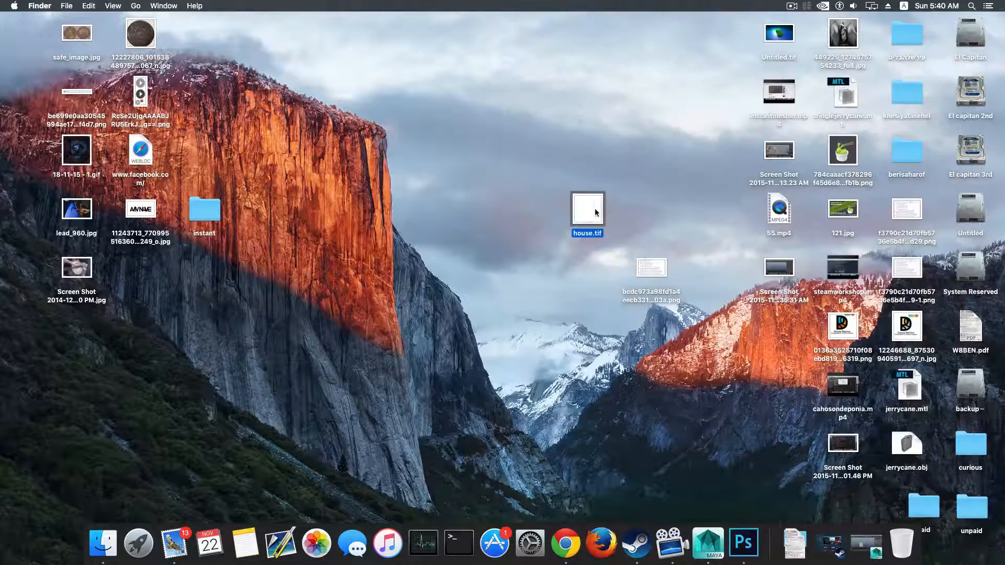
left_click_drag(595, 208, 530, 208)
Open house.tif in Adobe Photoshop CC 2015 and collapse the open Properties display.
right_click(528, 208)
mouse_move(562, 225)
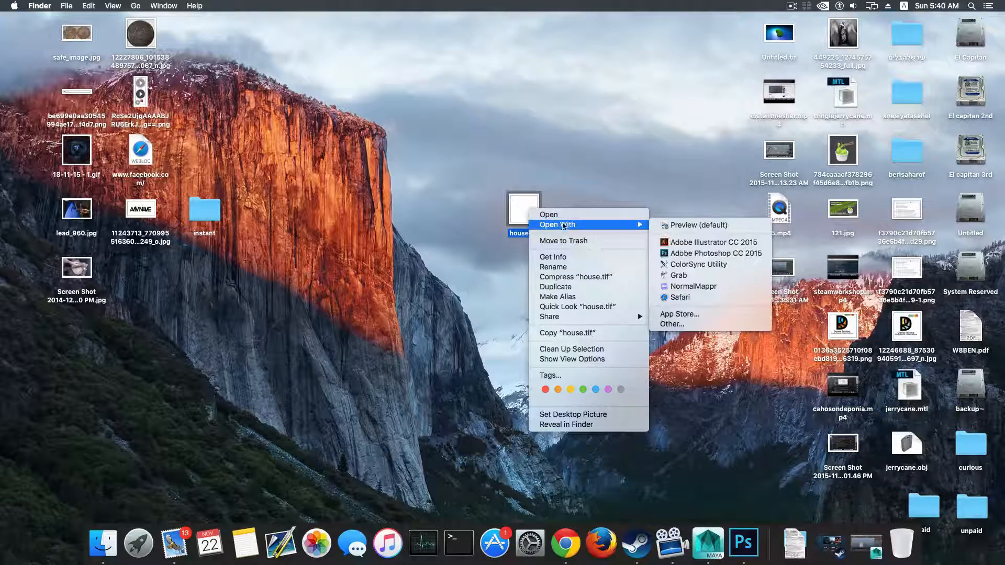
left_click(712, 254)
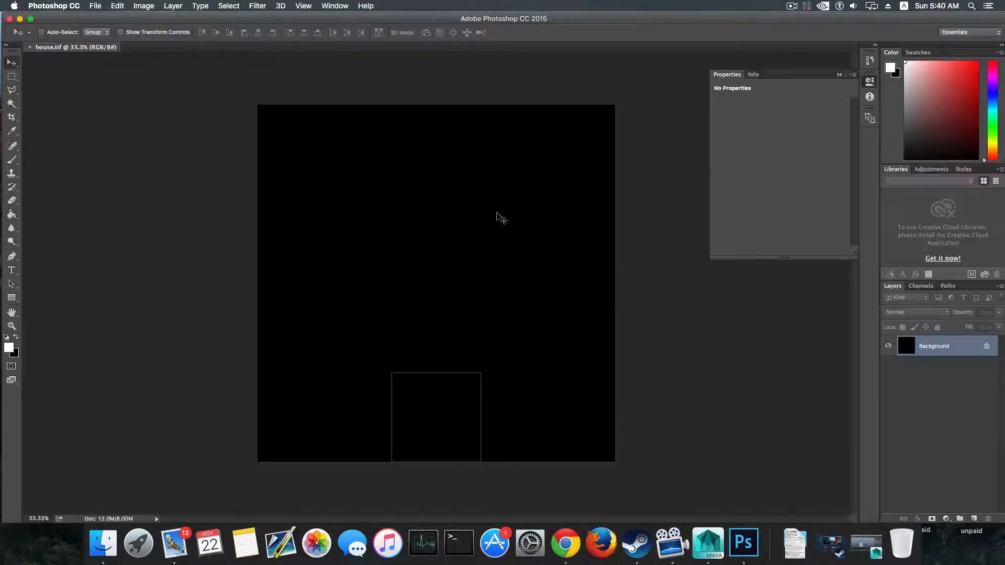
left_click(838, 76)
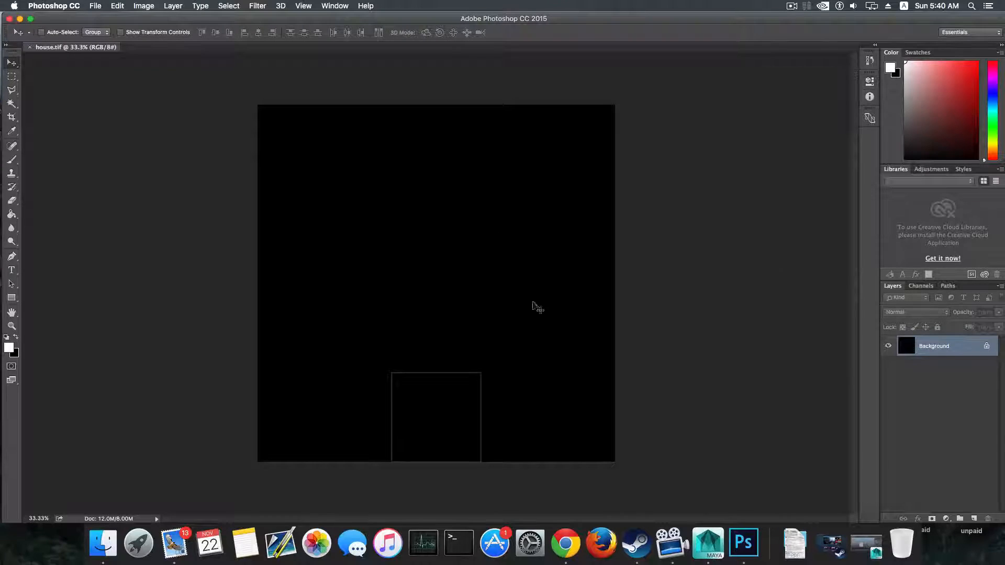
Examine the exported house.tif at several magnifications to check which UV outlines it contains.
scroll(474, 344, "up", 10, "alt")
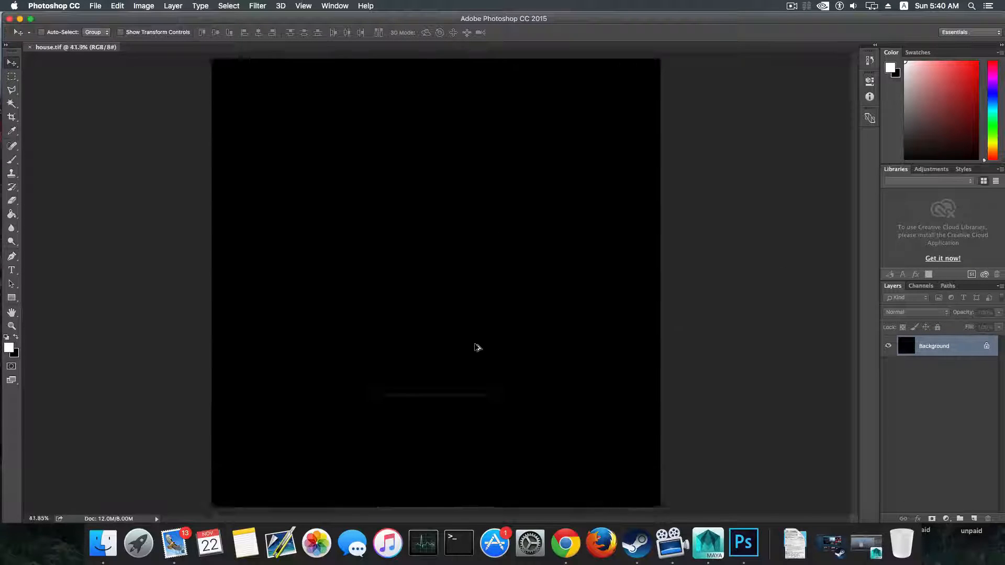
scroll(475, 344, "down", 15, "alt")
scroll(474, 344, "up", 15, "alt")
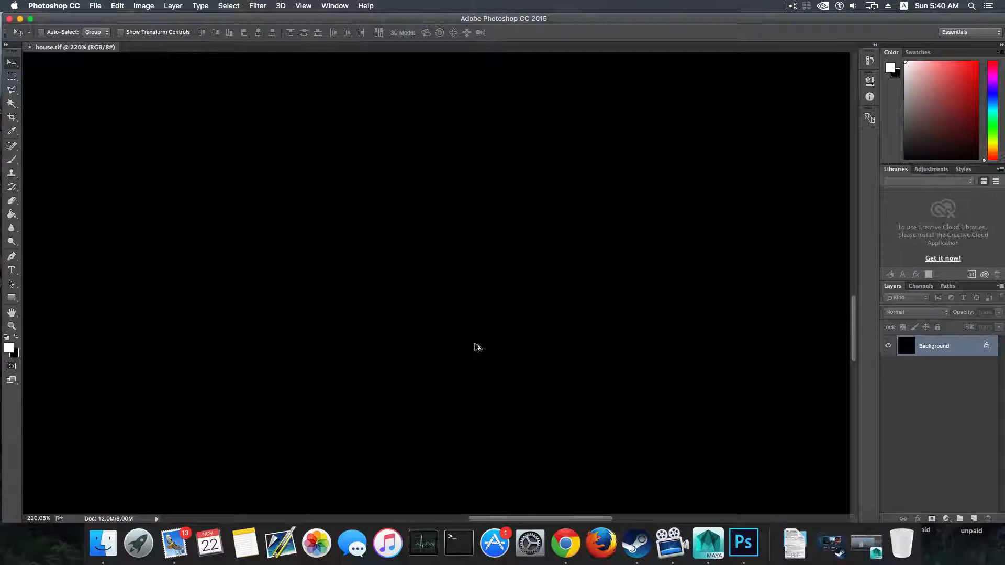
scroll(476, 347, "down", 10, "alt")
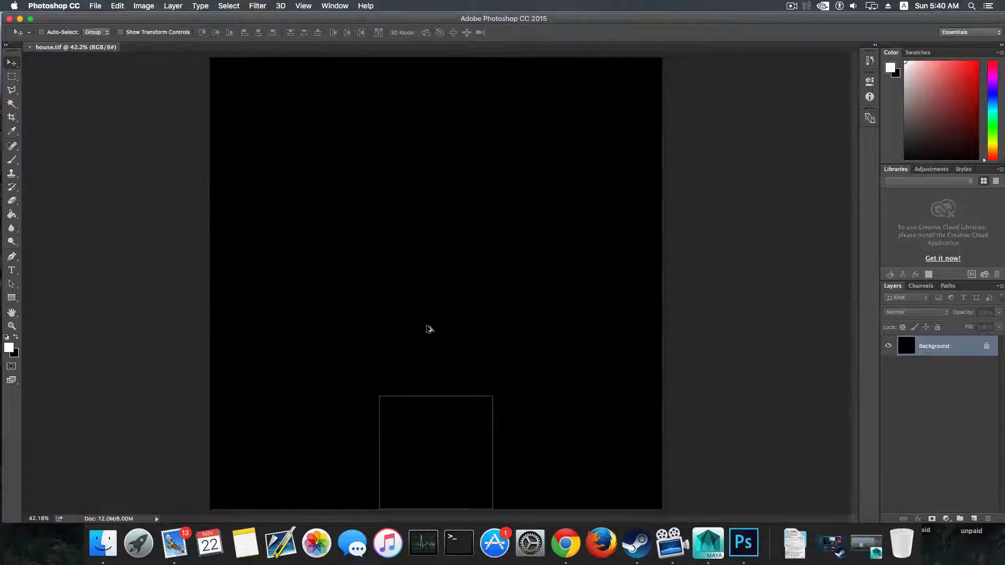
left_click_drag(410, 18, 418, 18)
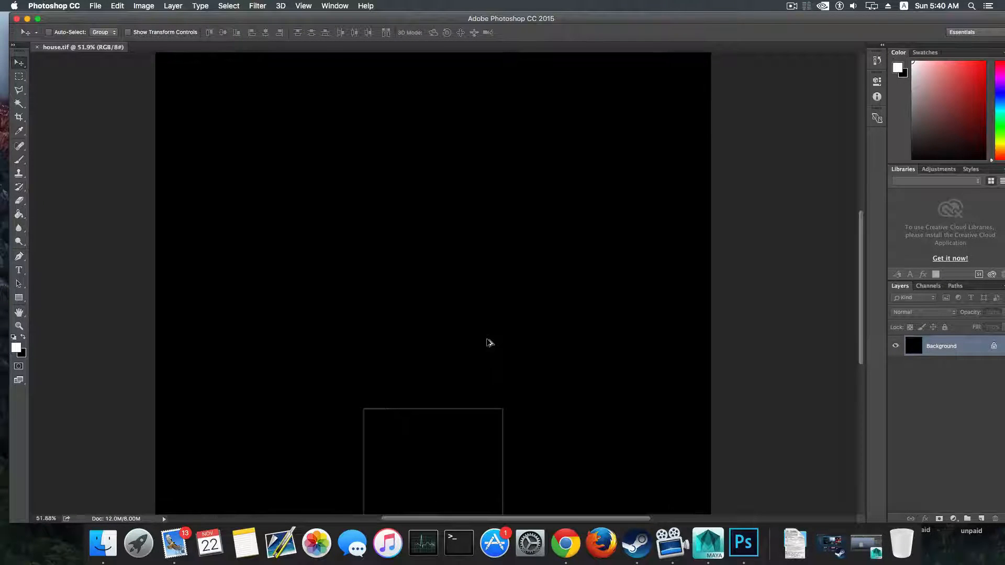
scroll(489, 343, "down", 2, "alt")
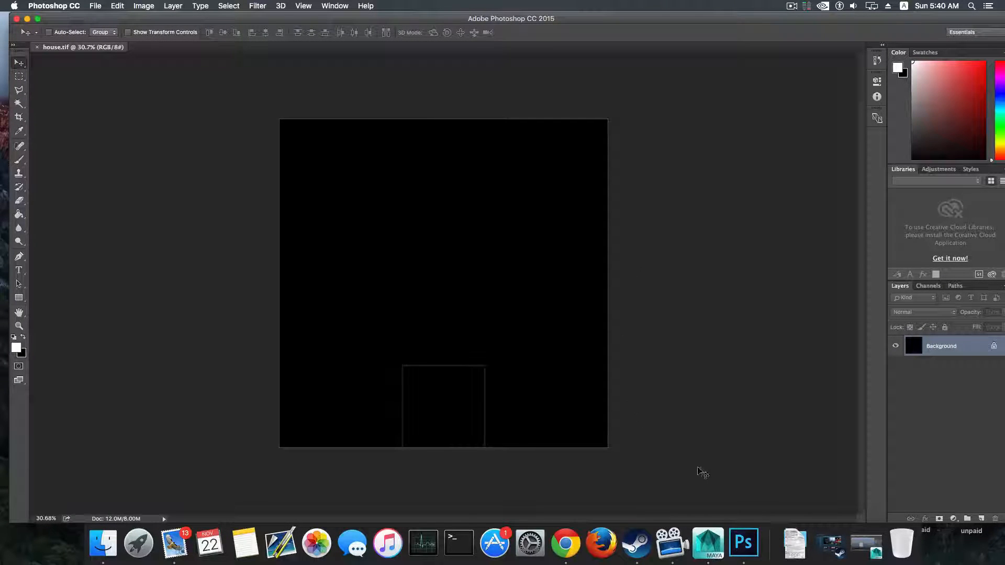
Switch back to Maya, select the whole house in object mode and reopen its layout in the UV Editor.
left_click(866, 545)
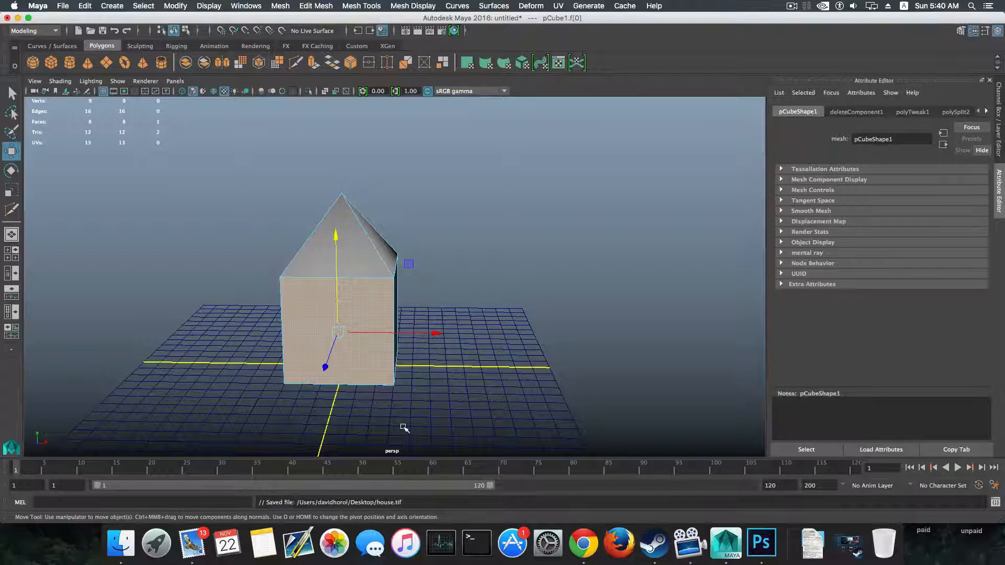
key("F8")
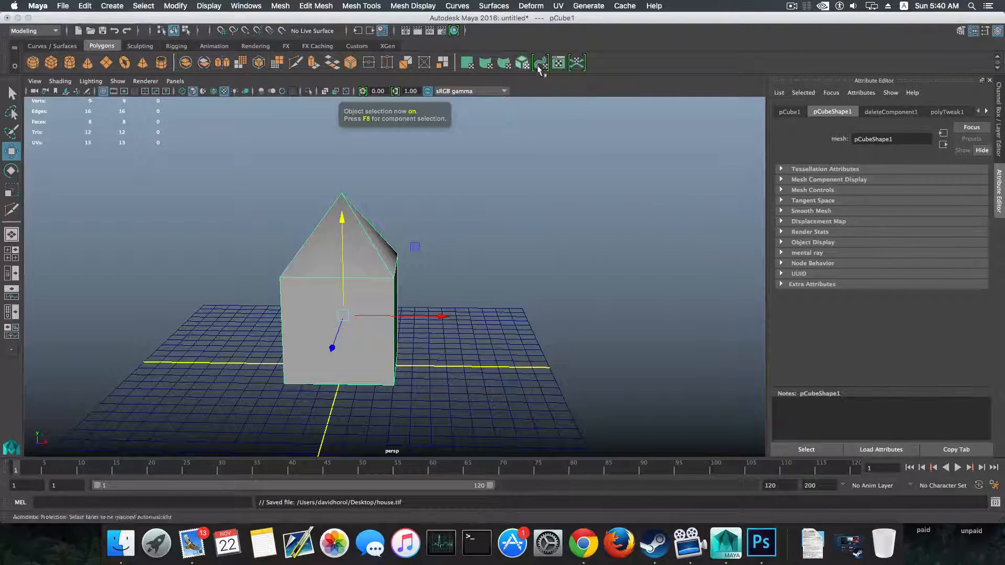
left_click(540, 64)
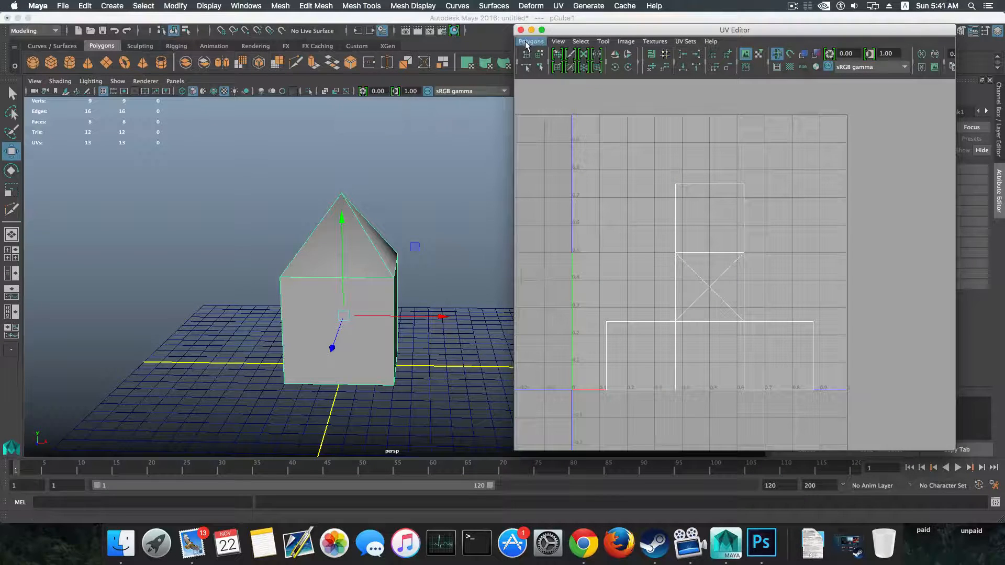
left_click_drag(276, 184, 440, 390)
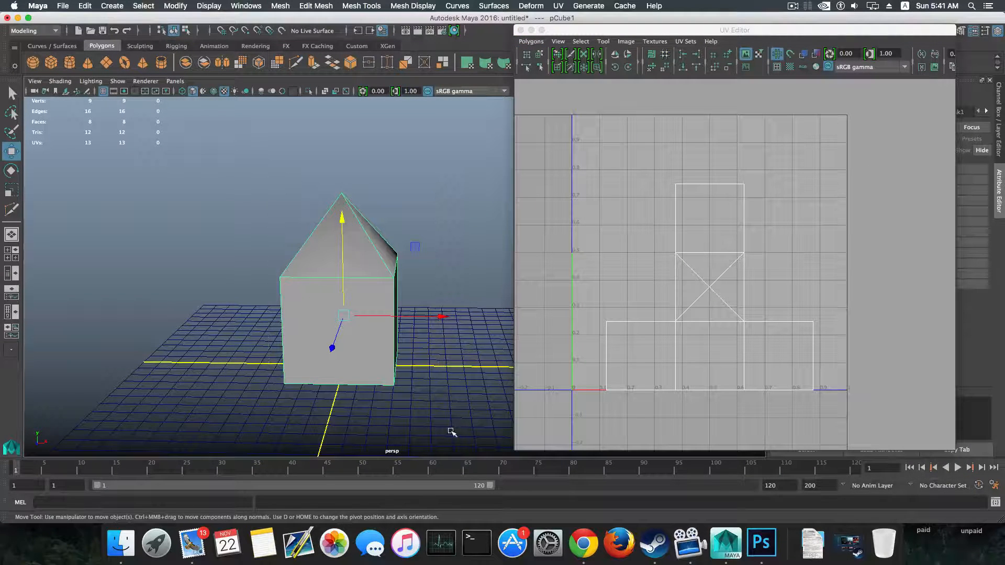
left_click(531, 42)
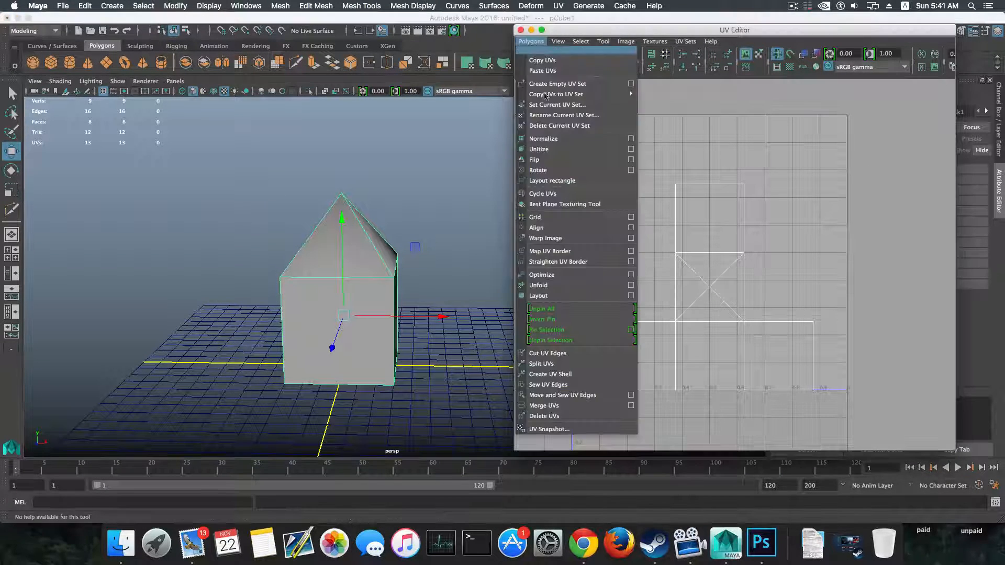
left_click(564, 30)
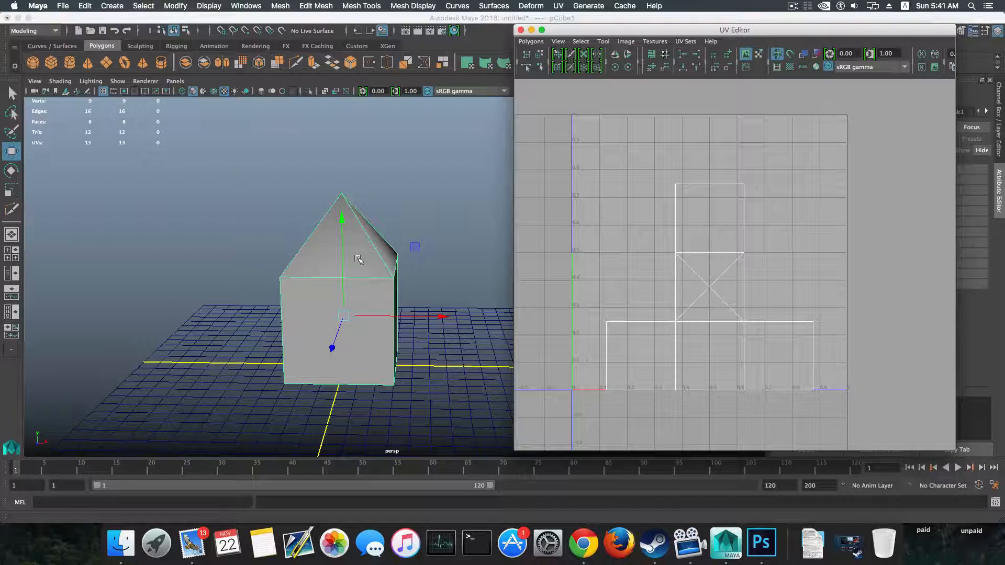
Export a 2048 x 2048 TIFF UV snapshot of the whole house, named house, to the island project's images folder.
left_click(531, 42)
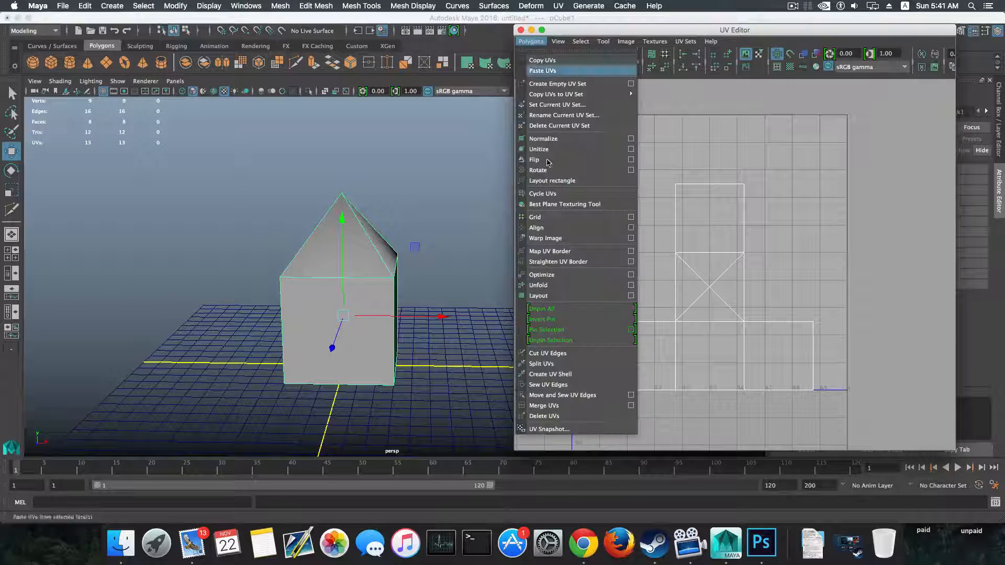
left_click(573, 431)
left_click(634, 194)
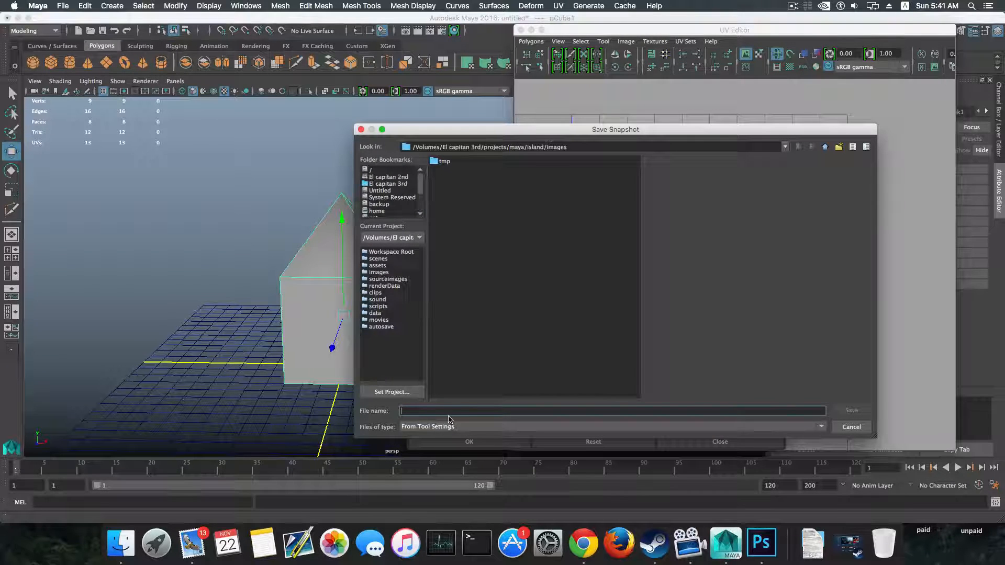
type("house")
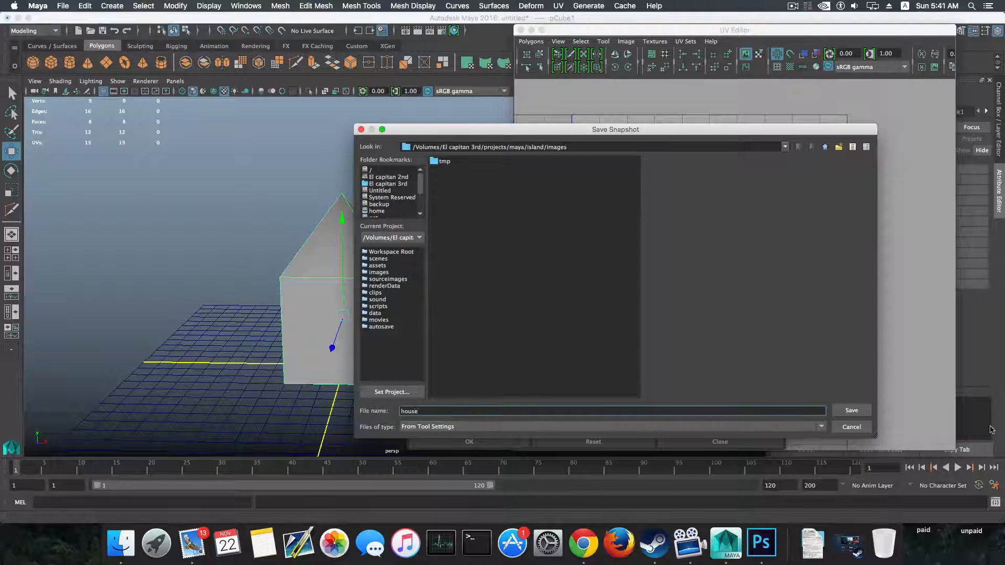
left_click(851, 411)
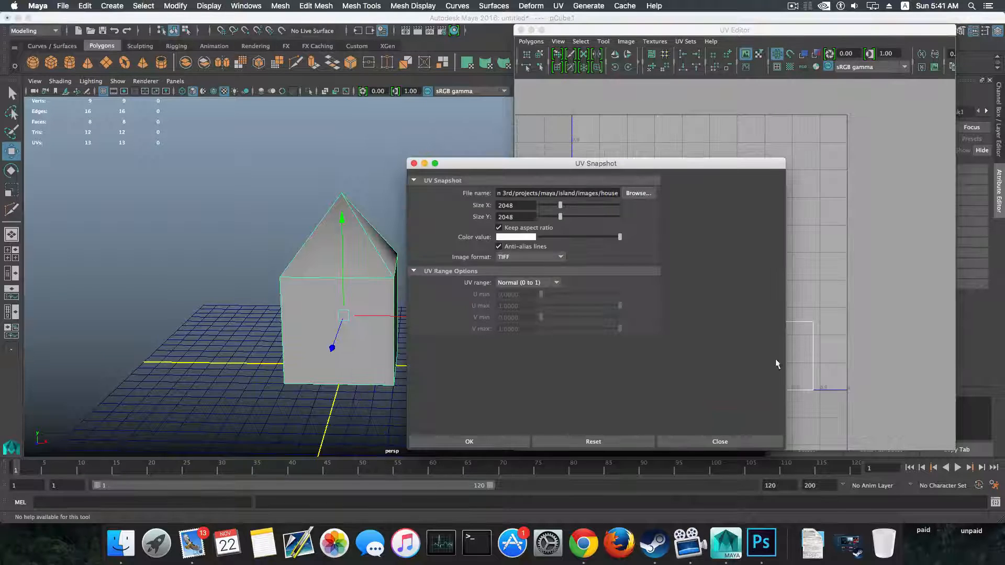
left_click(485, 439)
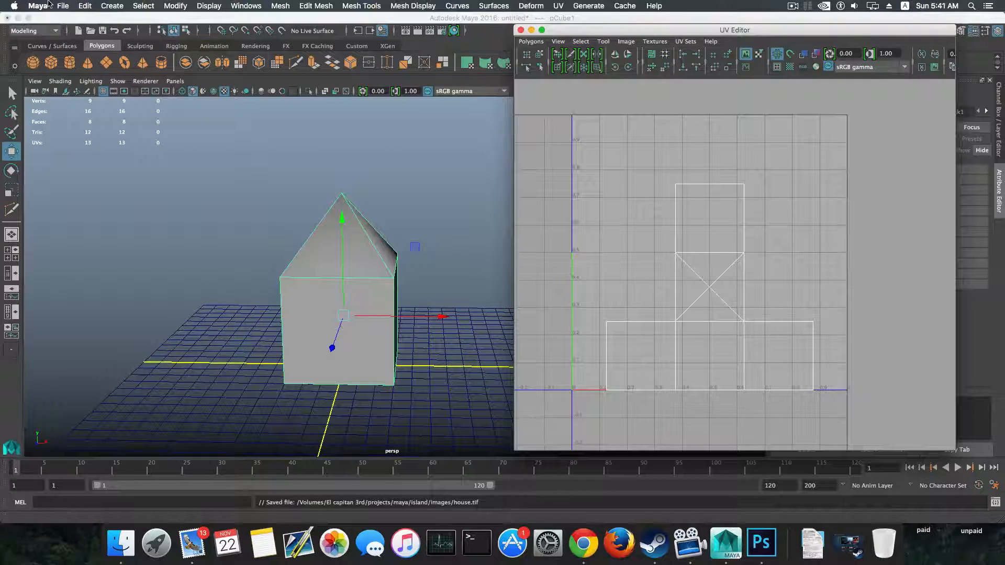
Minimize Maya, close house.tif in Photoshop, and clear the remaining windows off the desktop.
left_click(531, 30)
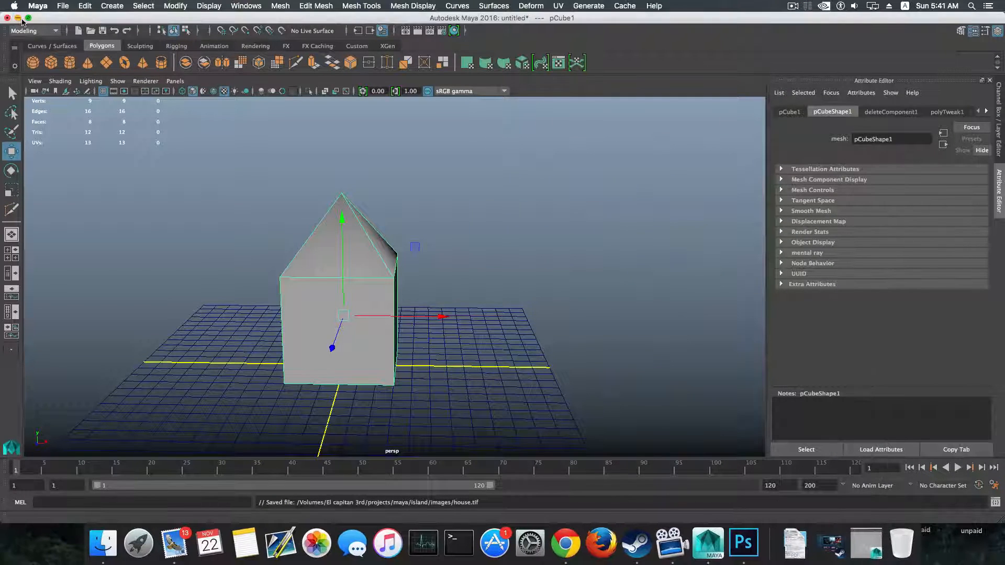
left_click(17, 18)
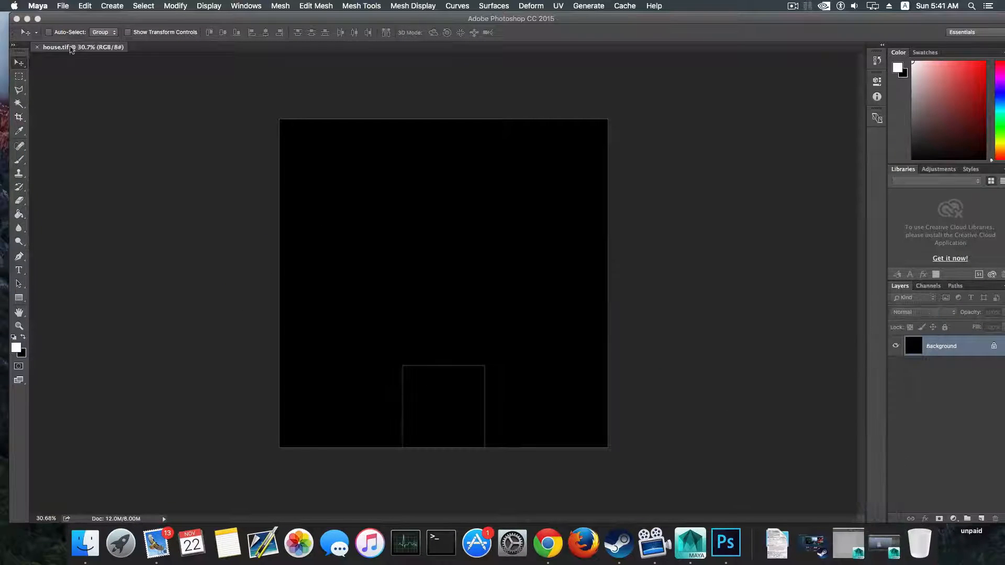
left_click(37, 48)
left_click(37, 48)
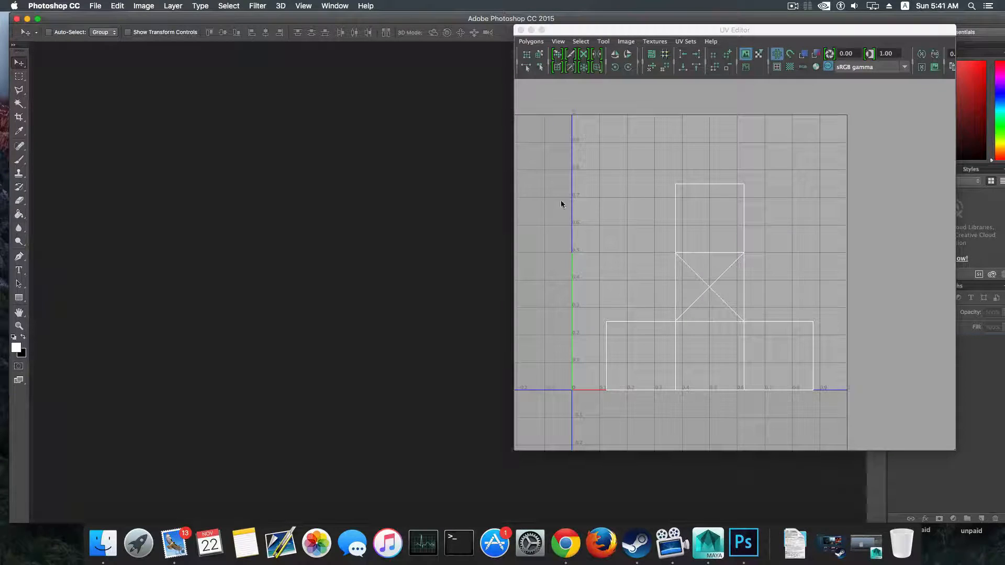
left_click(521, 30)
left_click(25, 19)
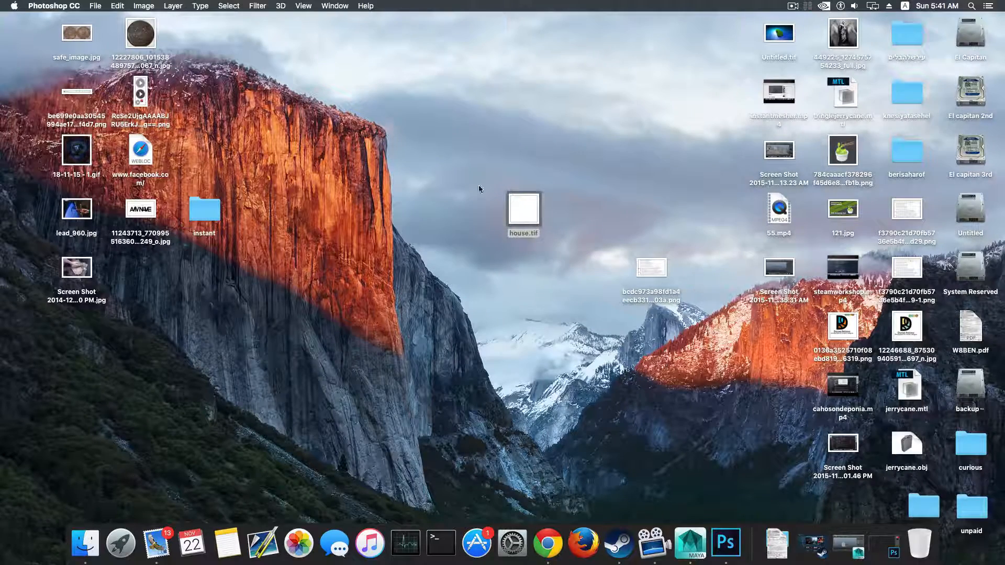
Open the desktop file house.tif in Adobe Photoshop CC 2015.
right_click(520, 213)
mouse_move(555, 226)
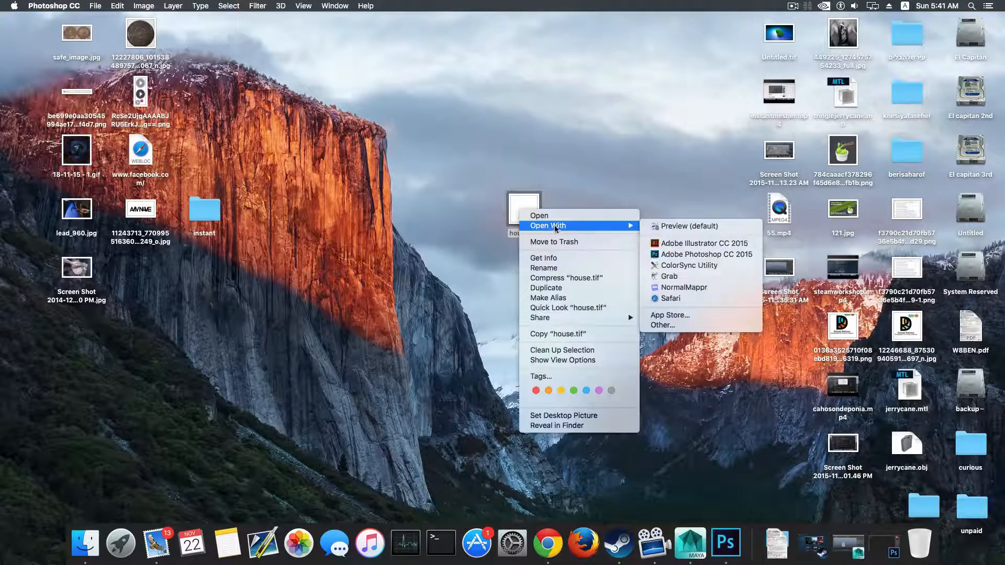
left_click(703, 254)
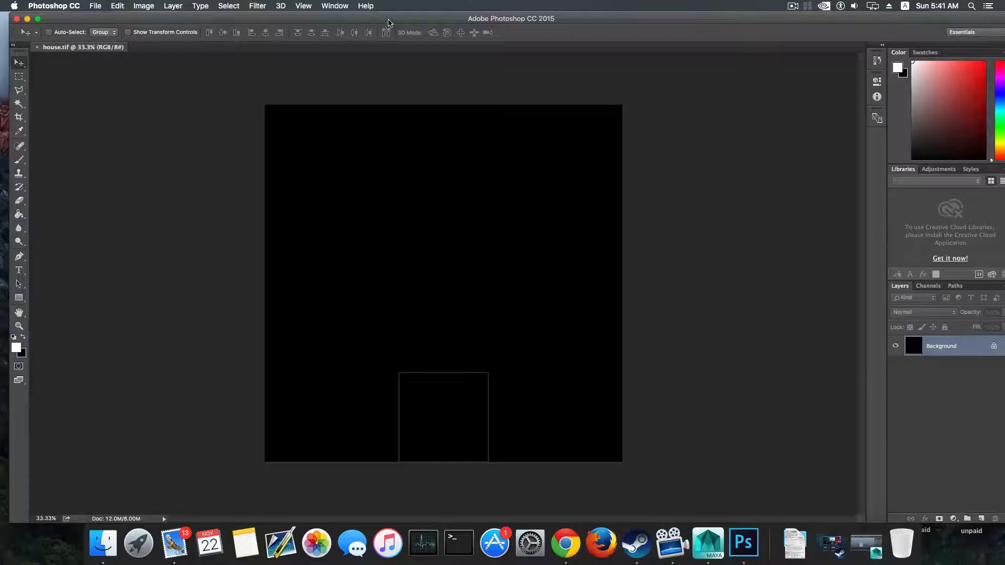
Shift the Photoshop window off the desktop icons and move the desktop file house.tif to the trash.
left_click_drag(387, 21, 183, 376)
left_click(460, 171)
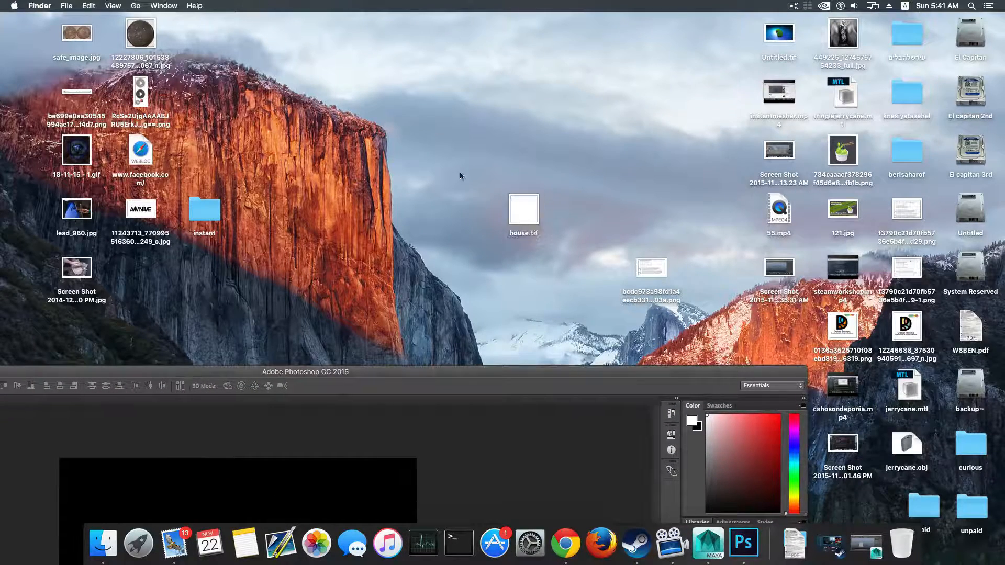
left_click_drag(476, 161, 581, 283)
right_click(532, 205)
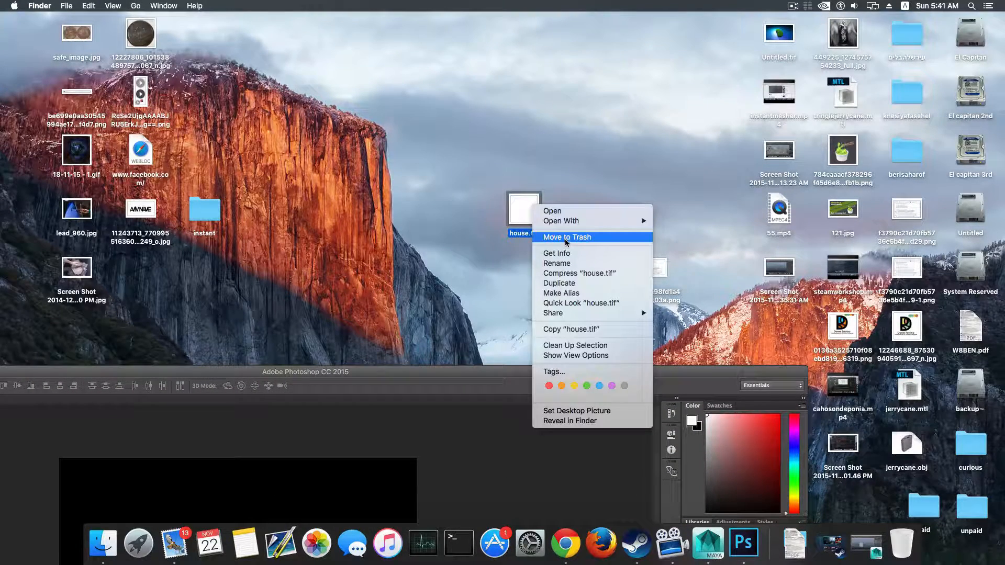
left_click(565, 237)
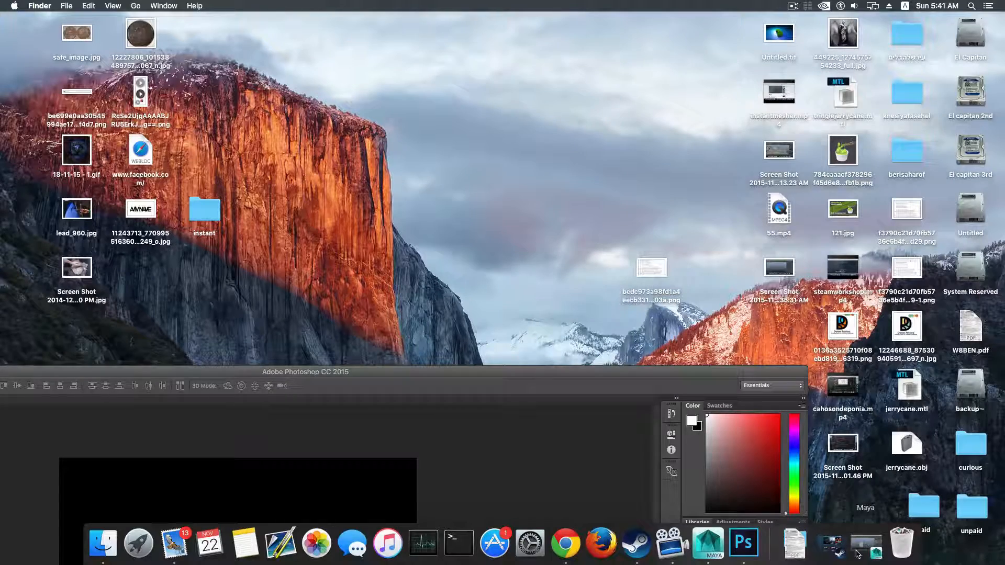
left_click(827, 536)
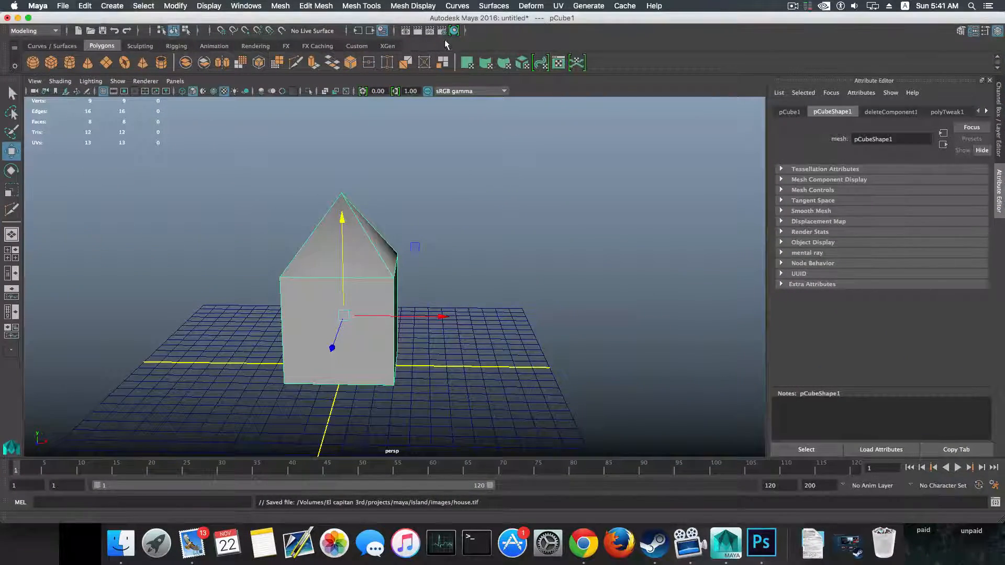
left_click(540, 63)
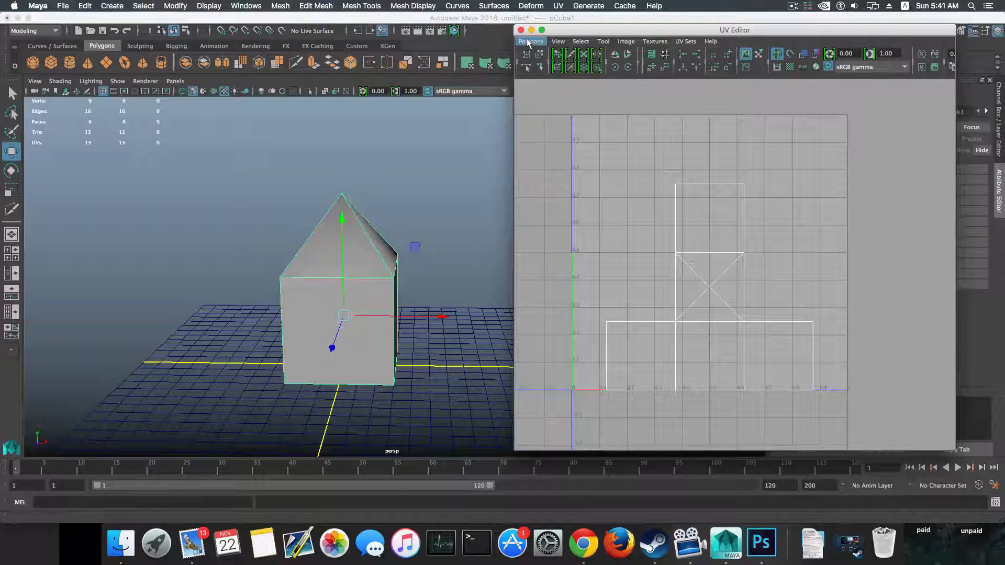
left_click(529, 41)
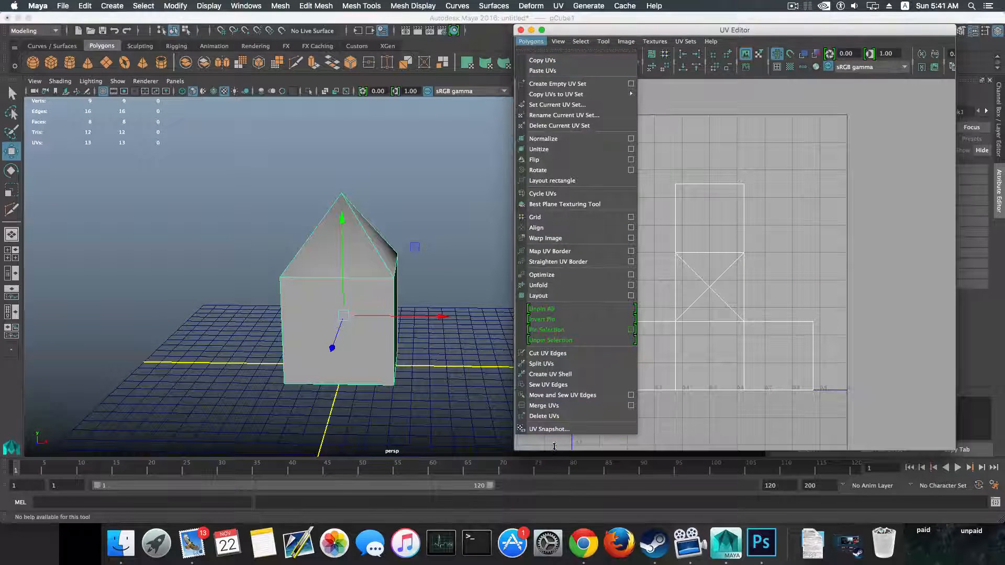
left_click(554, 429)
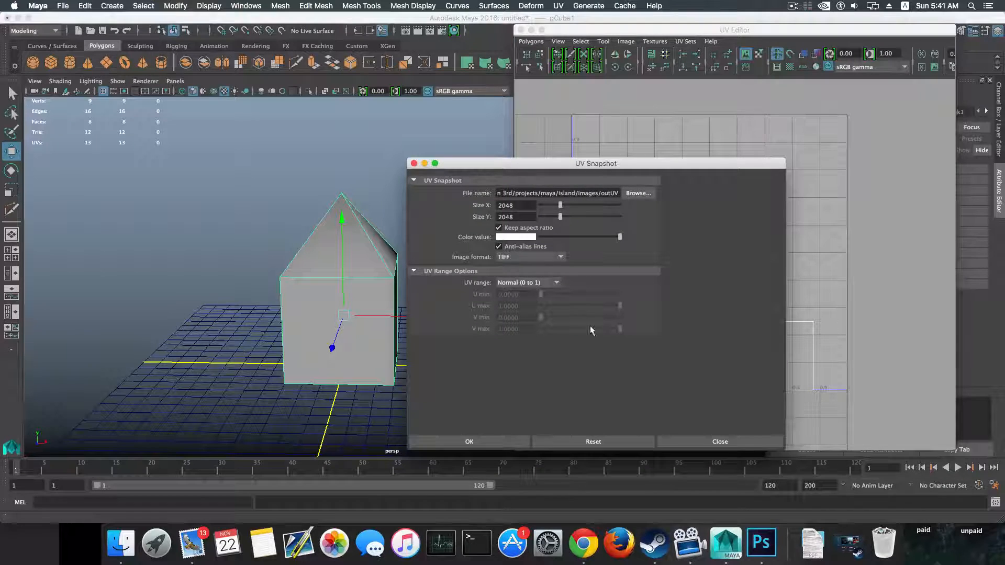
left_click(638, 193)
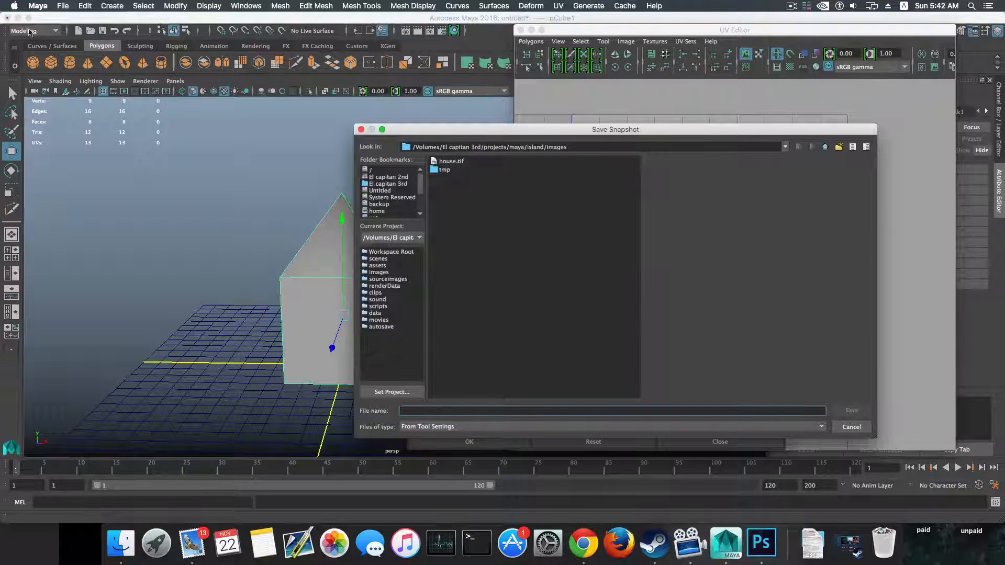
left_click(850, 426)
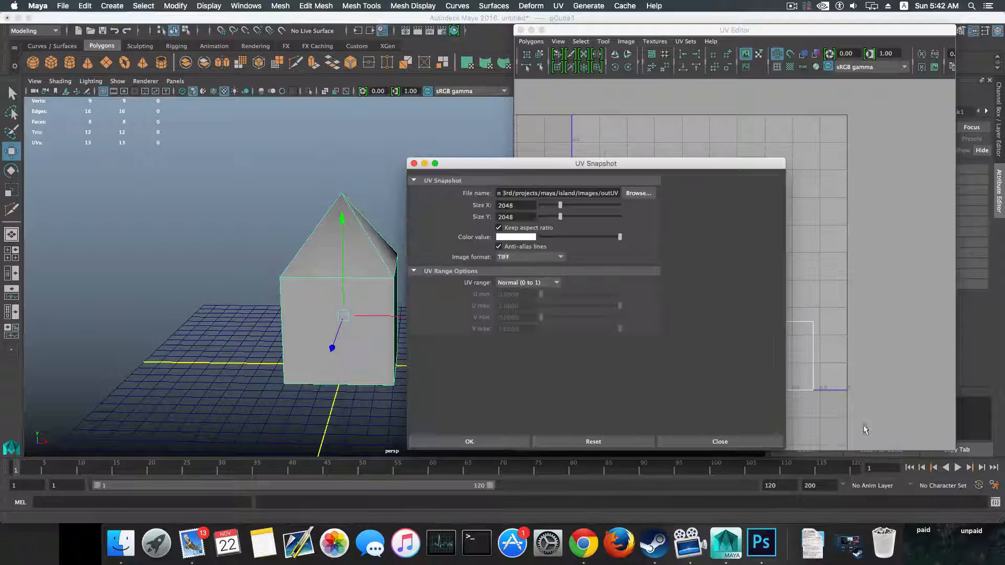
left_click(414, 164)
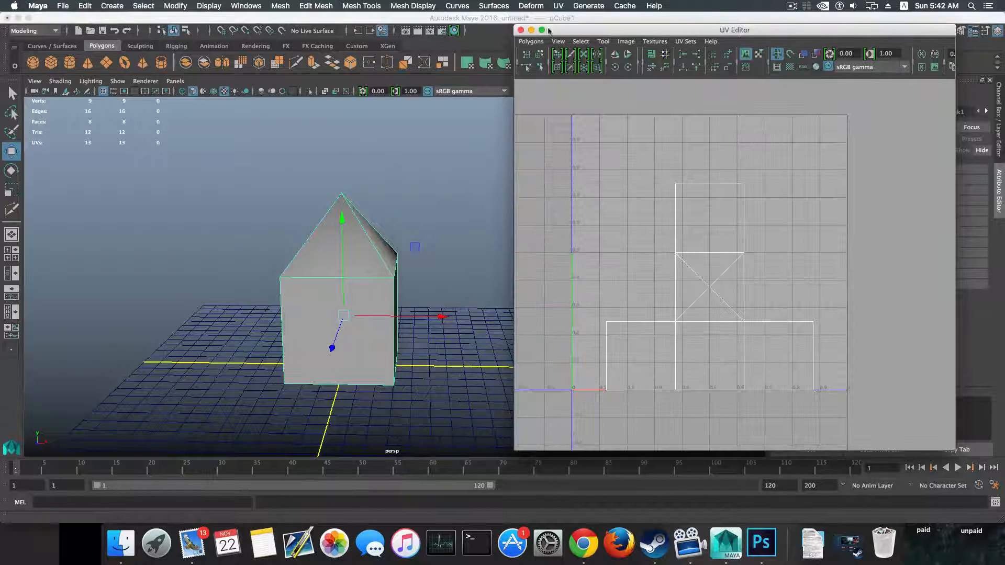
left_click(521, 29)
left_click(17, 18)
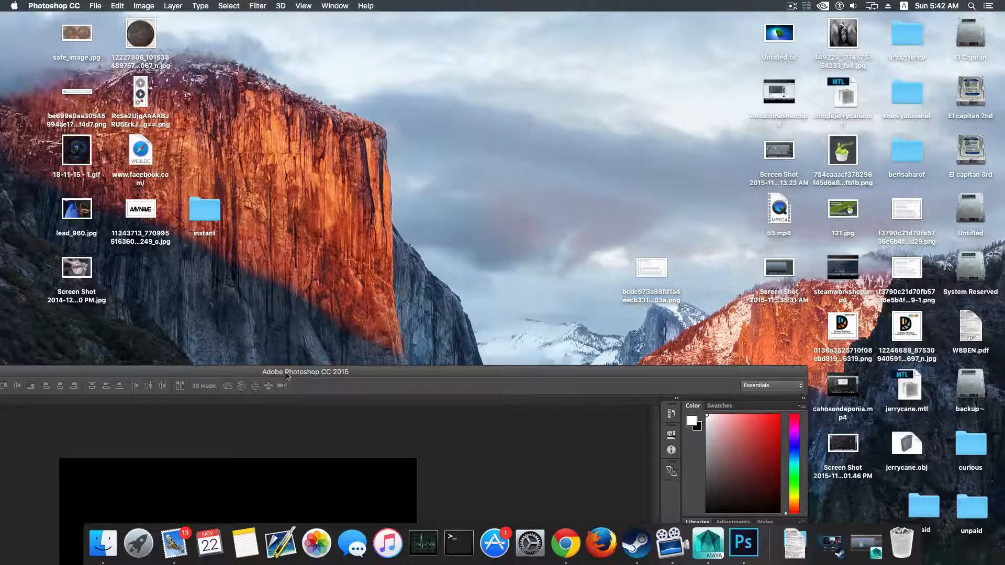
left_click_drag(395, 373, 119, 114)
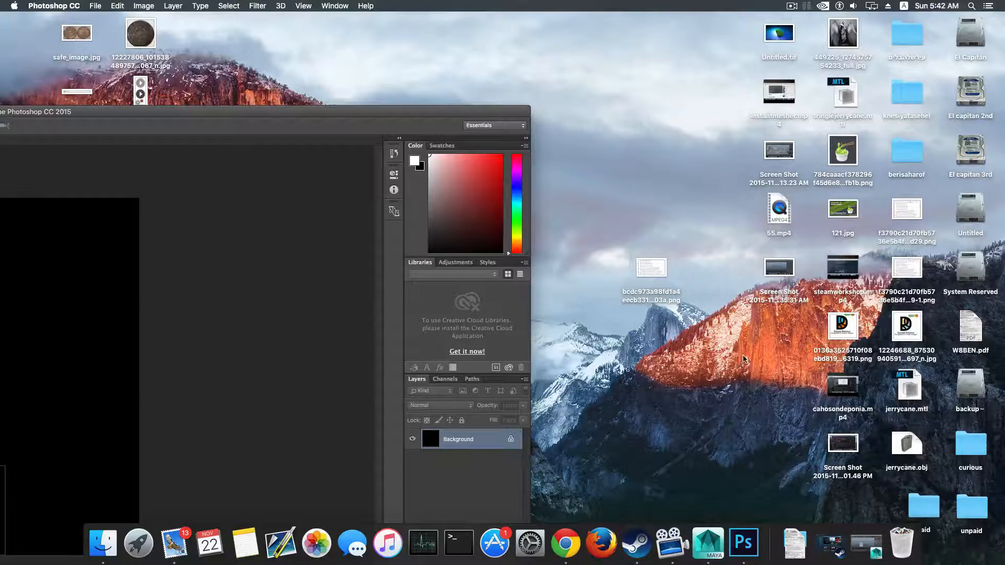
Switch back to Maya and export the house's UV snapshot as a 2048 x 2048 TIFF named house.tif on the Desktop.
left_click(865, 543)
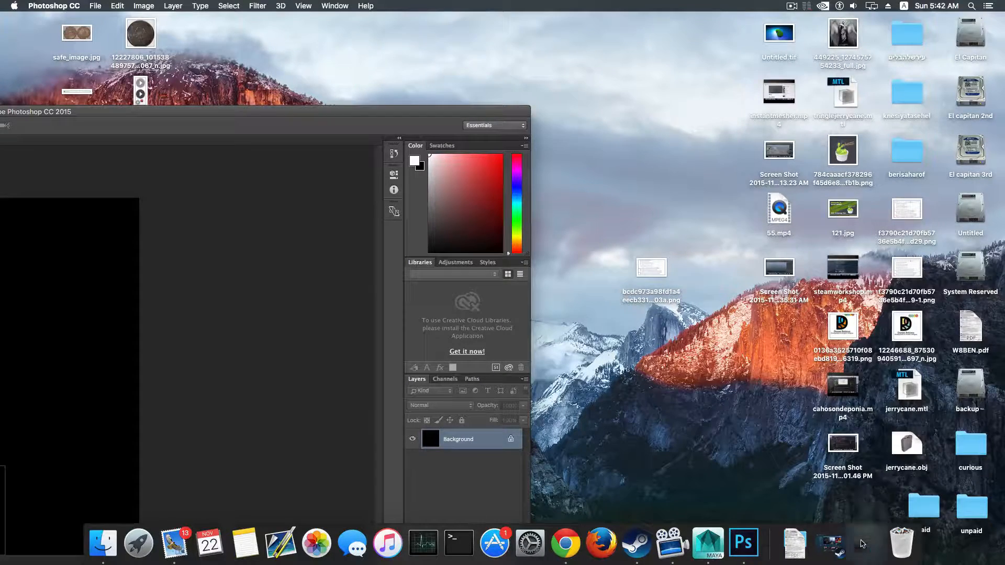
left_click(558, 64)
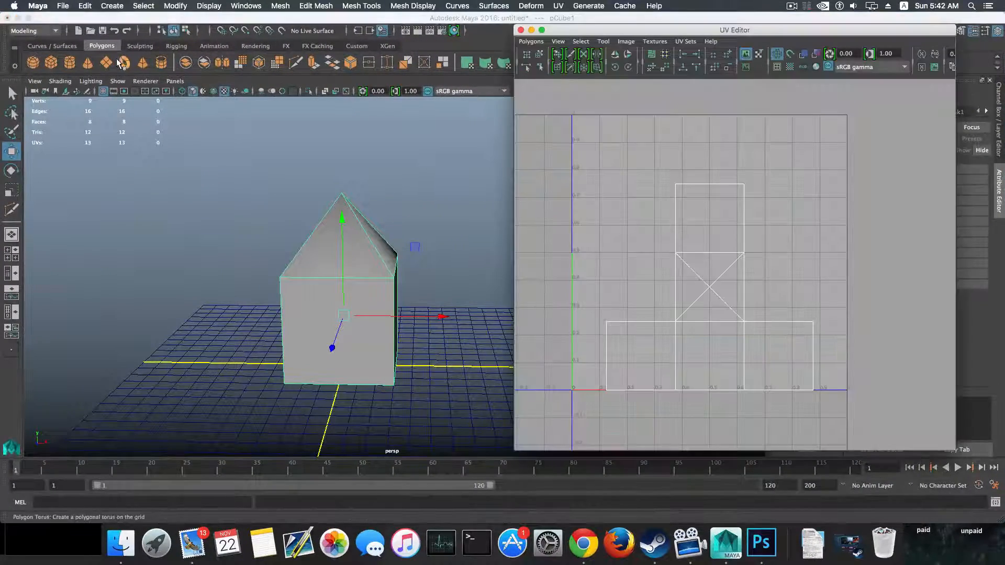
left_click(530, 42)
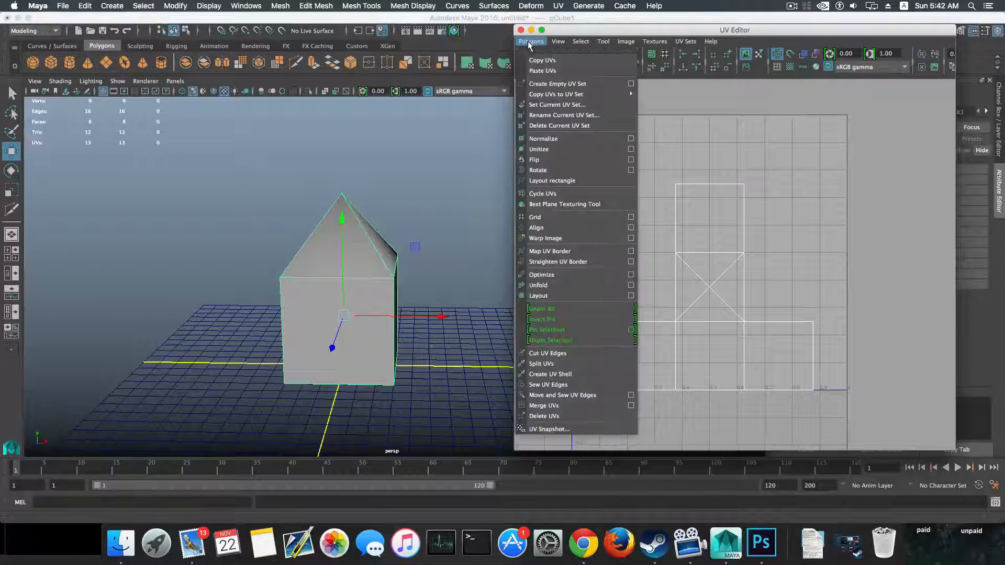
left_click(553, 429)
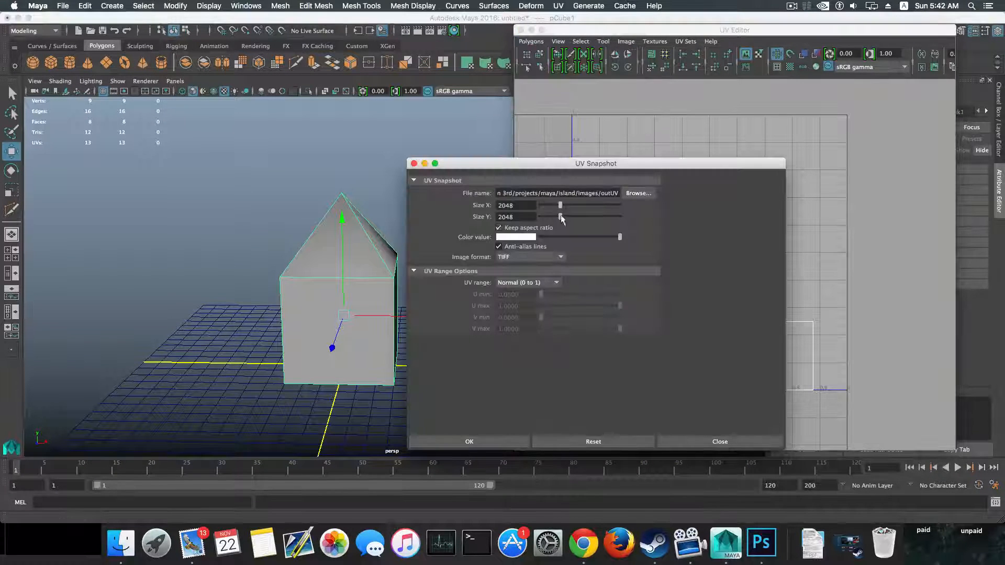
left_click(638, 193)
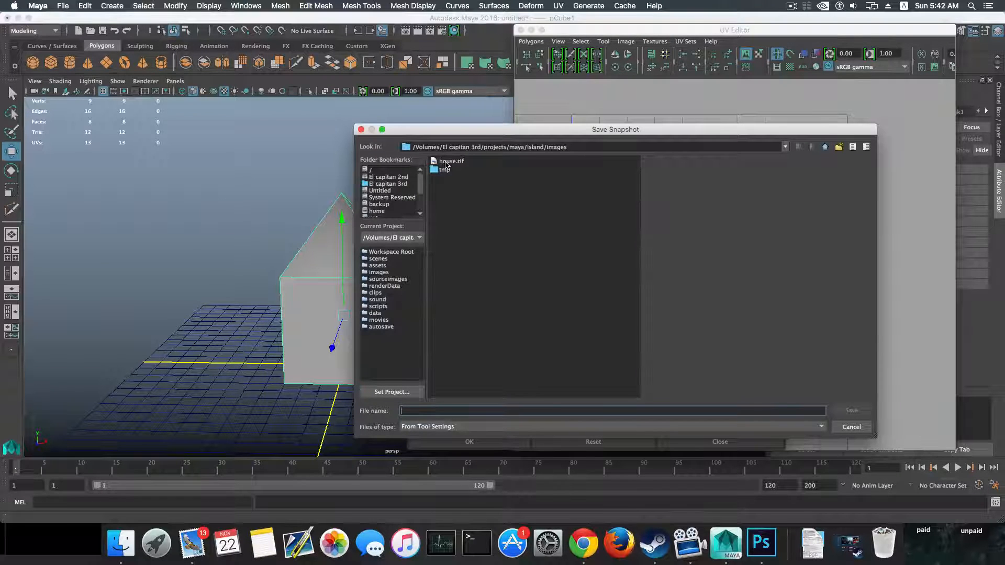
left_click_drag(445, 164, 400, 206)
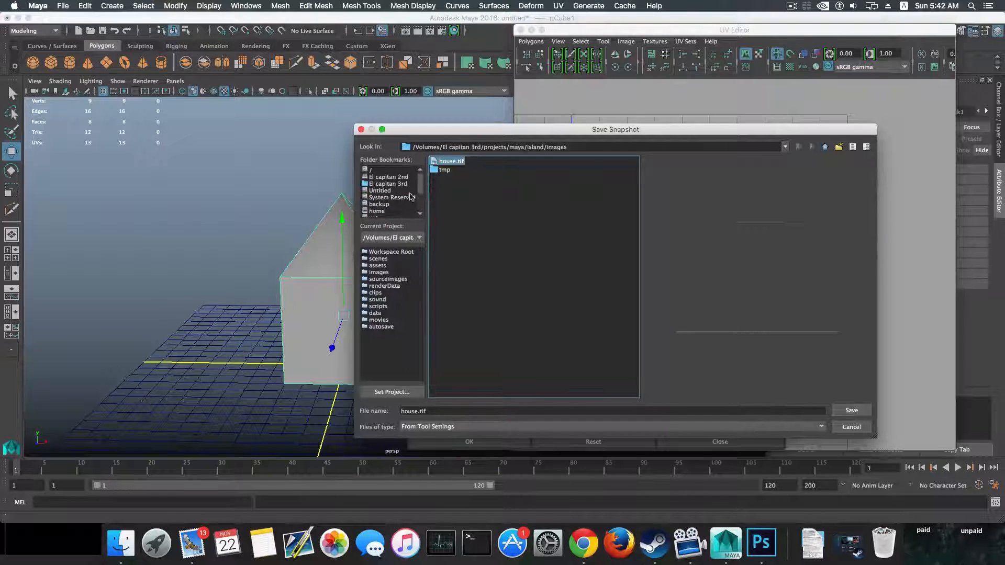
scroll(419, 196, "down", 2)
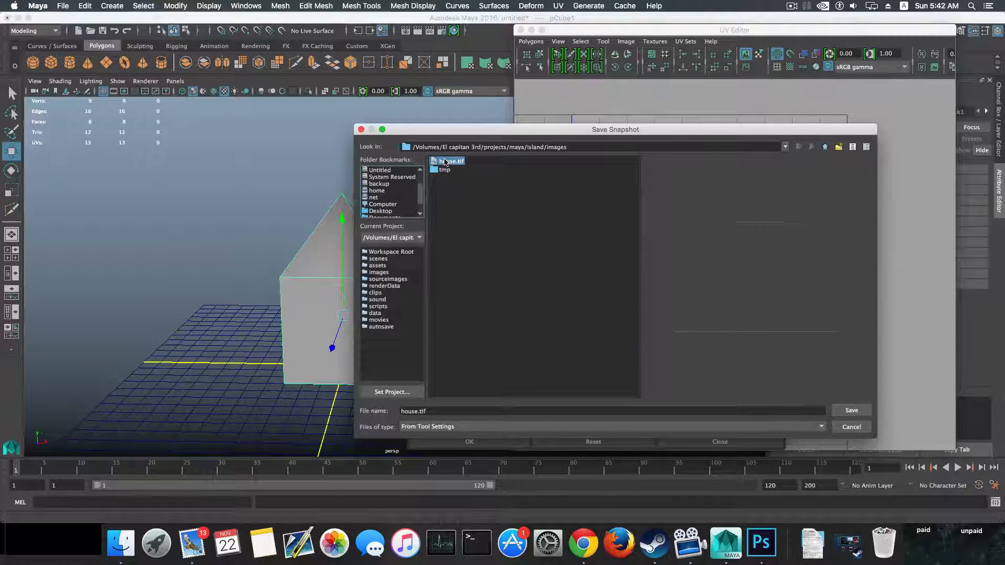
left_click_drag(445, 162, 388, 211)
left_click(388, 211)
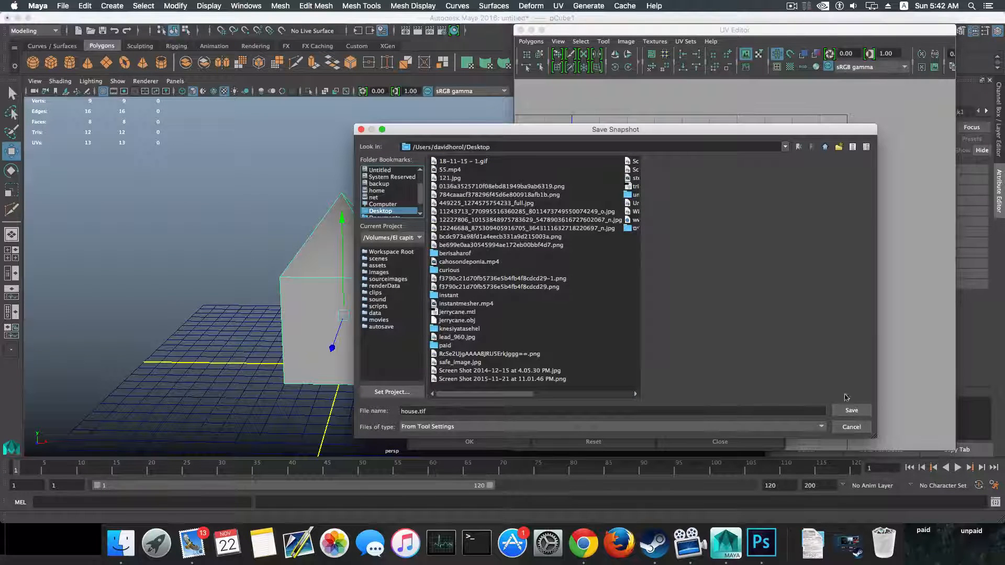
left_click(858, 413)
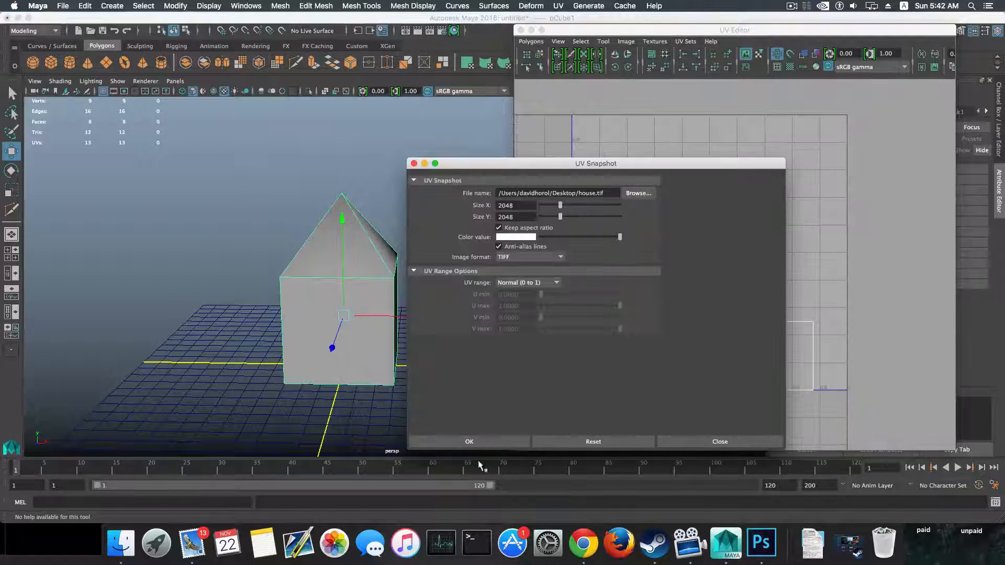
left_click(474, 443)
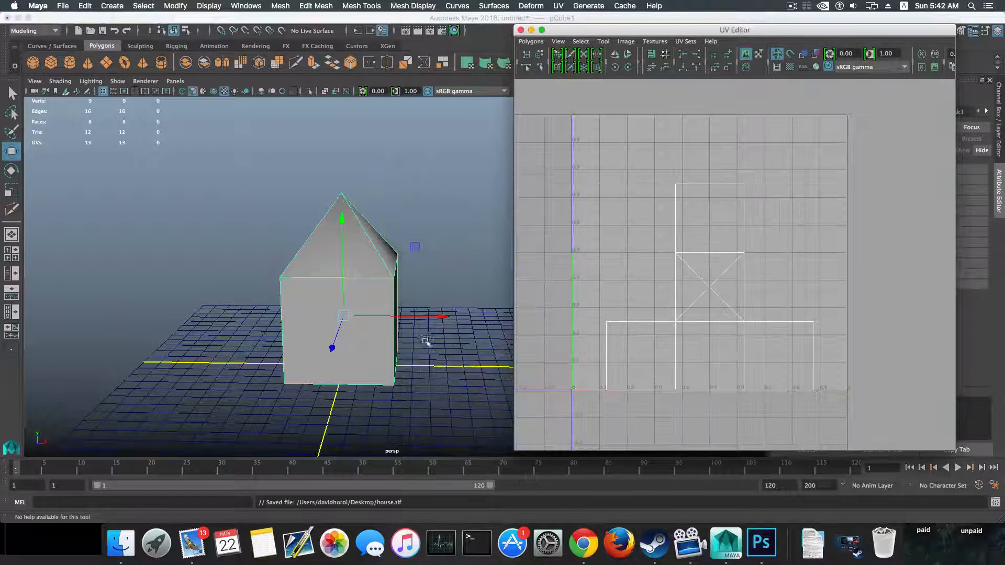
Minimize Maya, open the newly exported desktop file house.tif in Adobe Photoshop CC 2015 and bring its window fully into view.
left_click(17, 18)
left_click(520, 29)
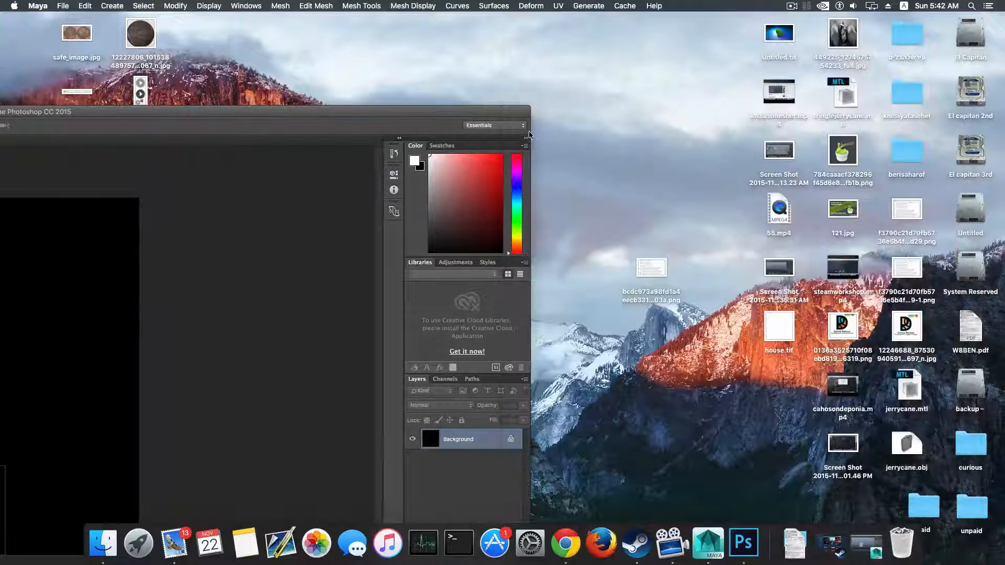
right_click(775, 328)
mouse_move(801, 313)
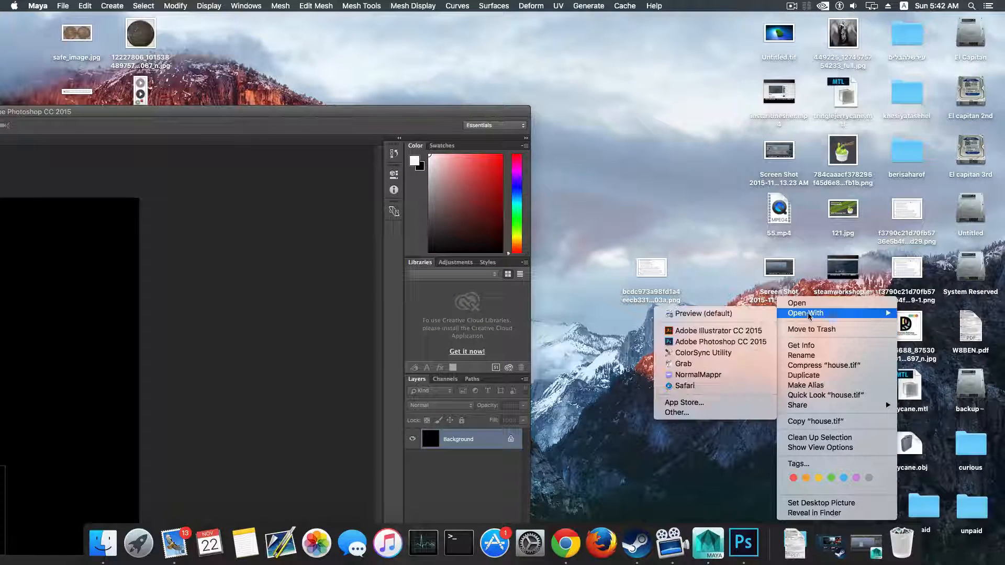
left_click(711, 346)
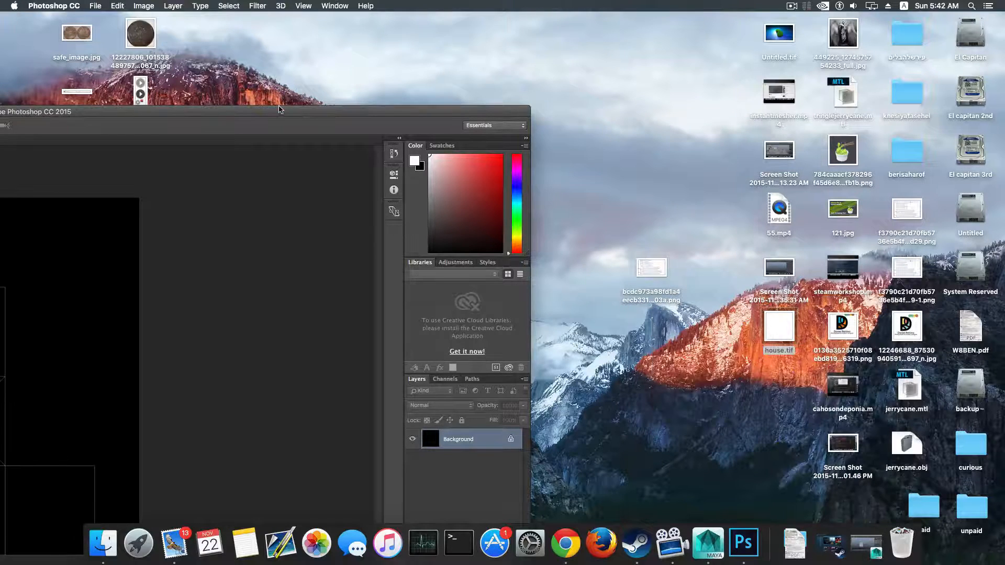
double_click(348, 110)
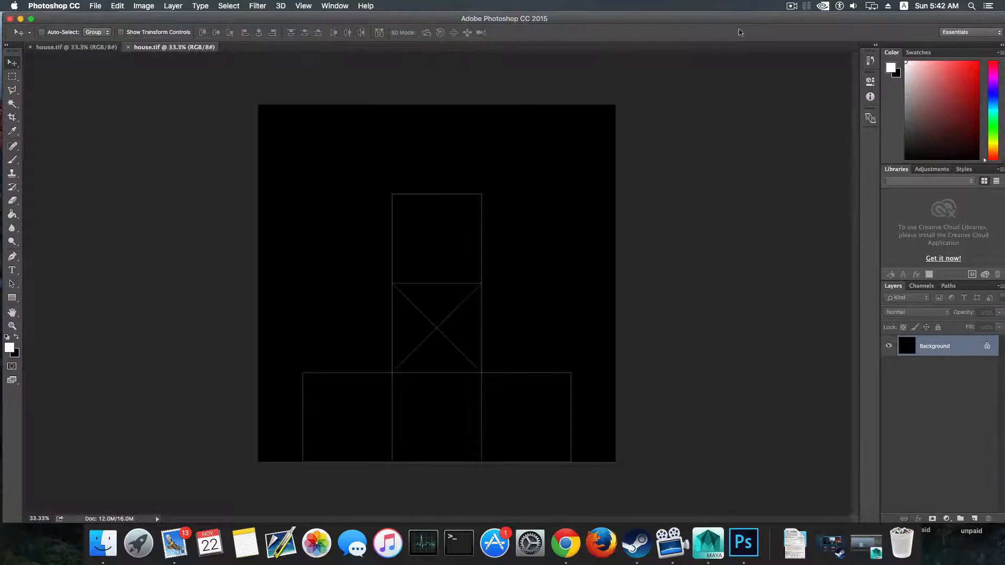
Select the black area outside the UV shells of the house snapshot with the Magic Wand tool.
scroll(498, 341, "up", 1, "alt")
scroll(500, 341, "down", 5, "alt")
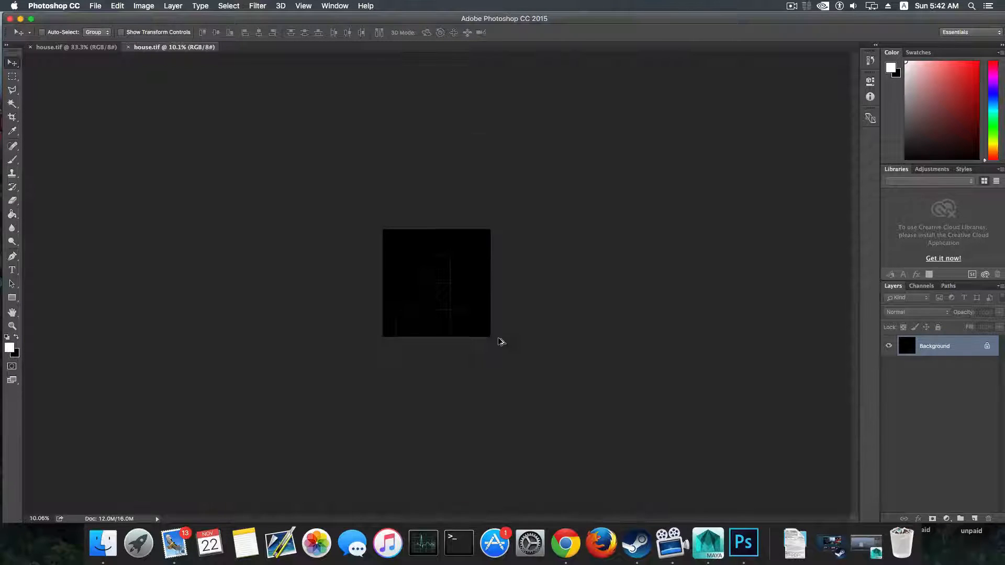
scroll(500, 340, "up", 5, "alt")
scroll(500, 341, "down", 3, "alt")
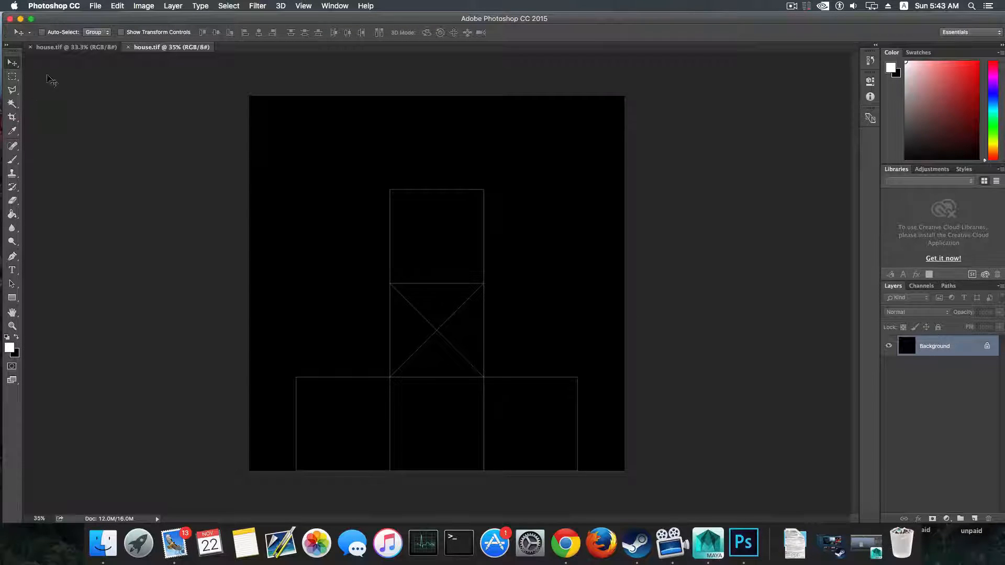
left_click(15, 106)
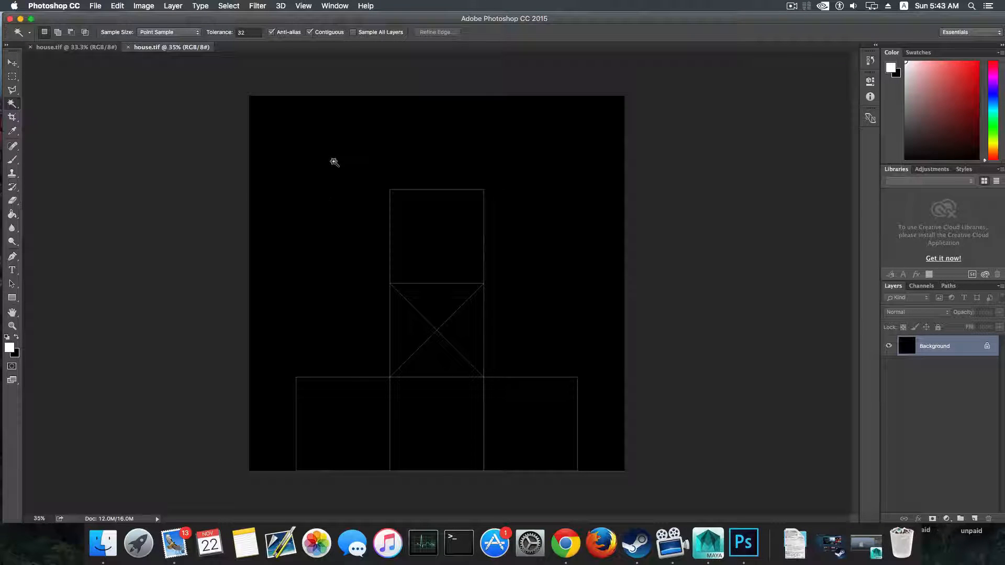
left_click(333, 162)
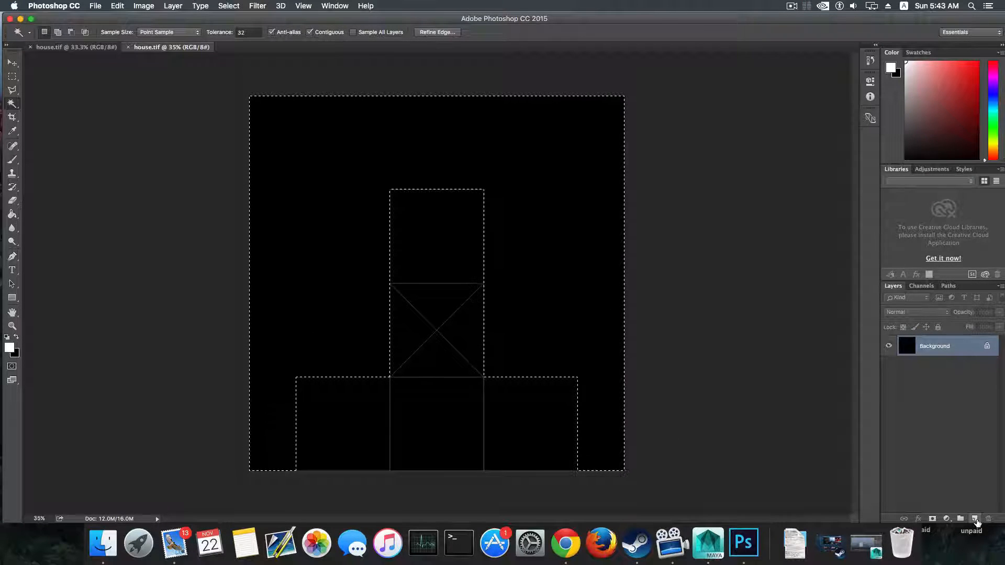
Add a new layer and, with the Background layer hidden, fill the selected outer area with black using the Paint Bucket.
left_click(975, 519)
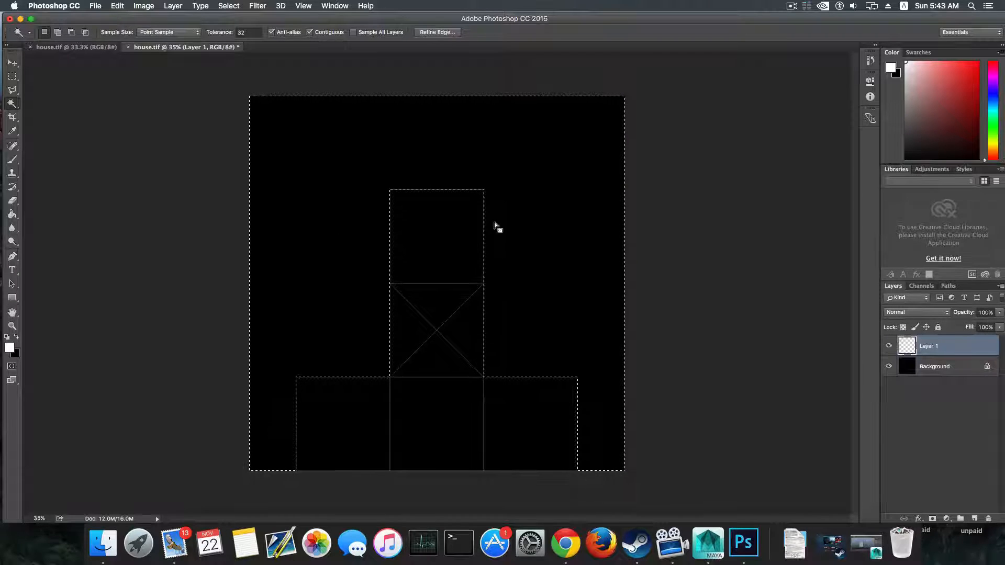
left_click(889, 367)
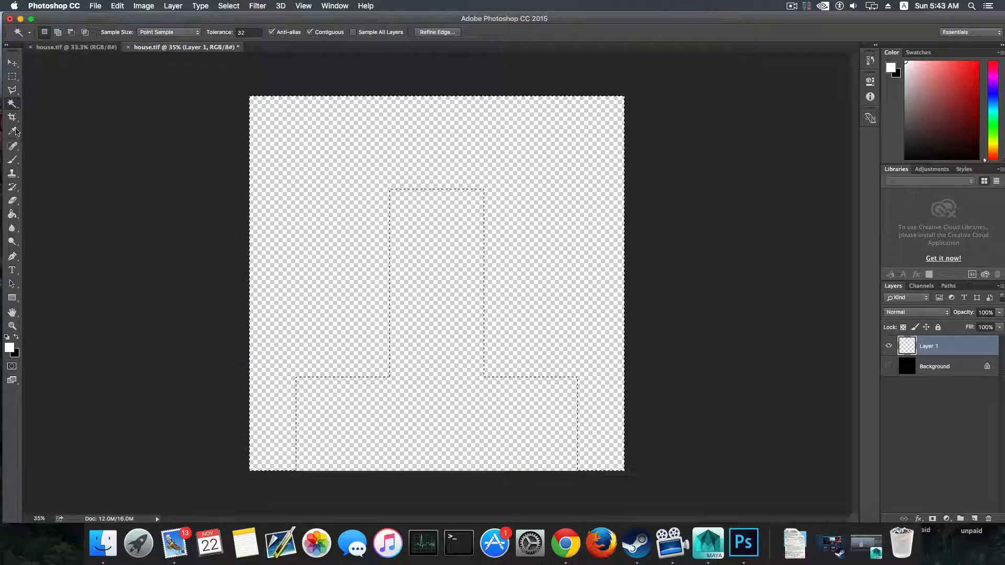
left_click(16, 214)
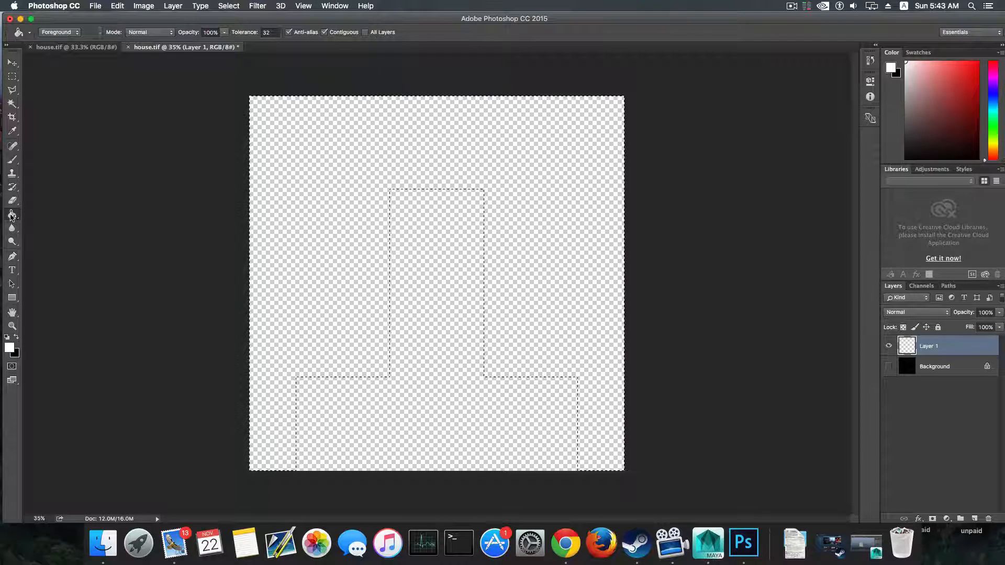
left_click(11, 215)
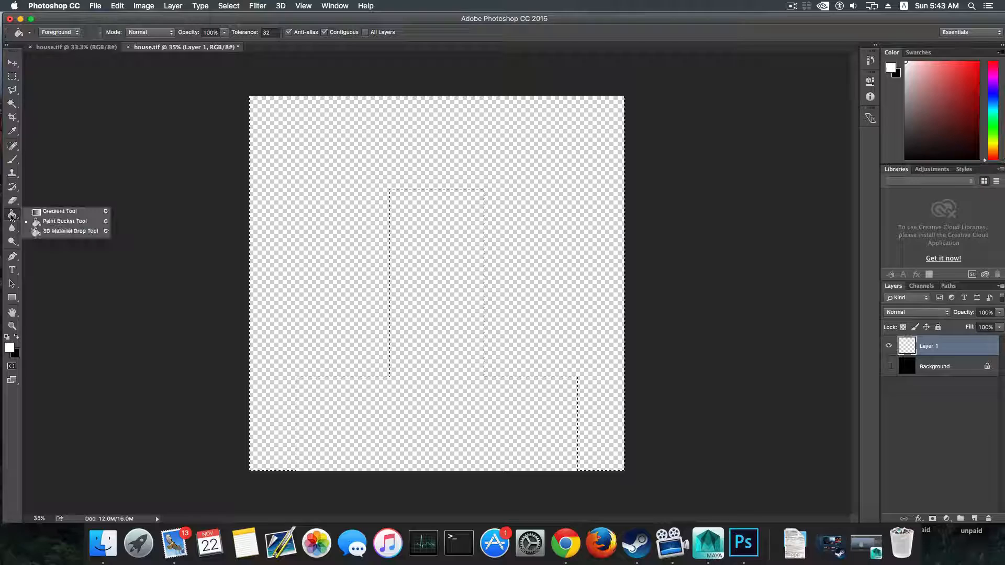
left_click(57, 223)
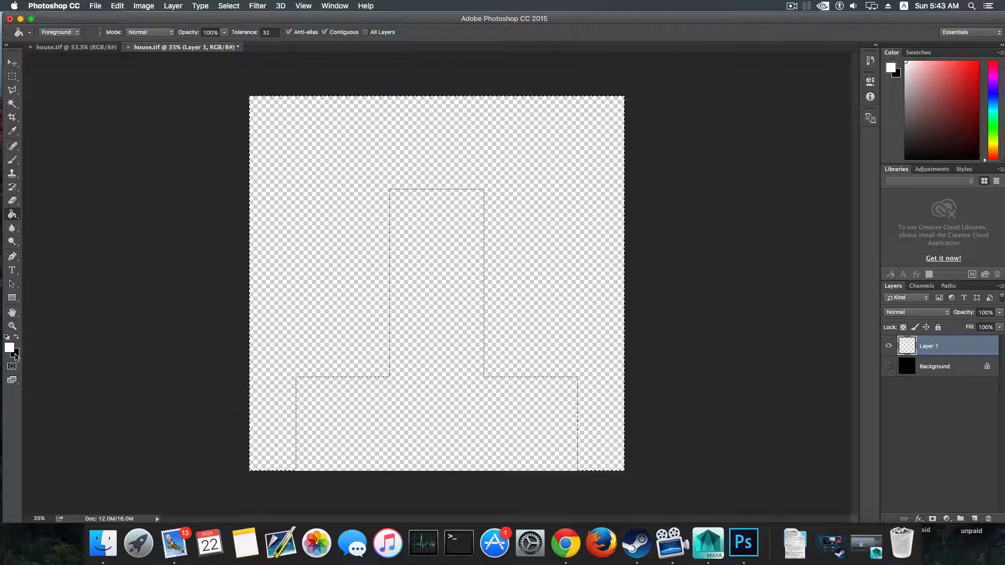
key("x")
key("x")
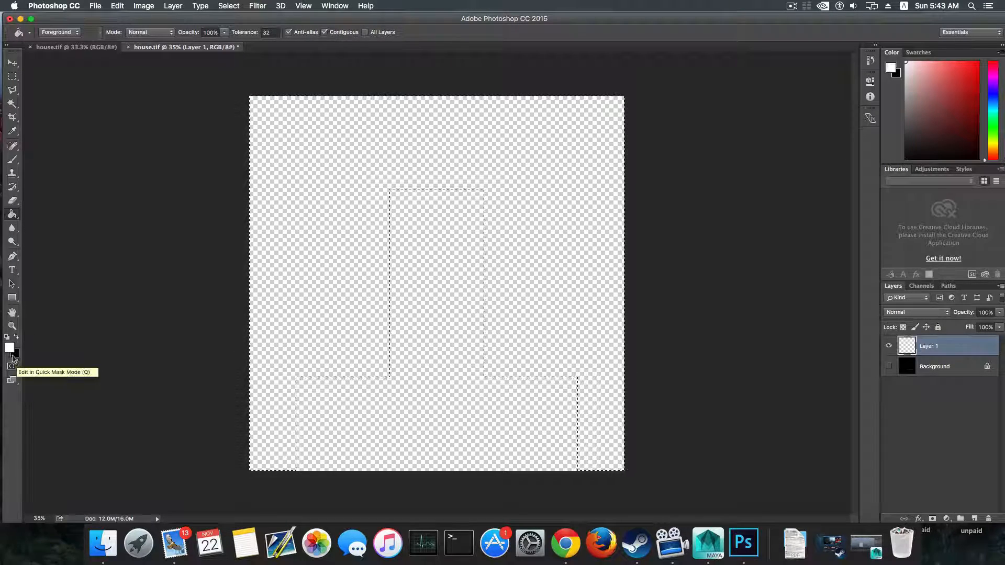
key("x")
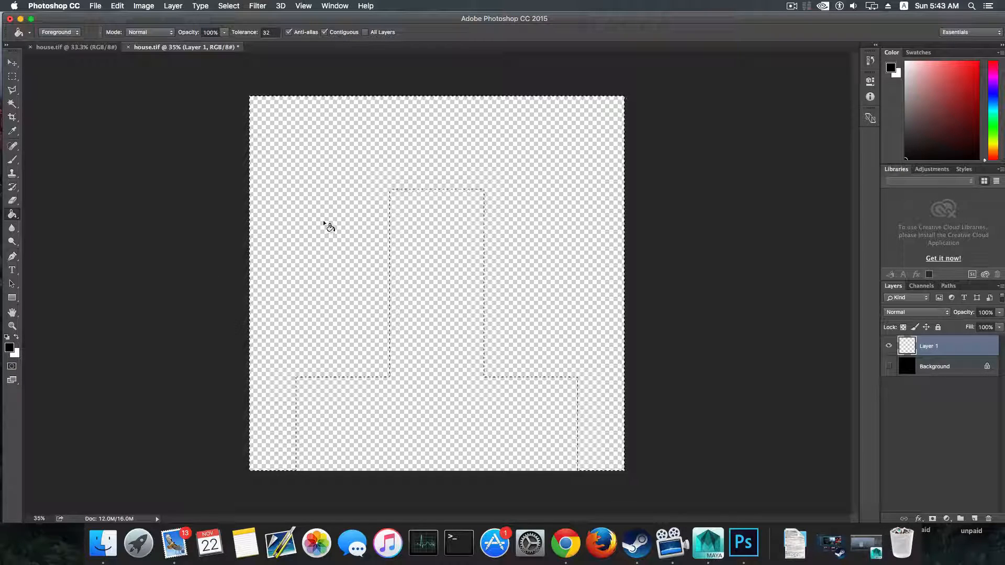
left_click(313, 361)
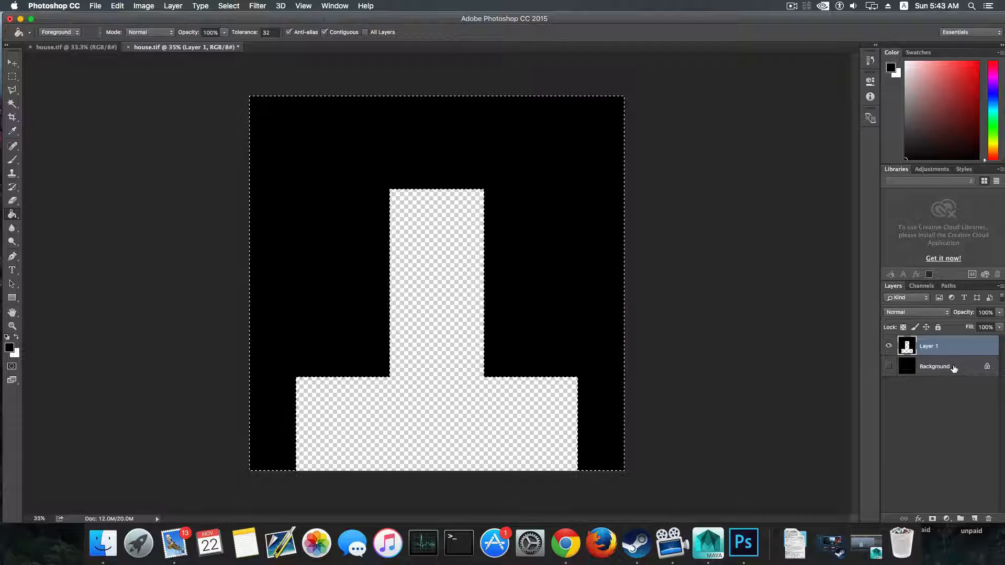
Make the Background layer visible again and clear the selection.
left_click(888, 366)
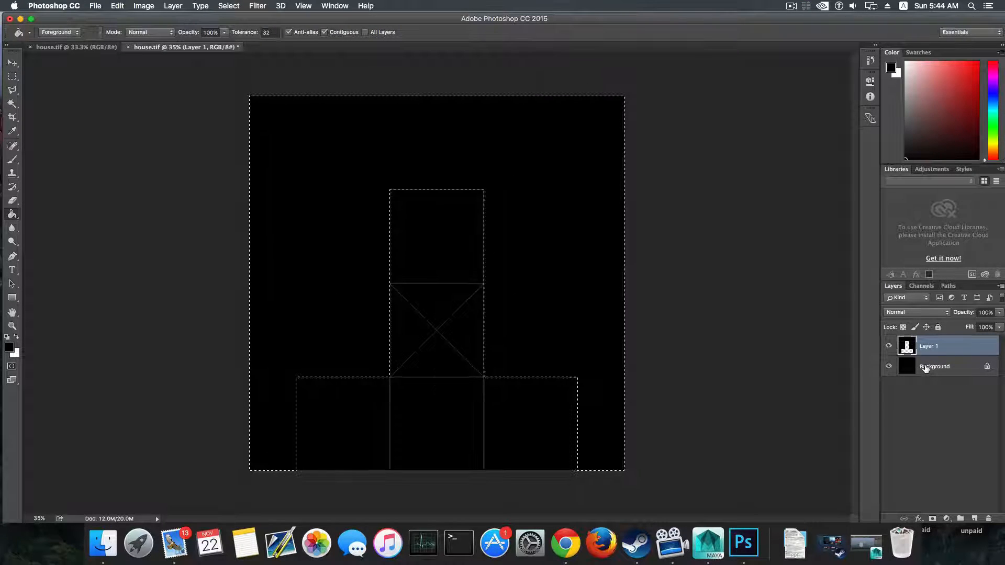
left_click_drag(924, 368, 921, 337)
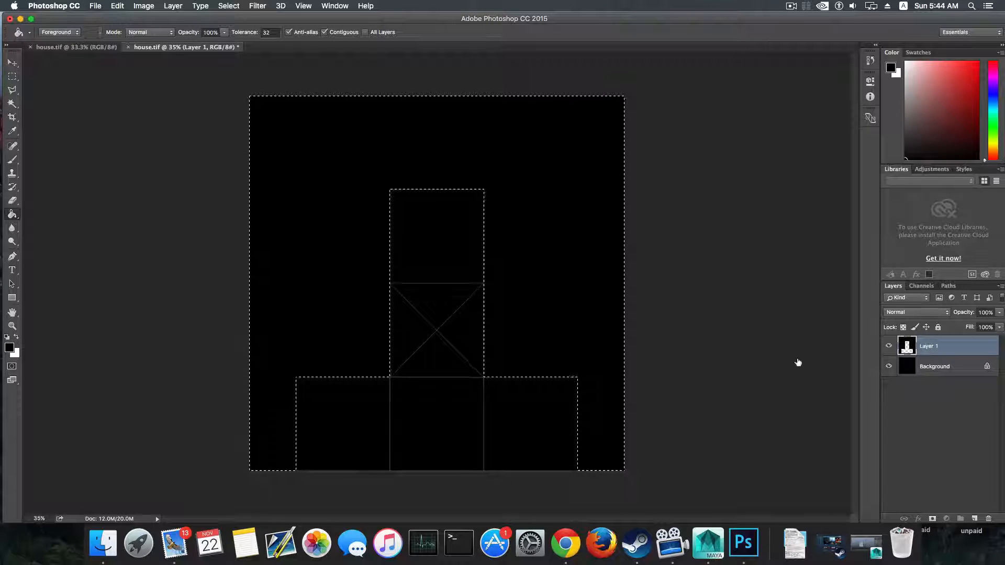
left_click(13, 90)
key("super+d")
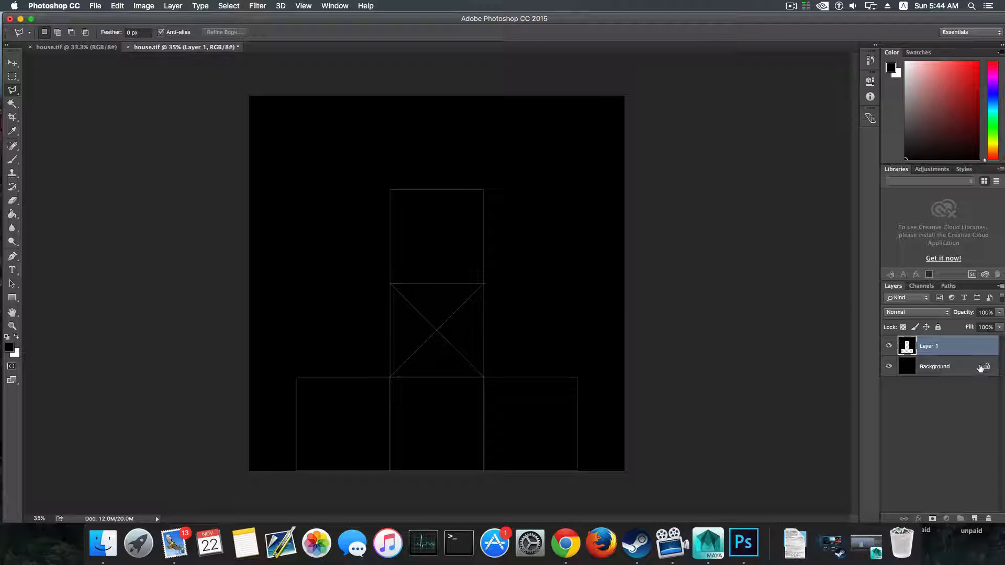
Unlock the Background layer, move it above Layer 1 and lower its opacity to 73%.
left_click(986, 369)
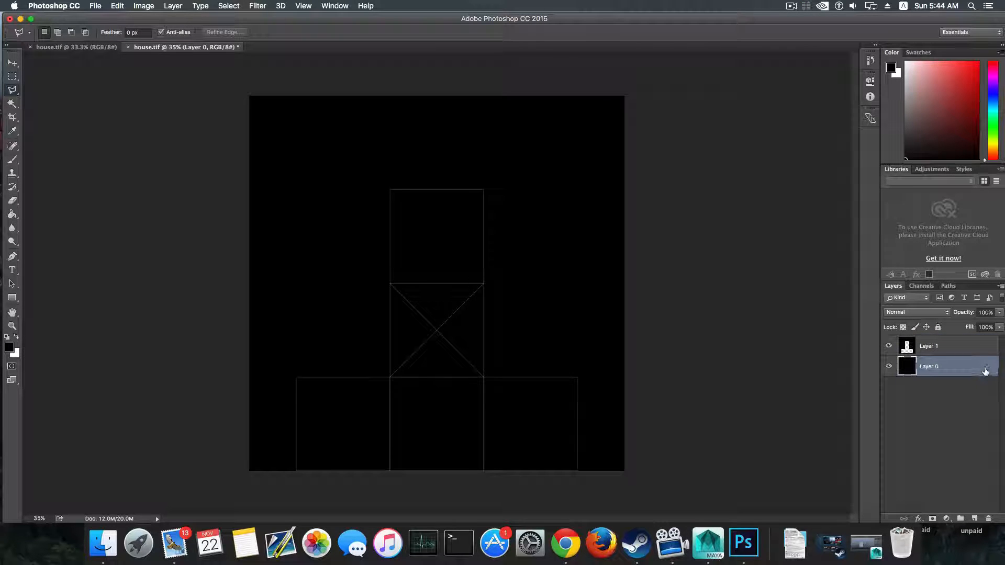
left_click_drag(947, 370, 953, 314)
scroll(460, 405, "up", 5, "alt")
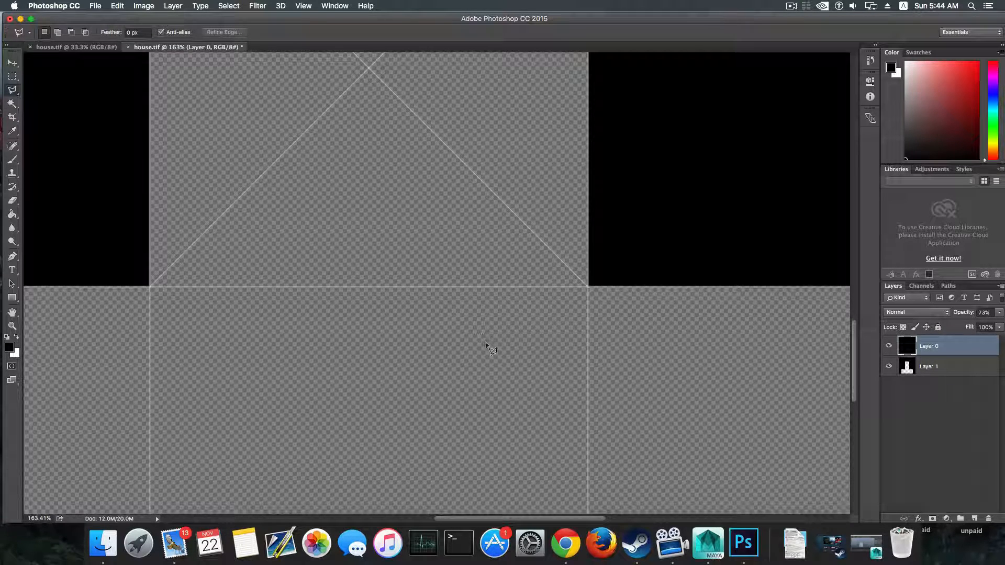
scroll(490, 348, "down", 6, "alt")
scroll(491, 348, "up", 2, "alt")
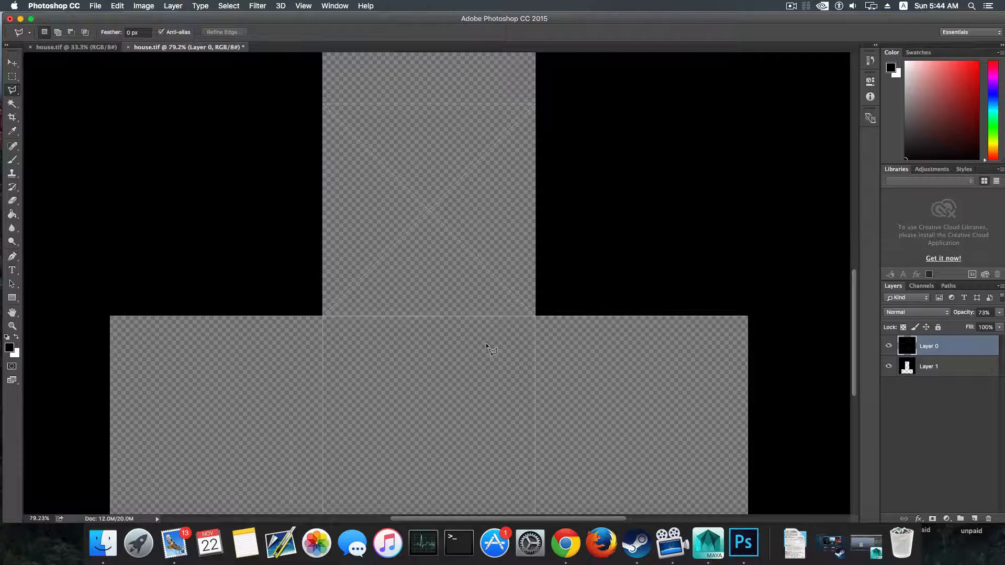
scroll(490, 348, "up", 1, "alt")
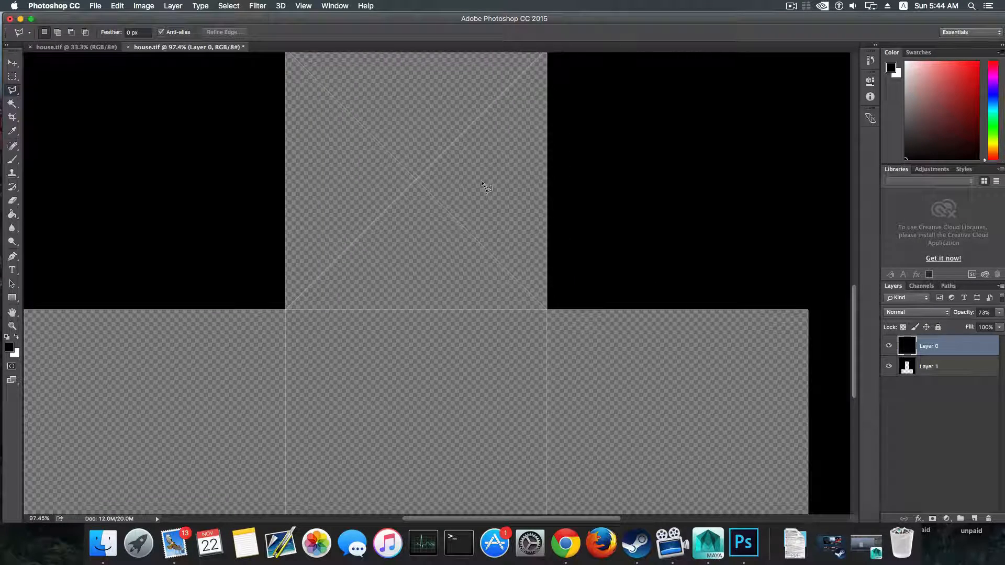
left_click_drag(854, 312, 851, 290)
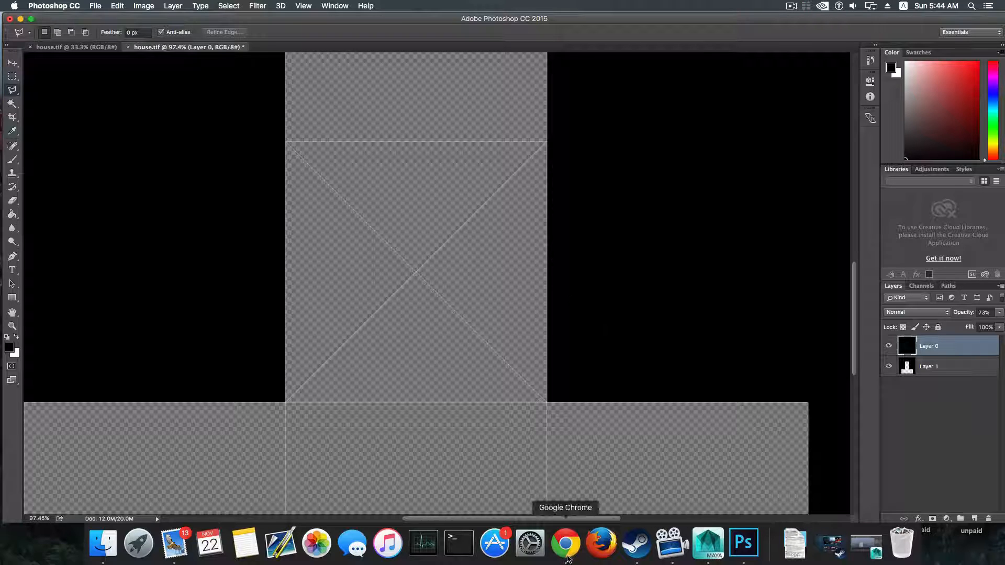
Switch to Google Chrome and search Google Images for "roof tile".
left_click(565, 548)
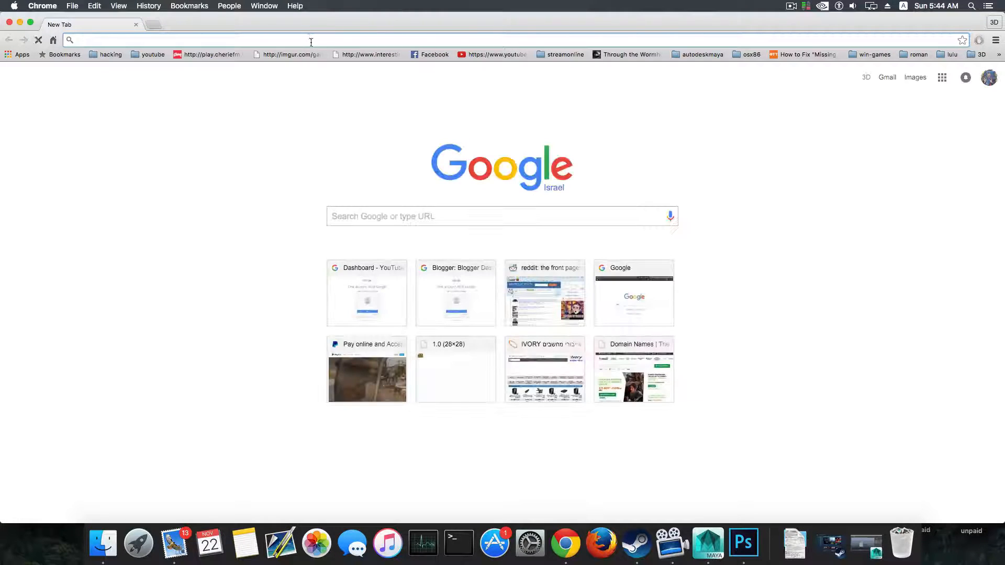
type("ro")
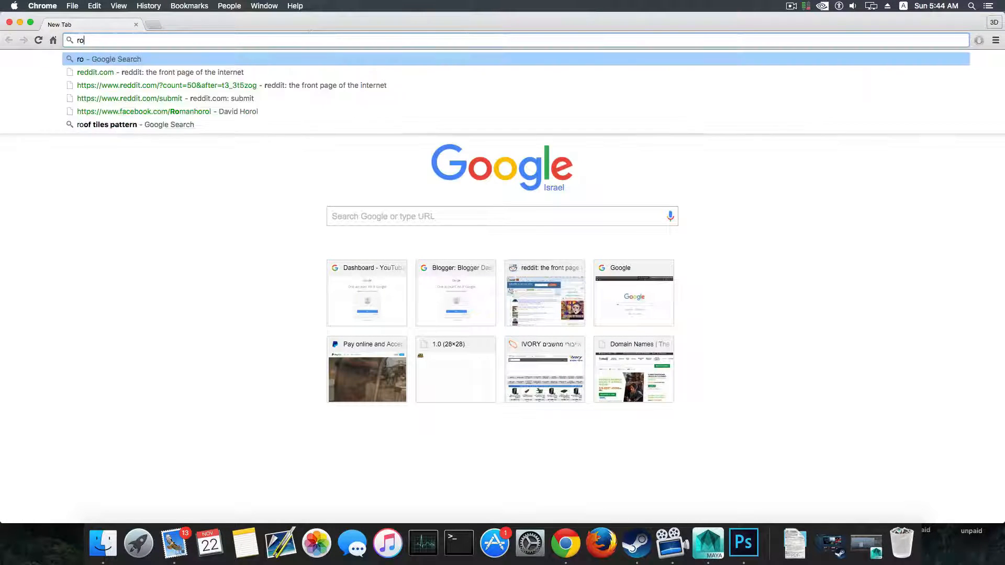
type("of tile")
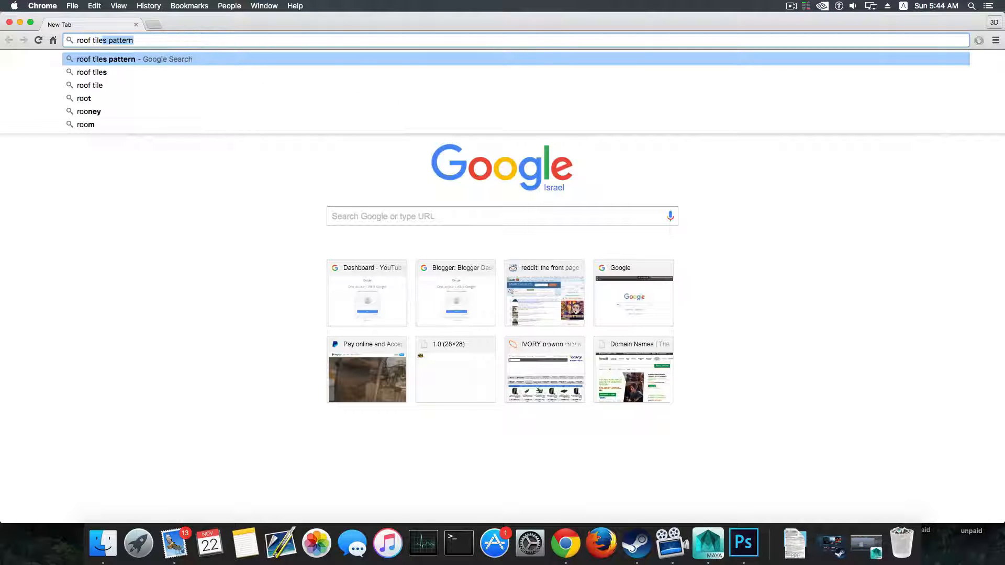
key("Return")
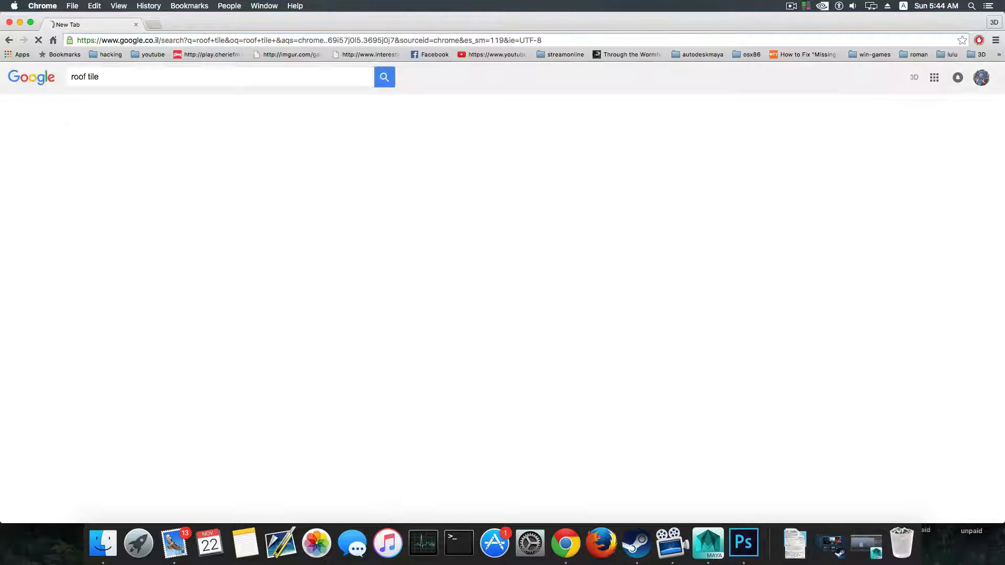
left_click(124, 217)
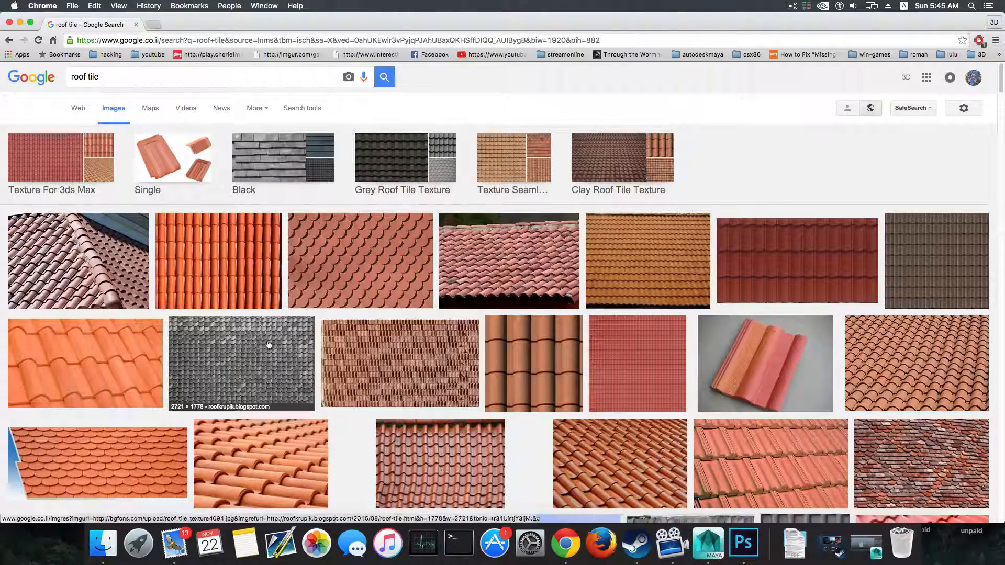
Examine the roof tile image results for a flat, front-facing tile pattern suitable as a roof texture.
scroll(267, 346, "down", 1)
scroll(266, 346, "down", 3)
scroll(455, 363, "down", 4)
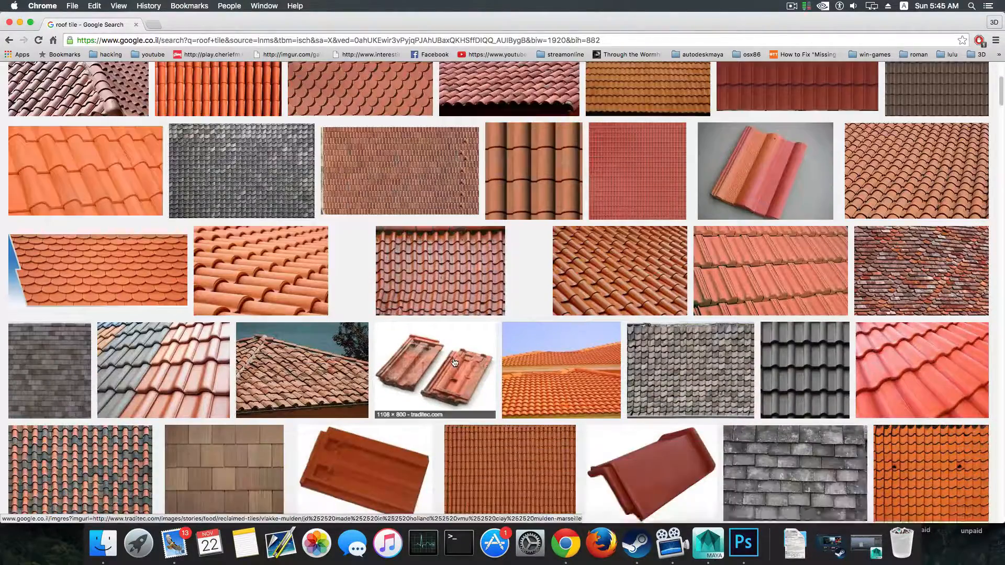
scroll(454, 363, "down", 15)
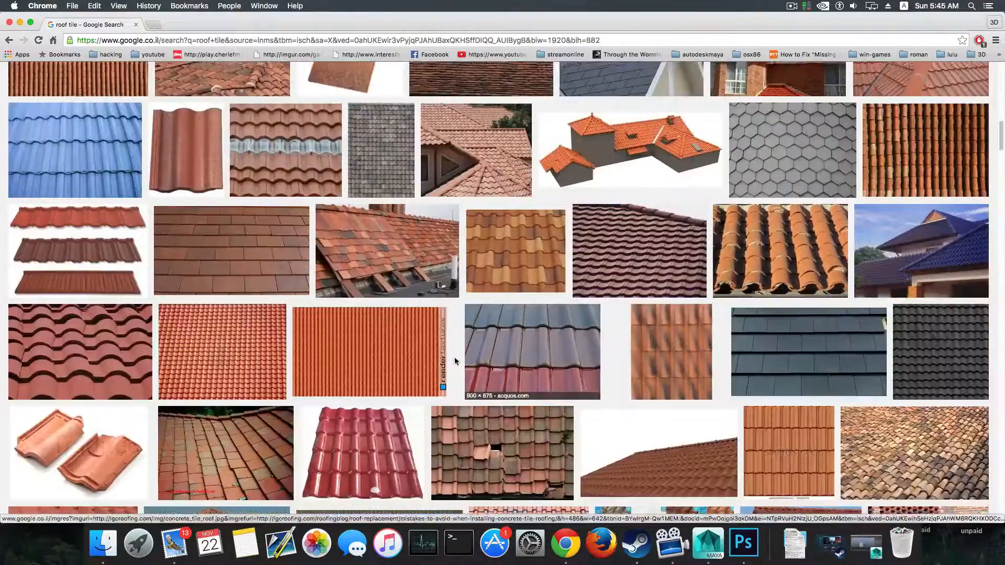
scroll(387, 352, "up", 4)
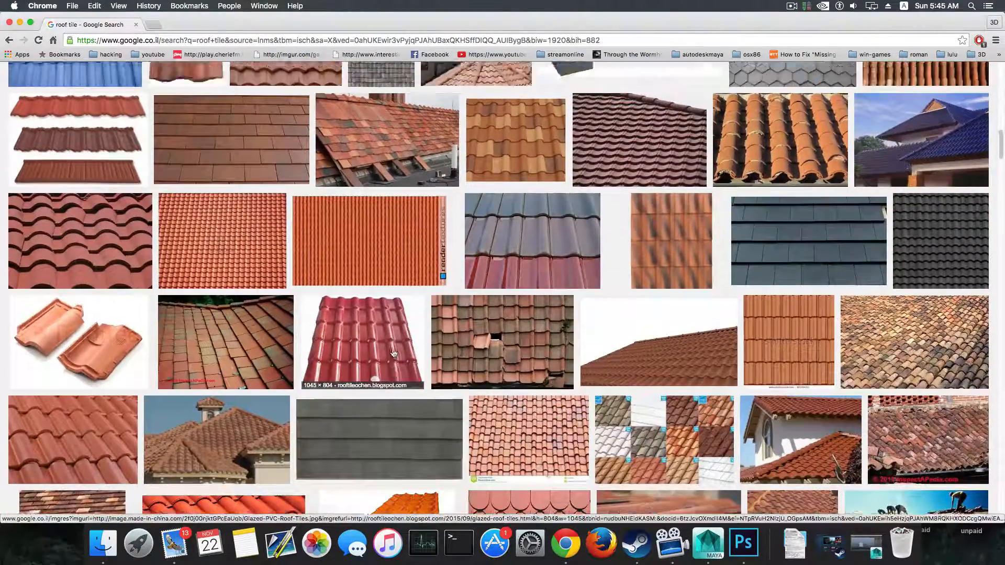
scroll(385, 351, "up", 20)
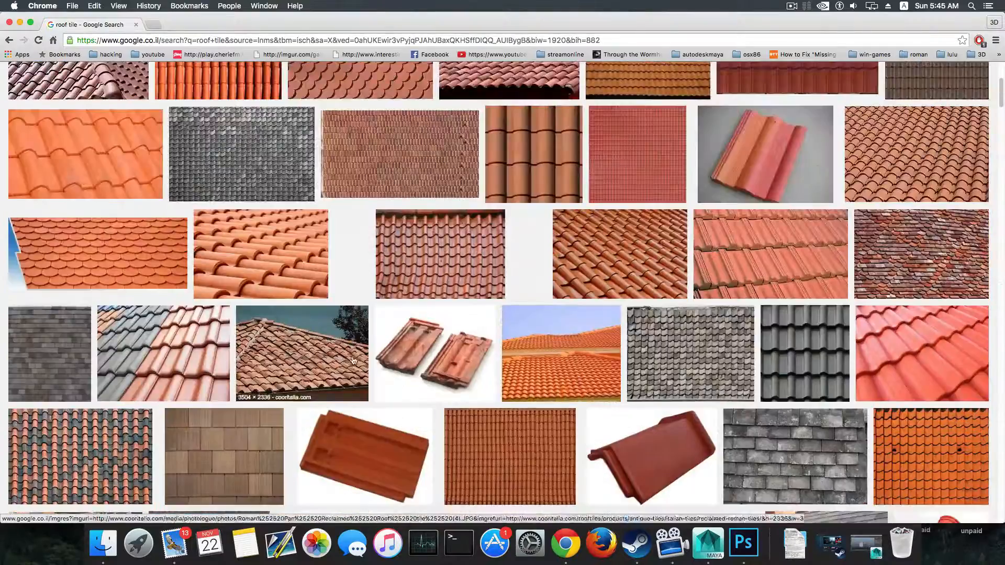
scroll(532, 303, "up", 5)
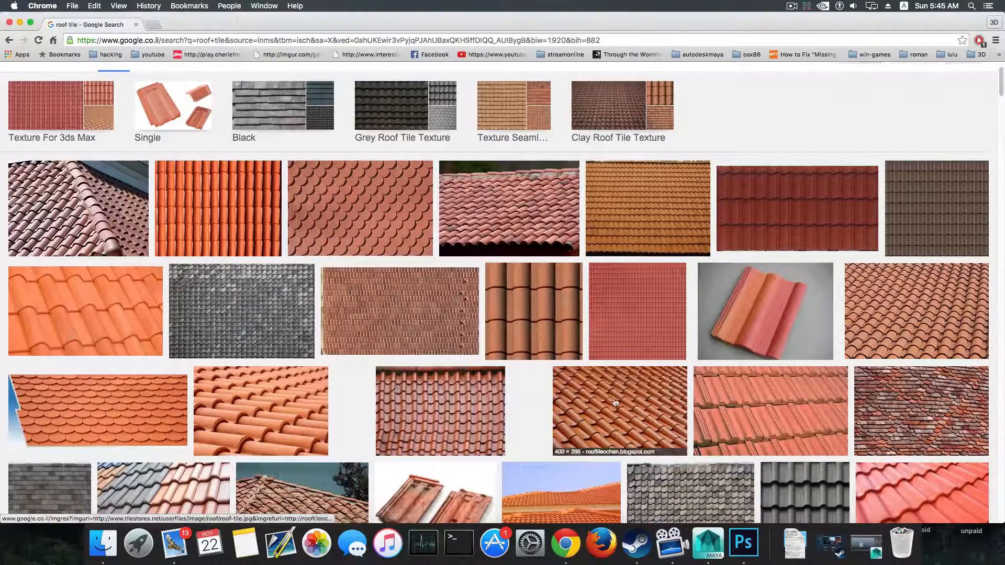
scroll(654, 330, "down", 3)
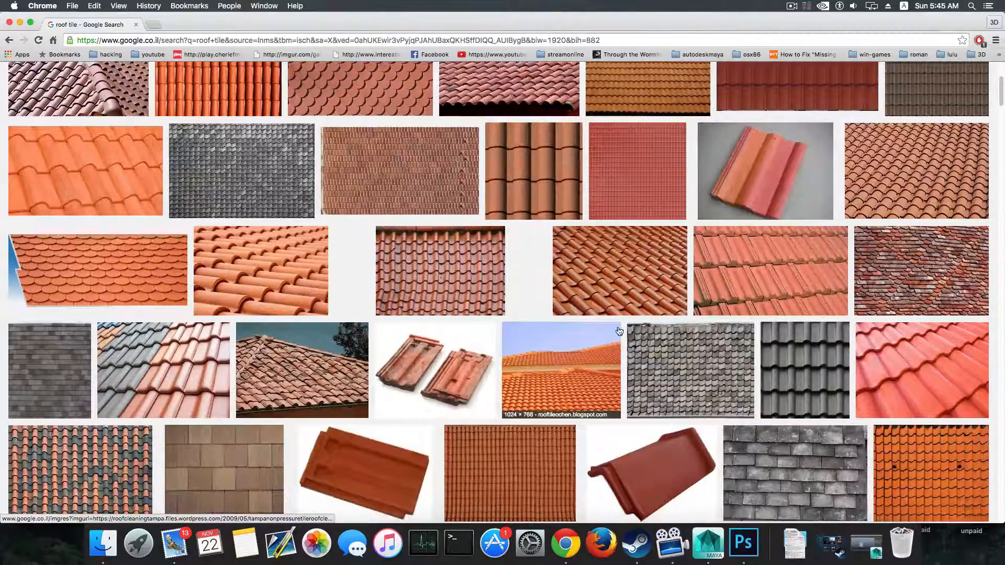
scroll(607, 379, "up", 1)
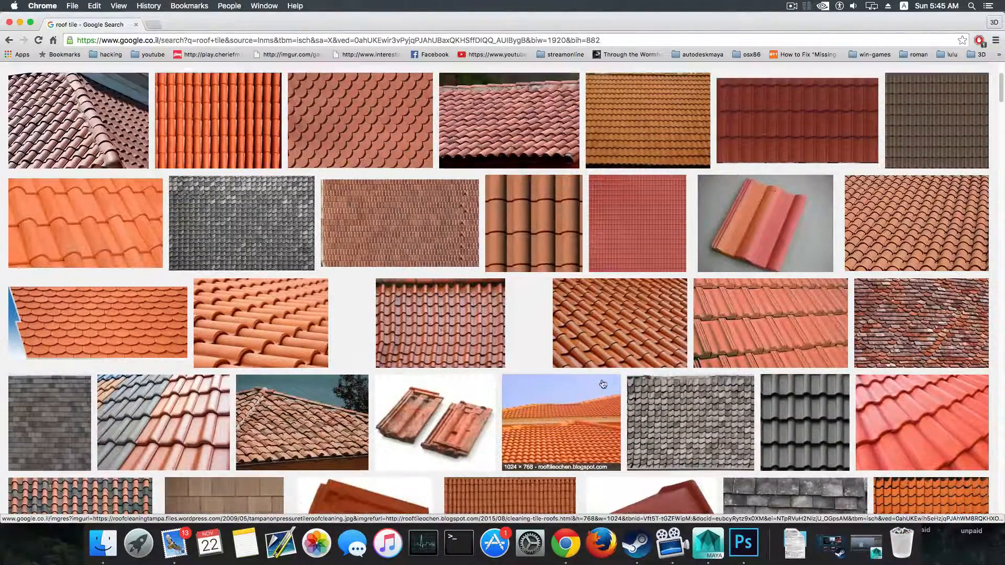
scroll(294, 192, "up", 1)
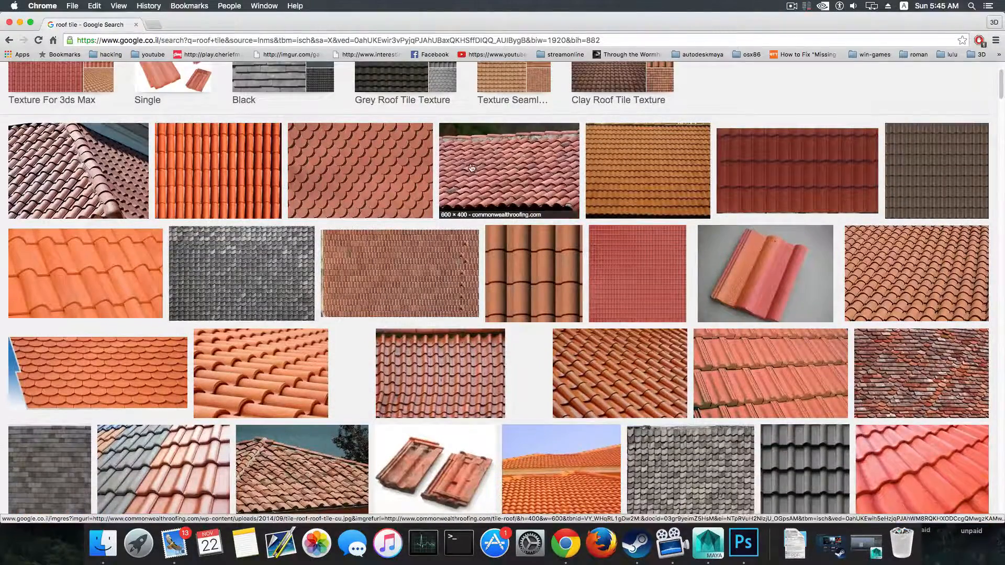
Narrow the image search to the suggested "roof tile texture seamless" category and look through its images.
scroll(481, 167, "up", 2)
left_click(499, 156)
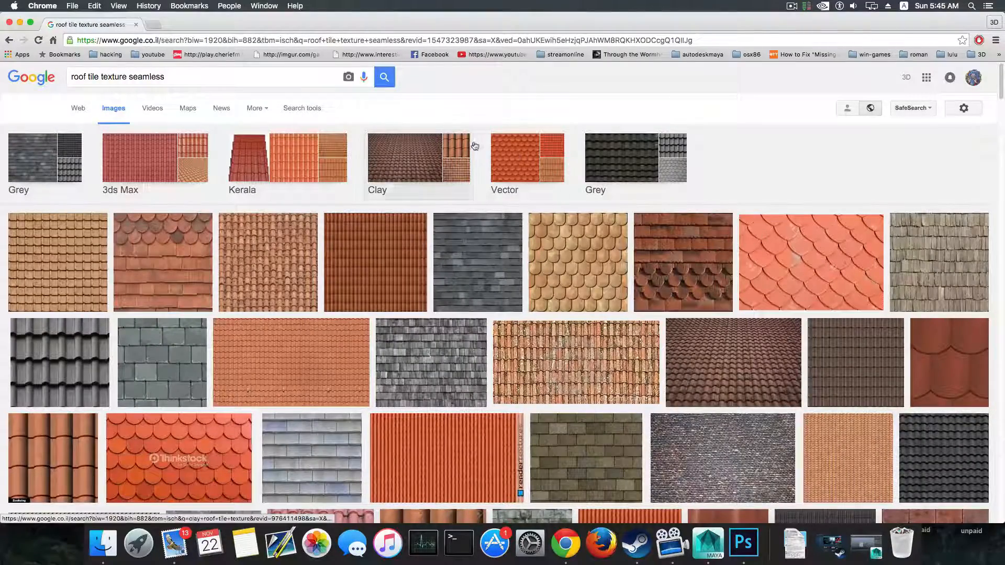
scroll(477, 359, "down", 5)
scroll(477, 359, "down", 2)
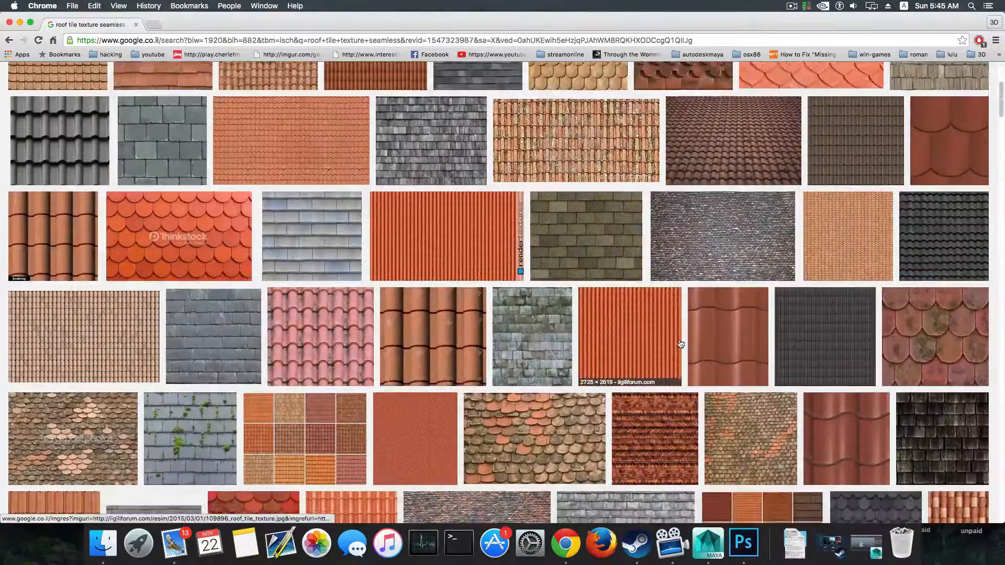
Examine the seamless roof tile image results for a flat, evenly lit pattern suitable as a roof texture.
scroll(388, 367, "down", 10)
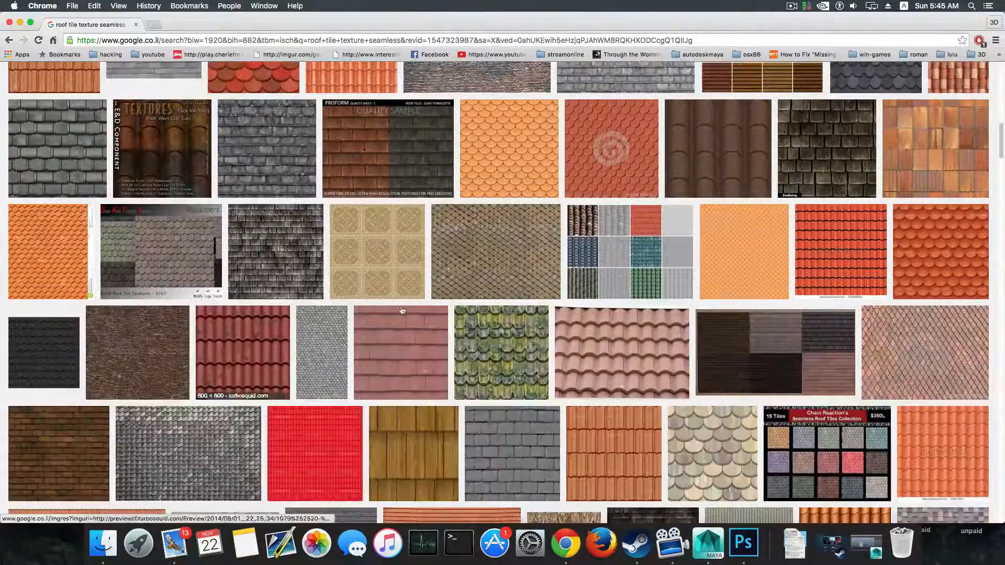
scroll(325, 160, "up", 12)
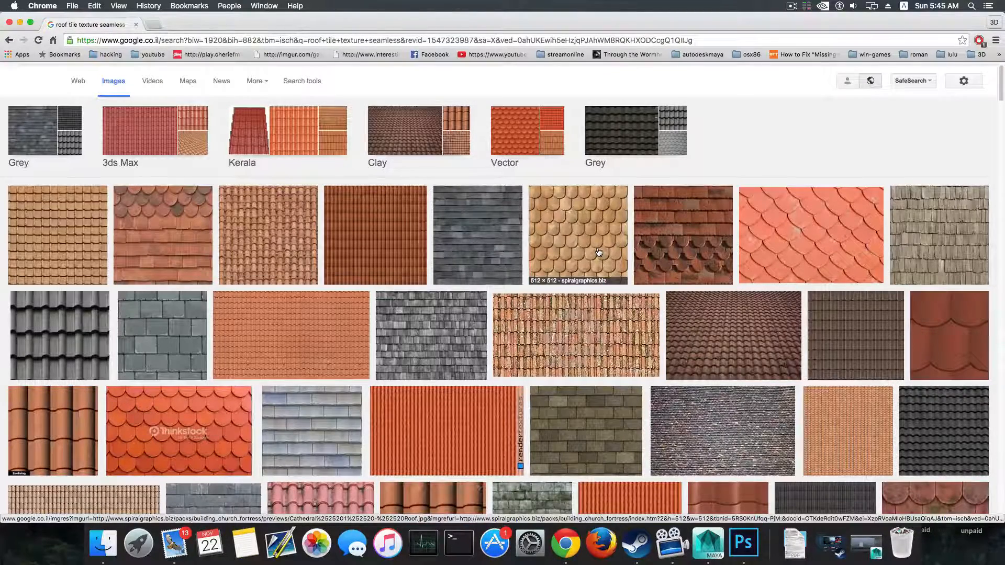
scroll(838, 356, "down", 5)
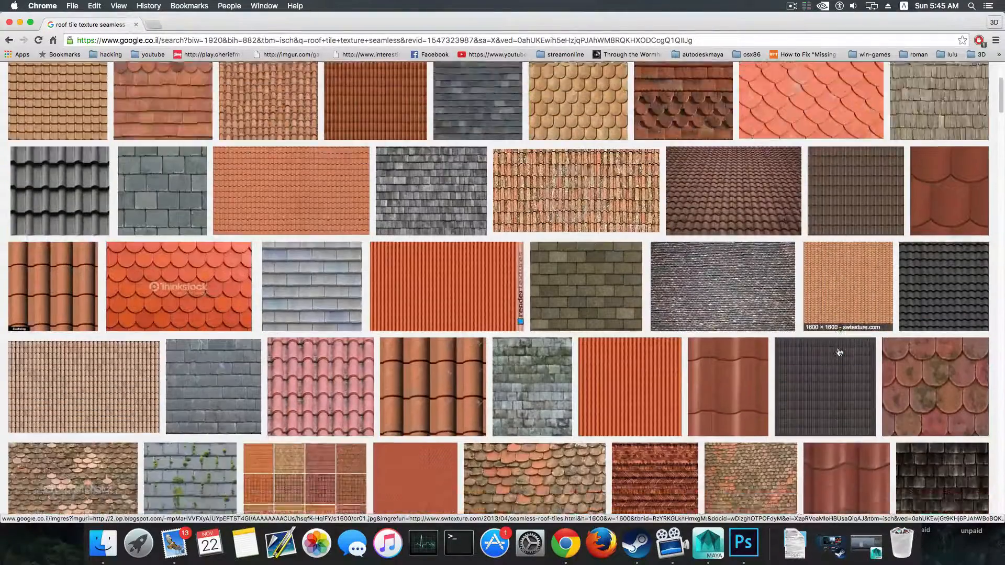
scroll(839, 352, "down", 15)
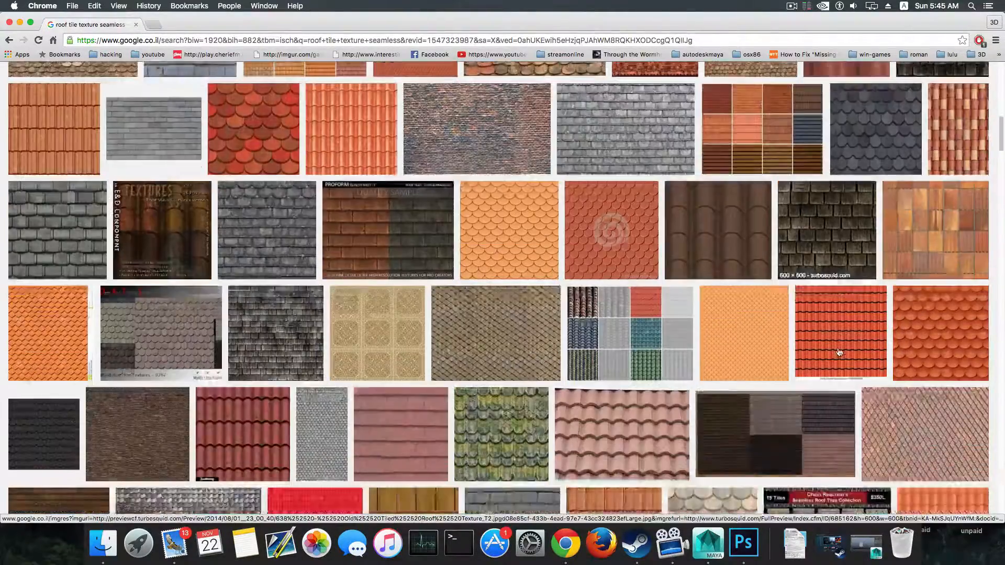
scroll(838, 352, "down", 7)
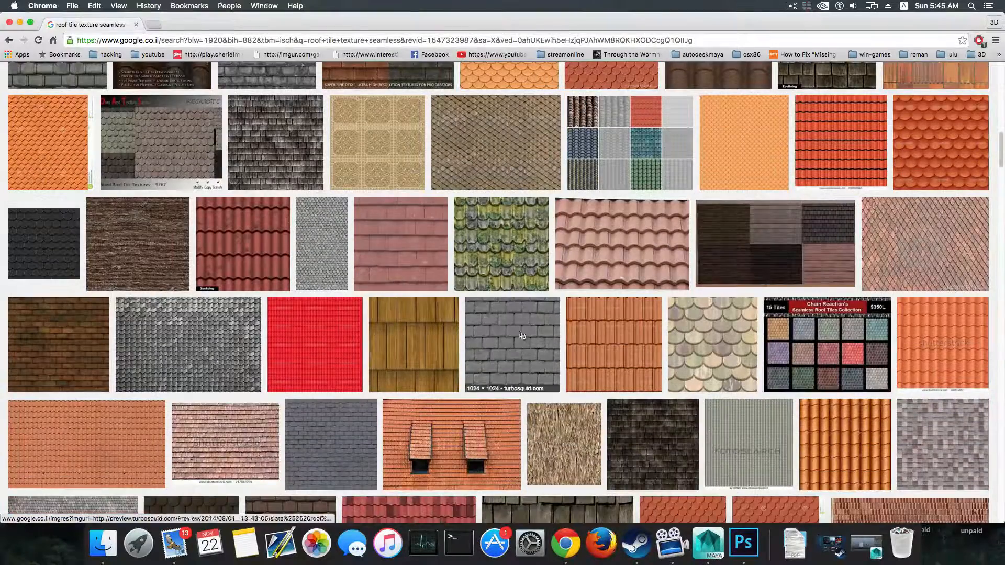
scroll(522, 335, "down", 2)
scroll(542, 352, "down", 2)
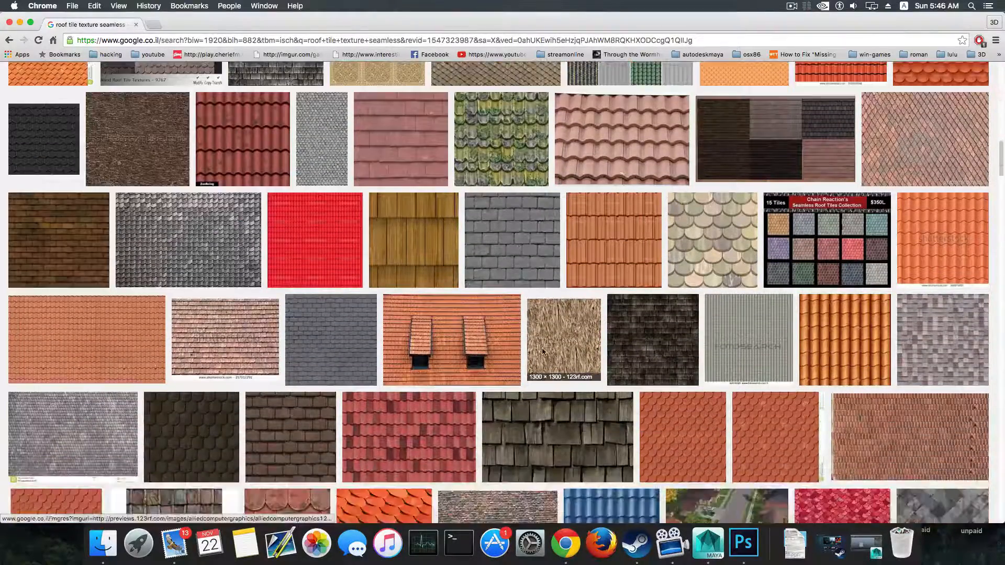
scroll(265, 300, "up", 15)
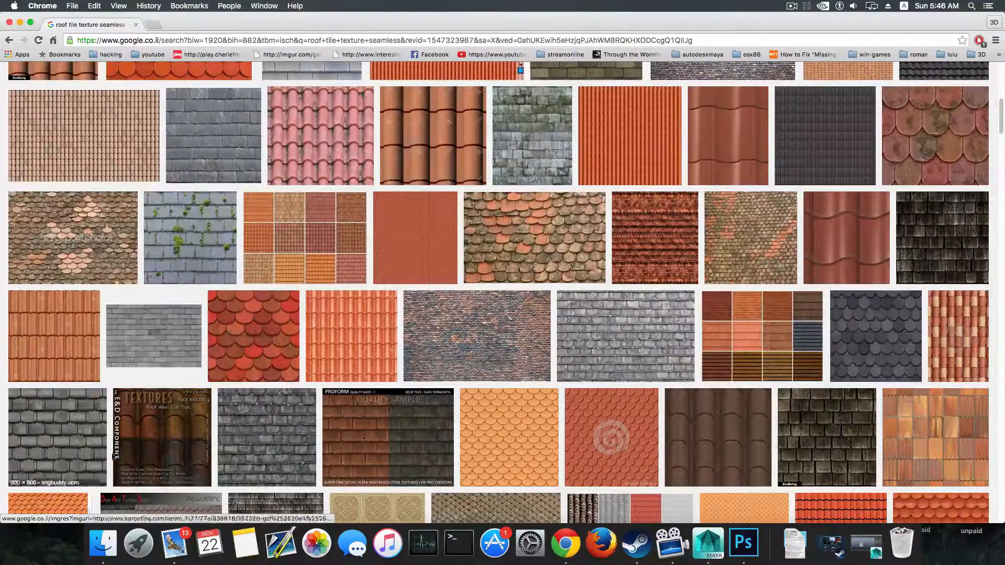
scroll(196, 343, "up", 15)
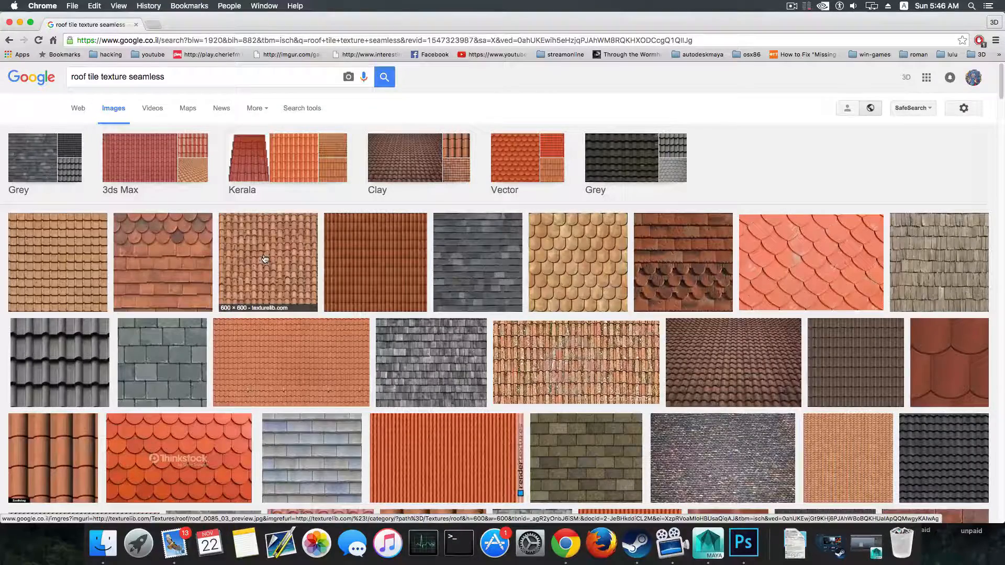
Narrow the image search to the suggested "Kerala" category and look through its roof tile images.
left_click(312, 181)
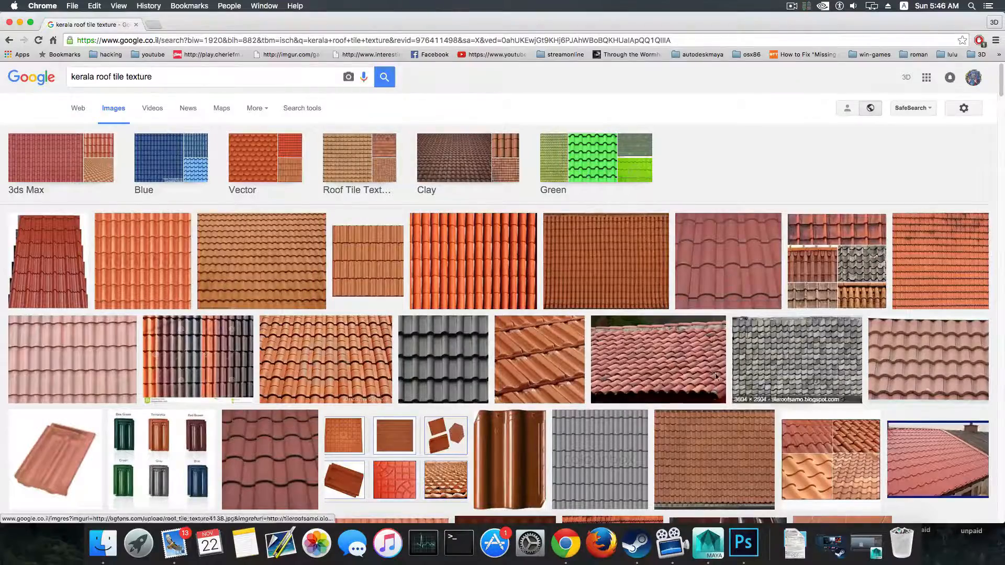
scroll(716, 376, "down", 5)
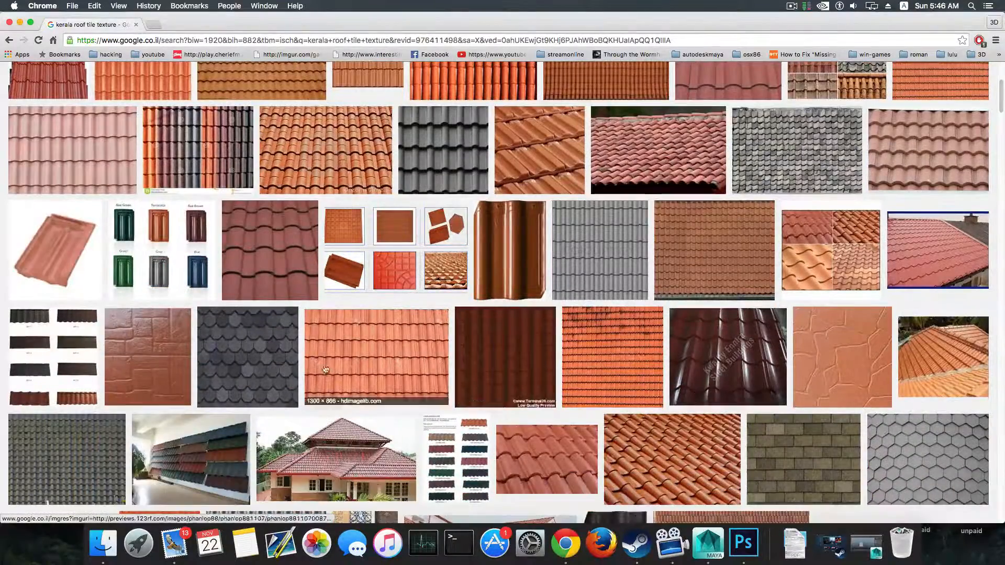
scroll(470, 380, "down", 6)
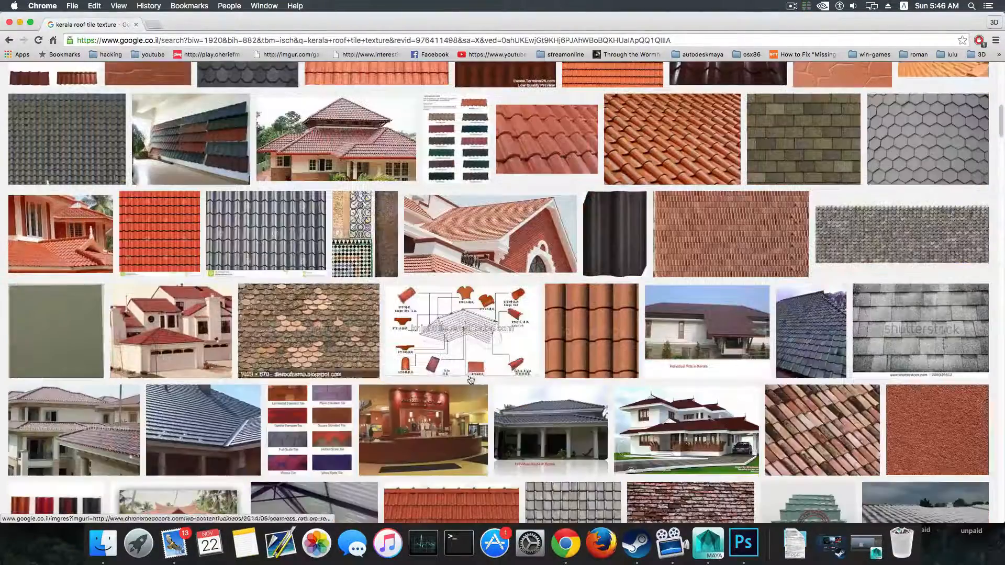
scroll(470, 380, "down", 7)
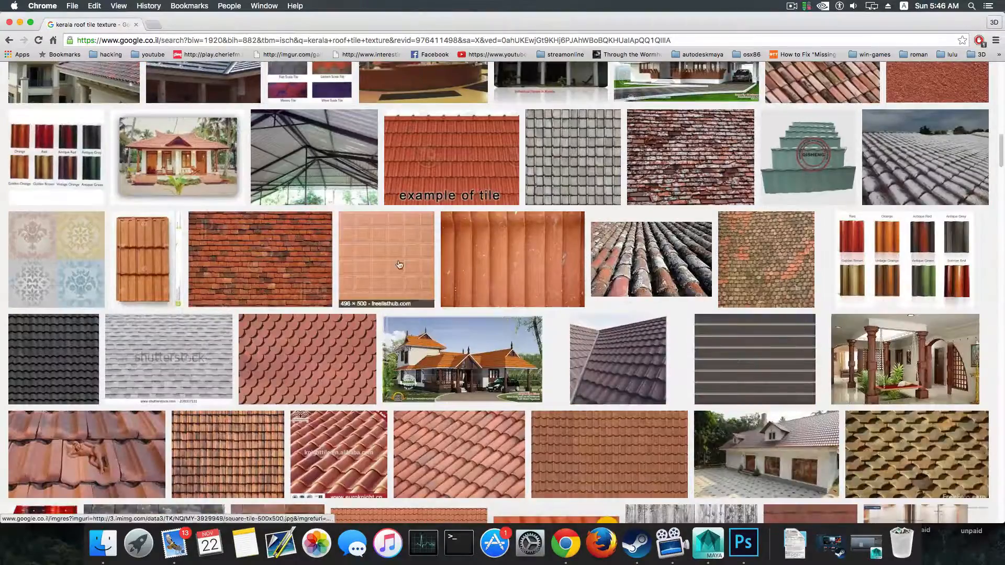
scroll(398, 264, "up", 20)
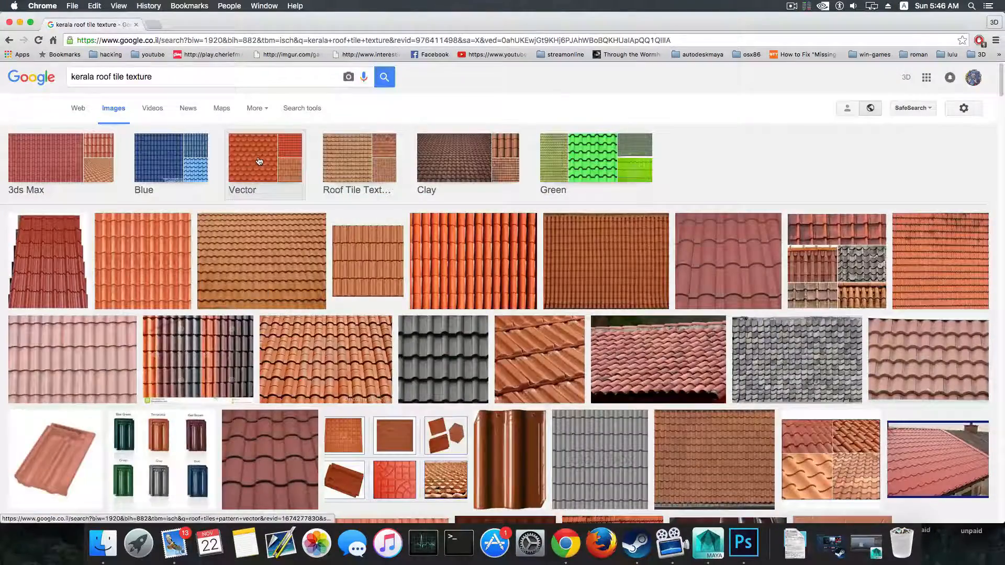
Switch to the suggested "Vector" category and preview the small red corrugated tile pattern and several of its related images.
left_click(259, 161)
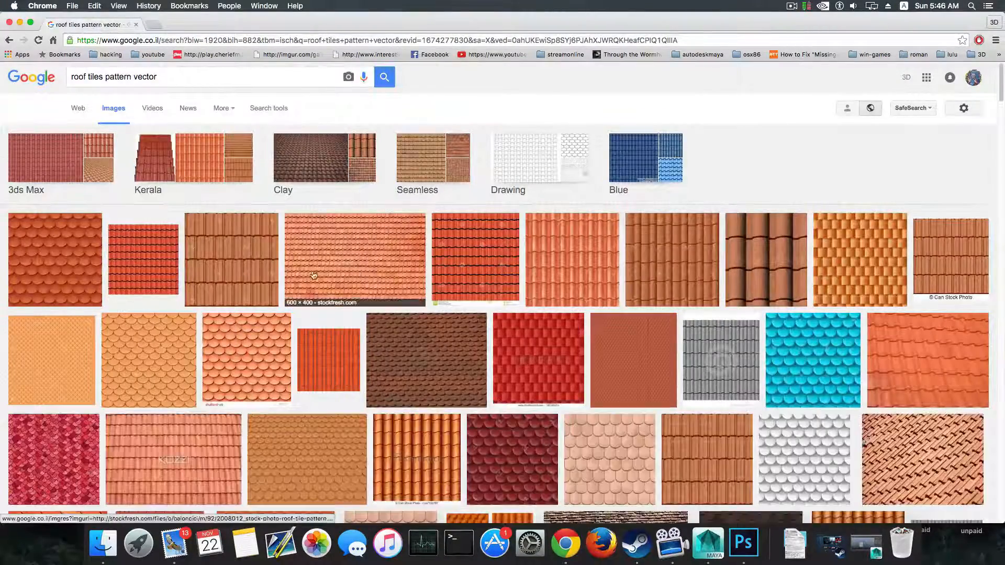
left_click(143, 256)
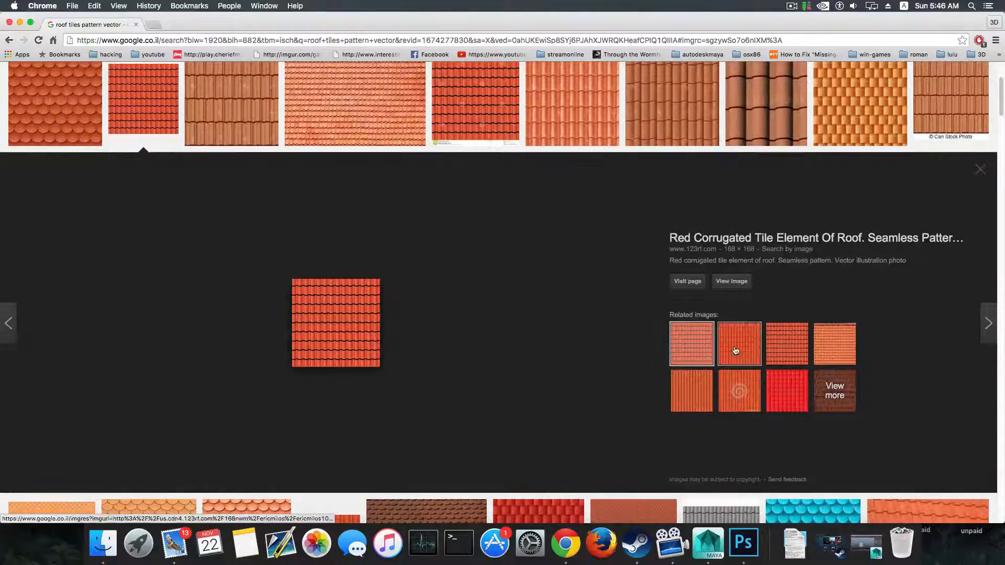
left_click(735, 350)
left_click(784, 348)
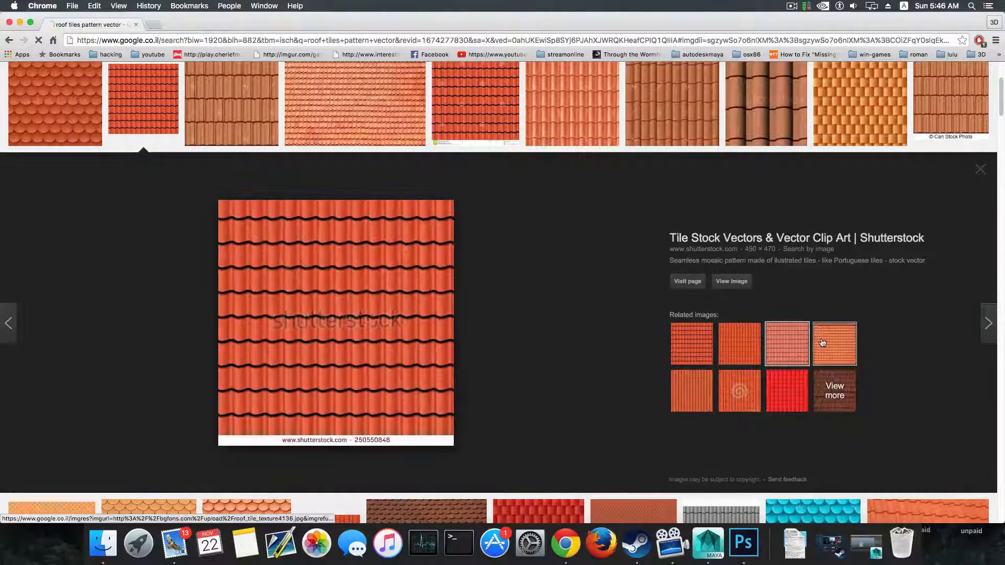
left_click(818, 356)
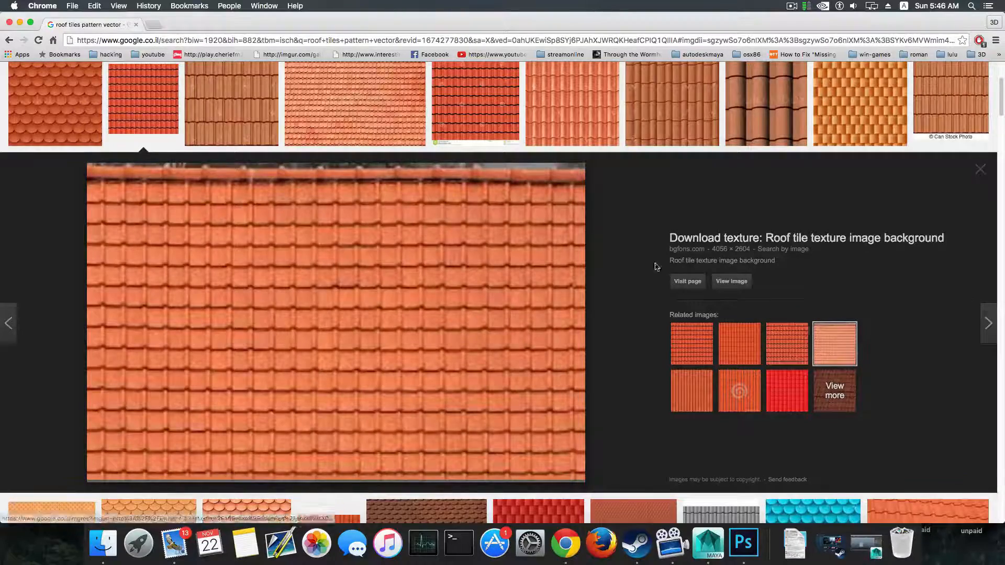
scroll(654, 267, "up", 3)
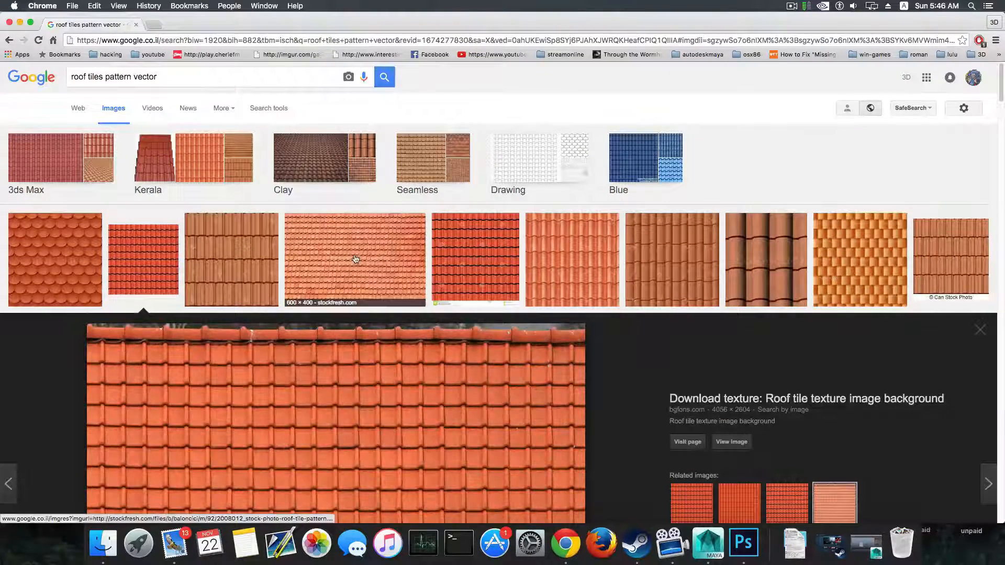
Switch to the suggested "3ds Max" category and look through its roof tile textures.
left_click(56, 151)
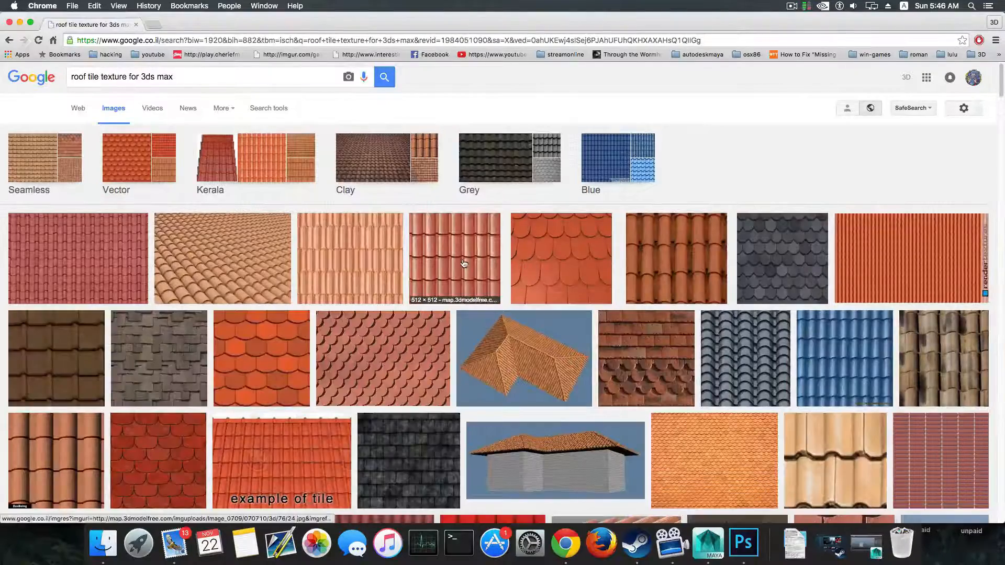
scroll(442, 309, "down", 2)
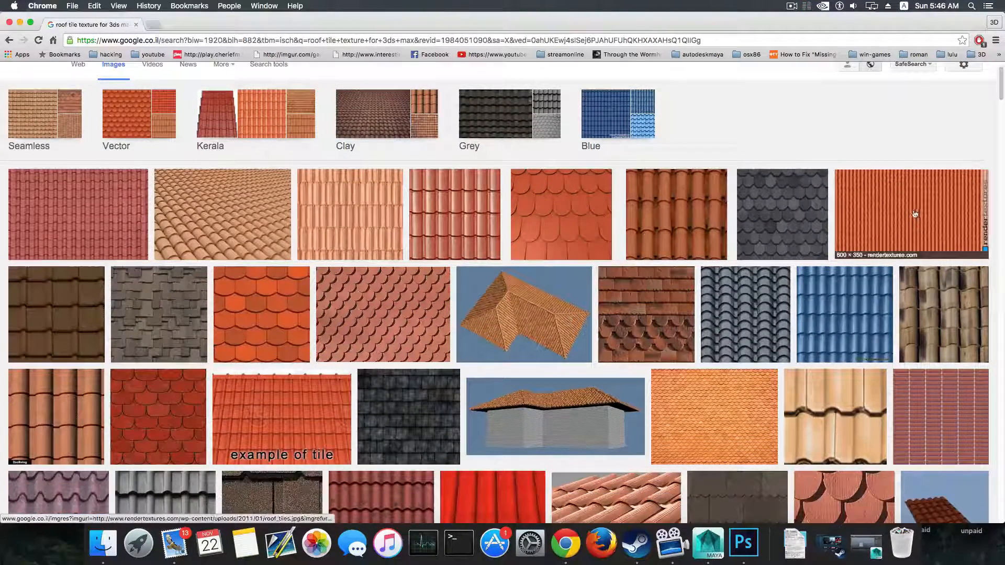
scroll(243, 147, "up", 1)
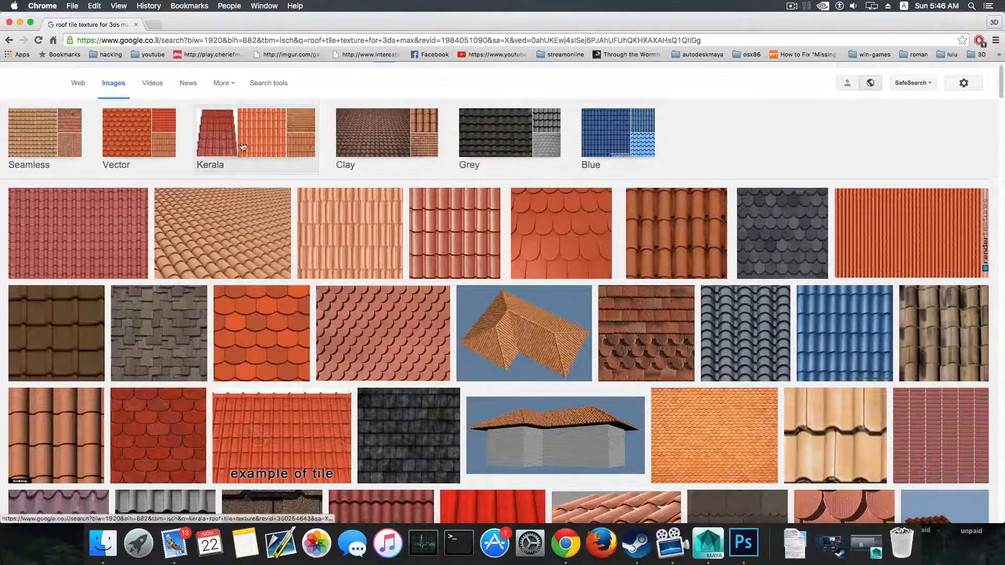
Return to the "Kerala" category, preview the bright orange rounded roof tiles, uncover the desktop and save the image there.
left_click(242, 147)
left_click(454, 290)
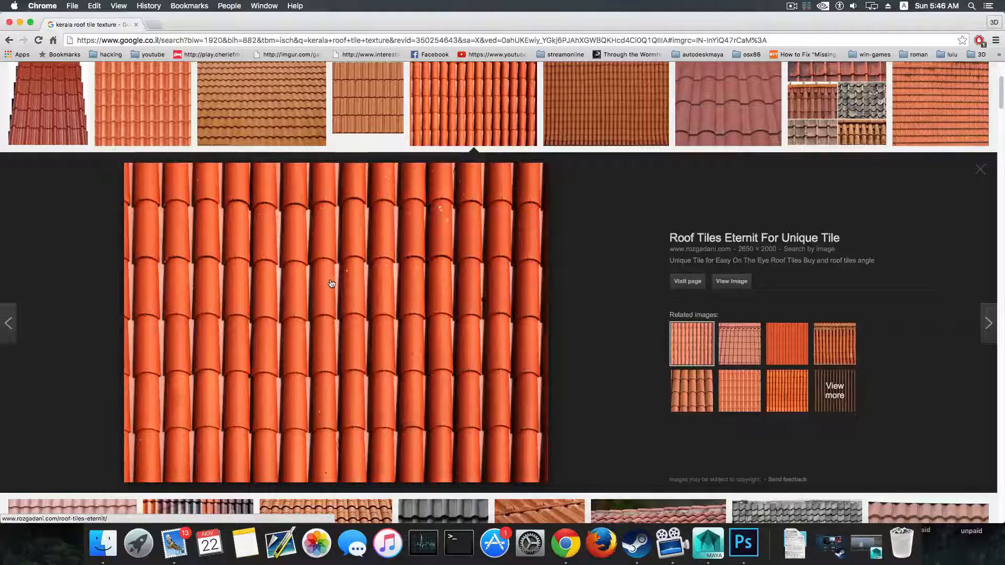
left_click_drag(115, 14, 426, 14)
left_click(20, 19)
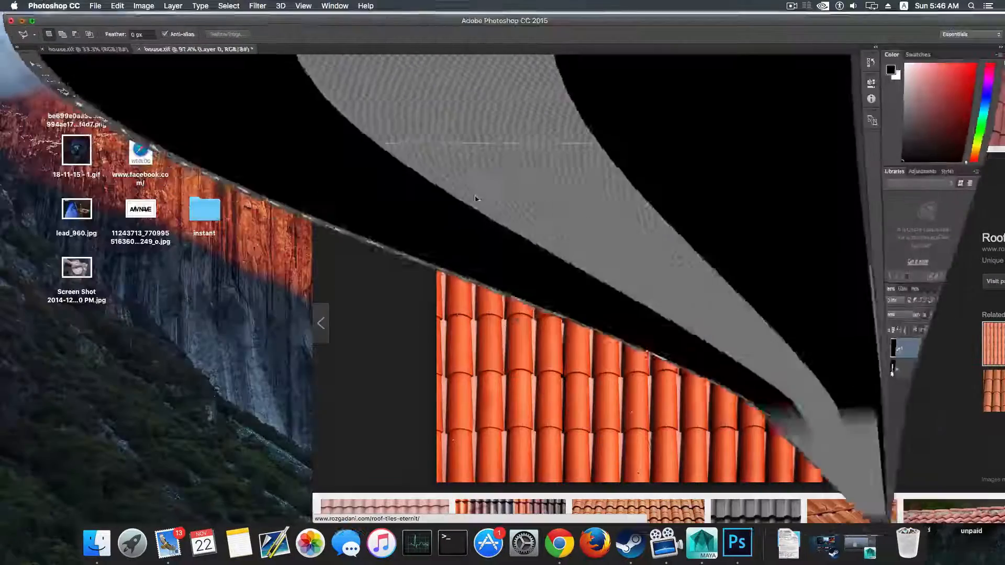
left_click_drag(535, 321, 400, 357)
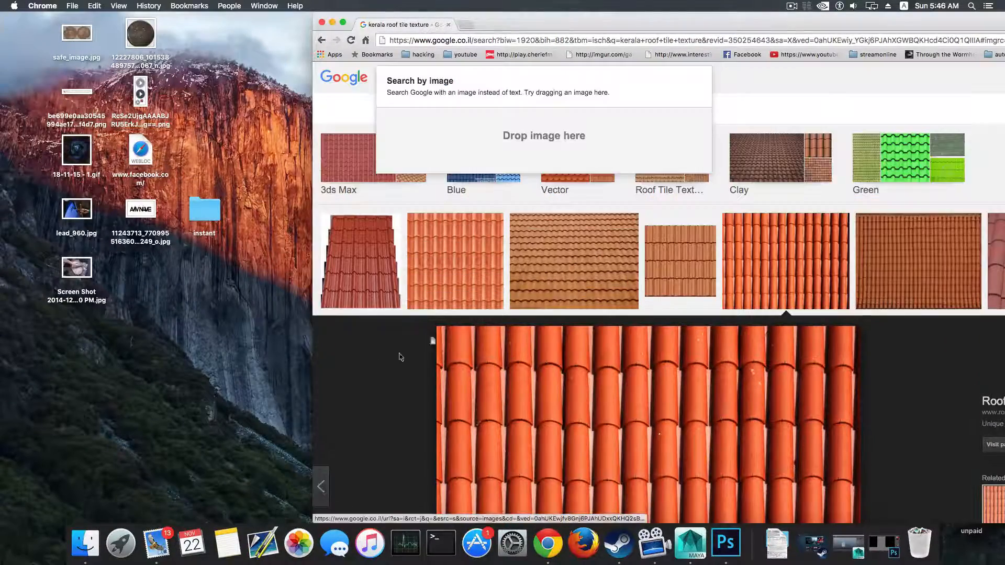
left_click_drag(171, 392, 202, 394)
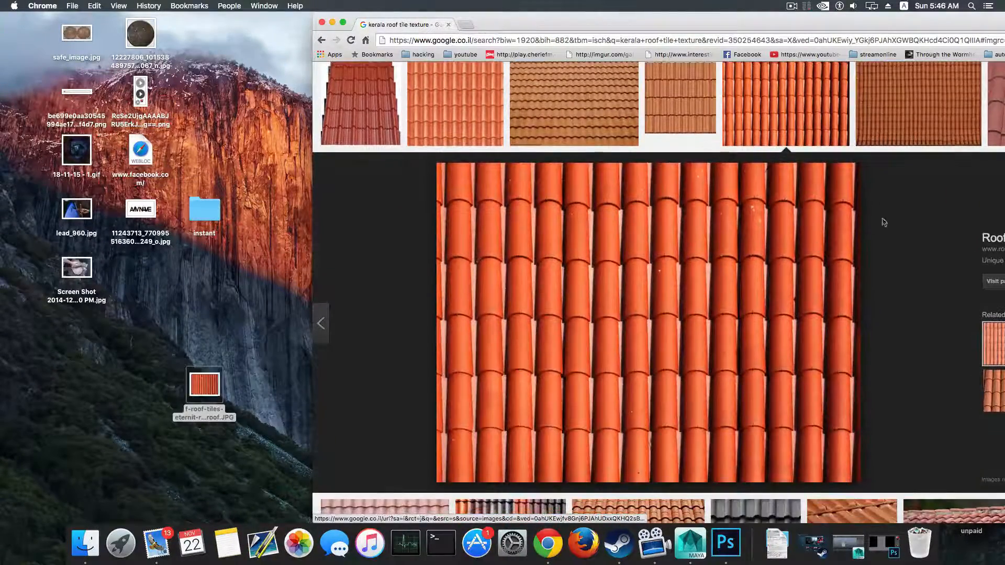
Open the orange roof tile image at full size, save that version to the desktop and return to the image results.
left_click_drag(790, 21, 612, 21)
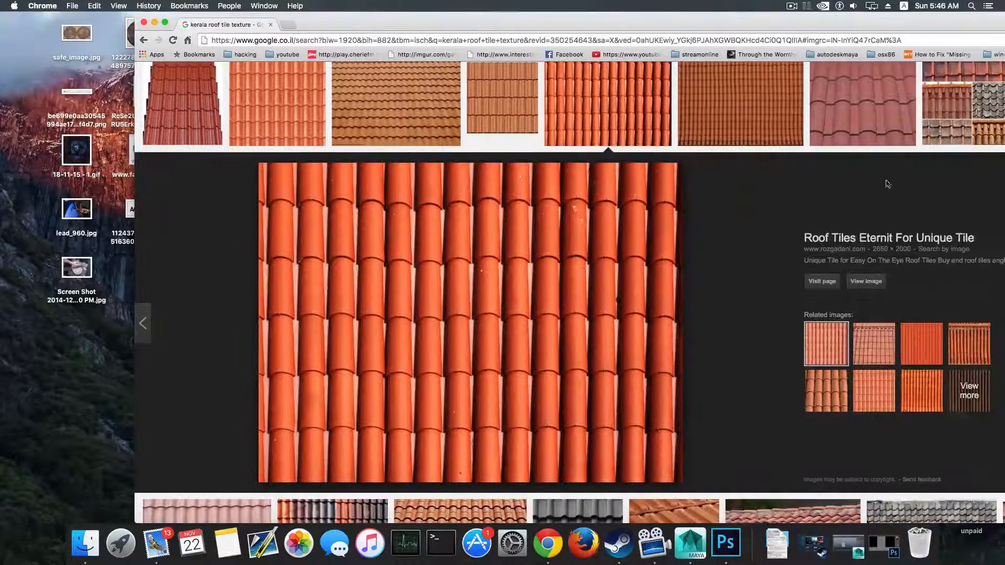
left_click(867, 282)
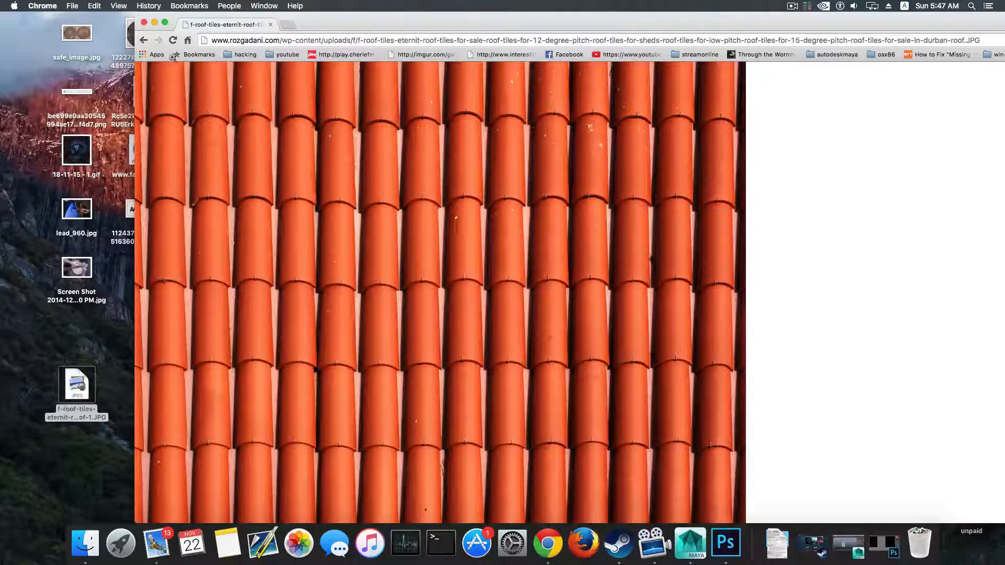
left_click(143, 40)
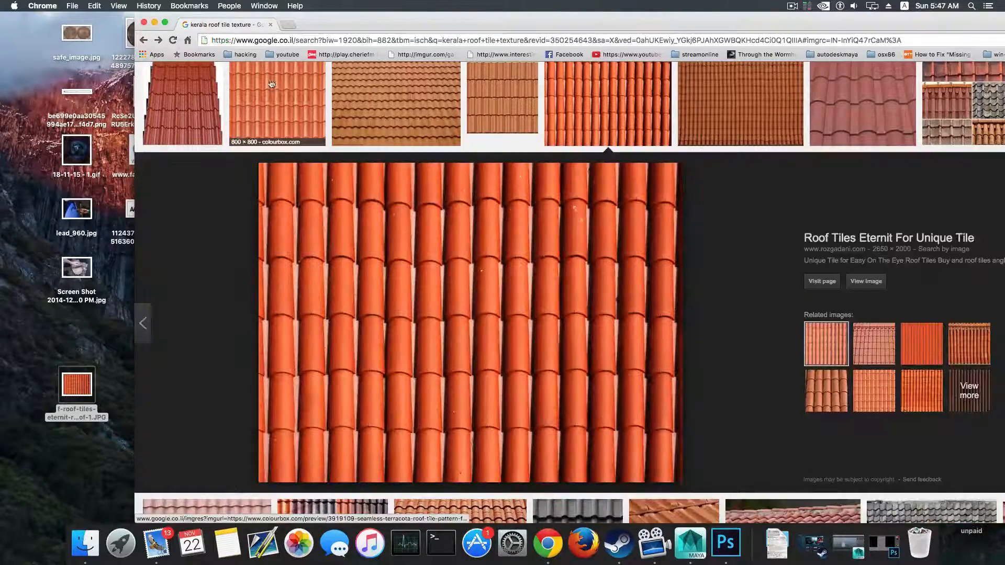
Replace the image search query with "door" and run the search.
scroll(540, 228, "up", 5)
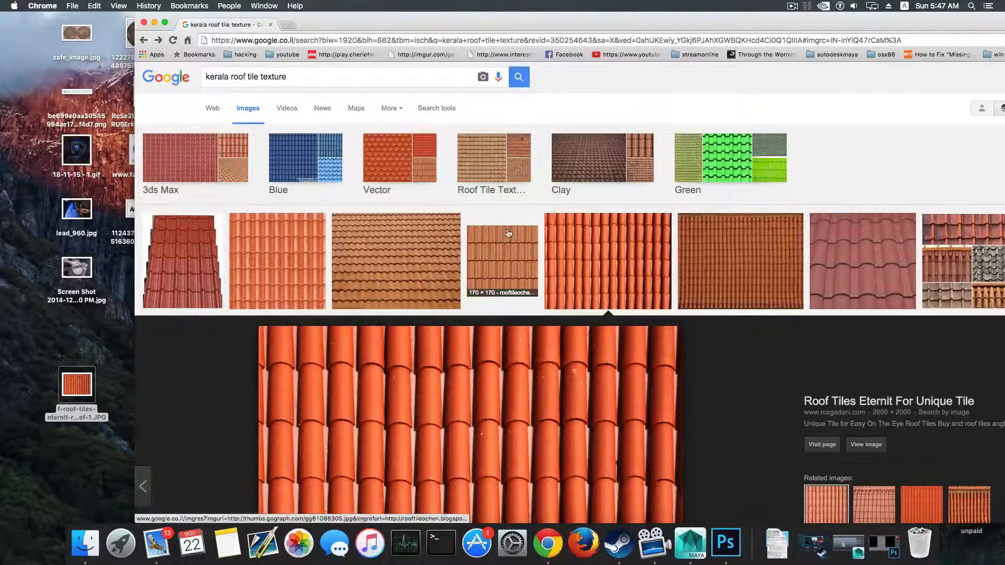
triple_click(352, 77)
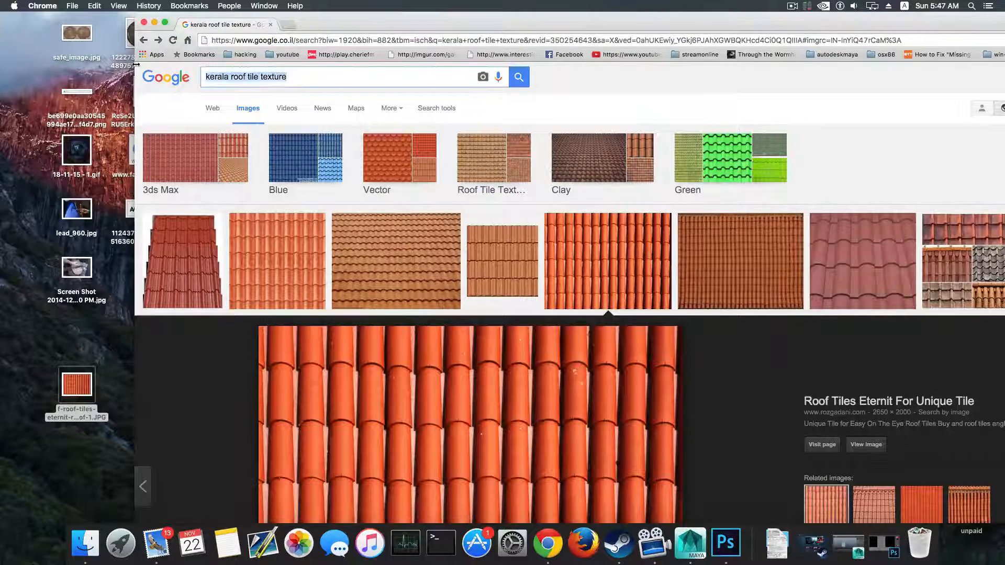
type("door")
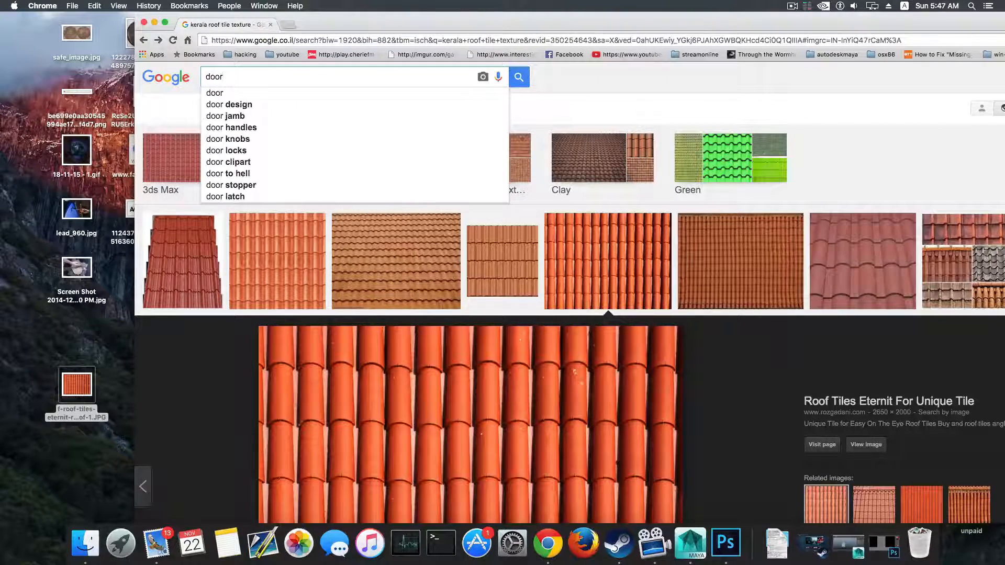
key("Return")
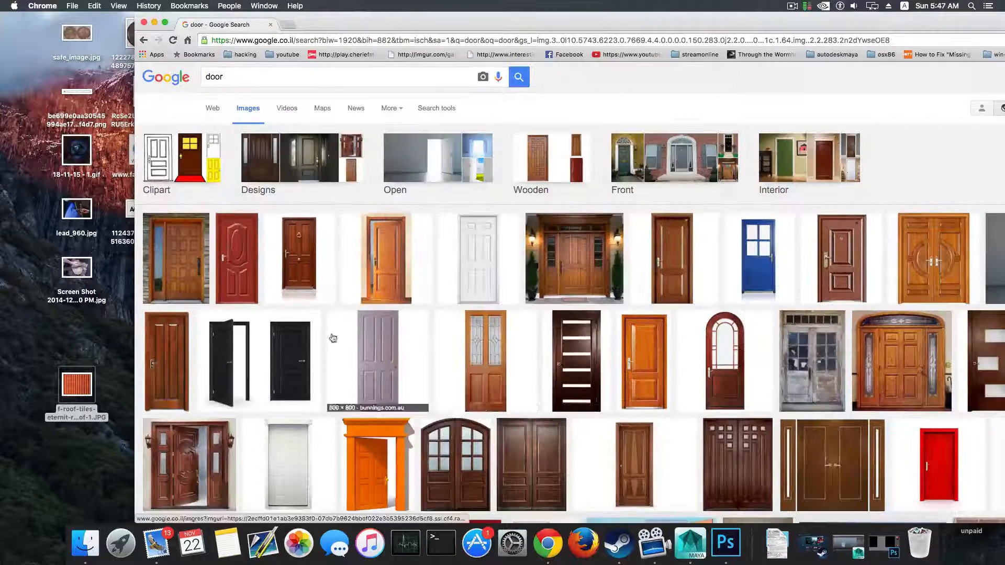
Preview the dark brown Tokio modern door with horizontal glass strips and save its image to the desktop.
left_click(571, 354)
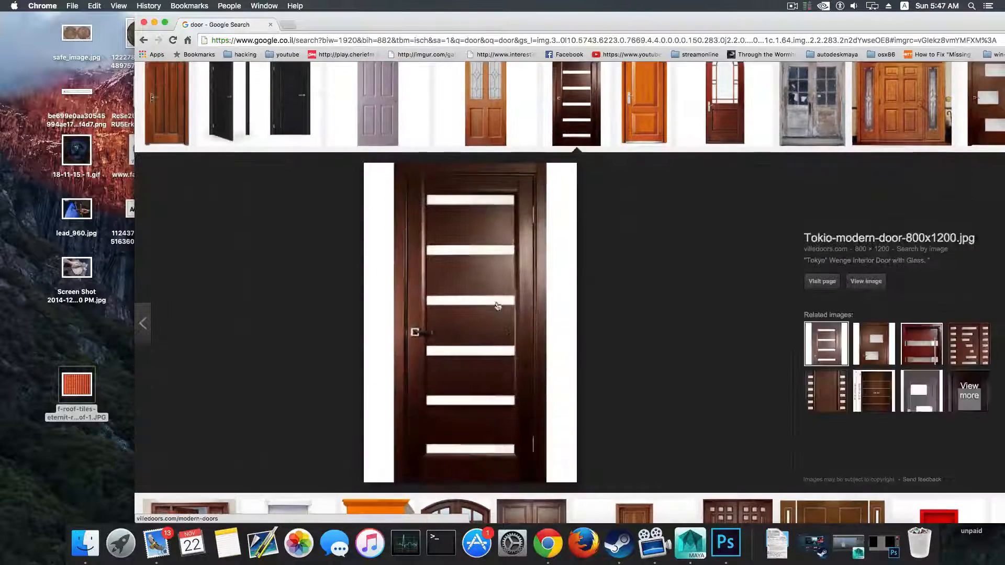
left_click_drag(491, 289, 76, 445)
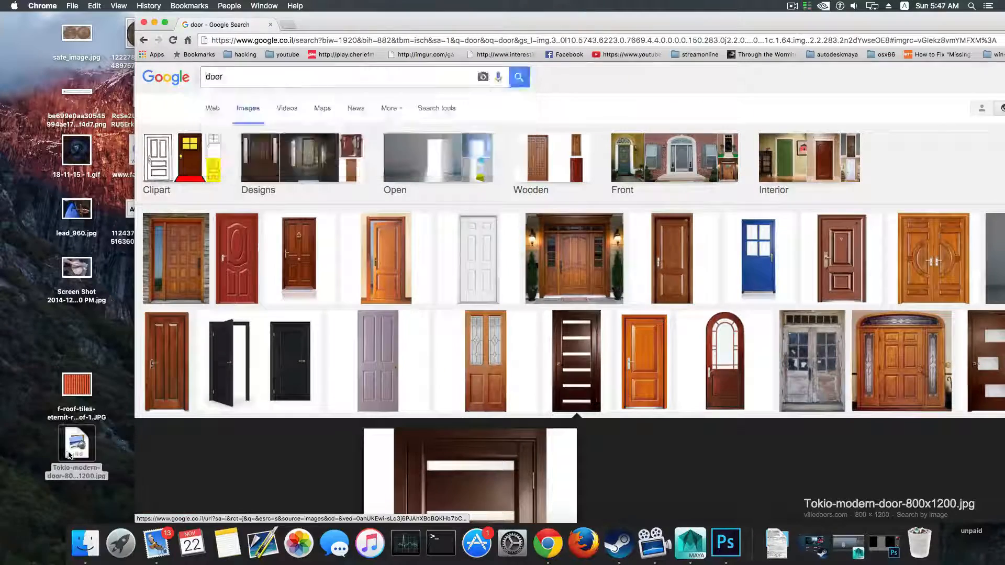
scroll(396, 270, "up", 5)
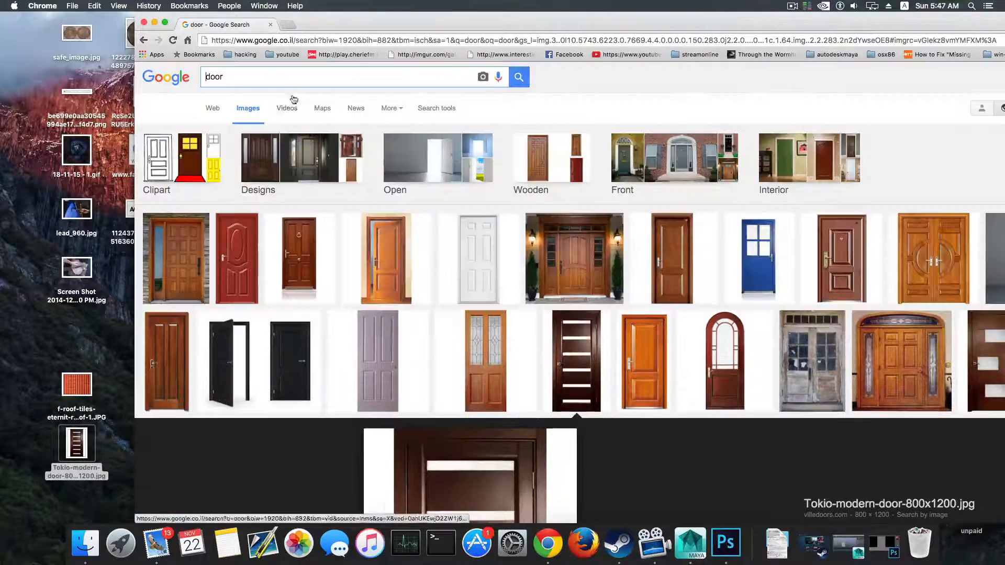
Replace the image search query with "window", run the search and narrow the results to the "Frame" category.
type("window")
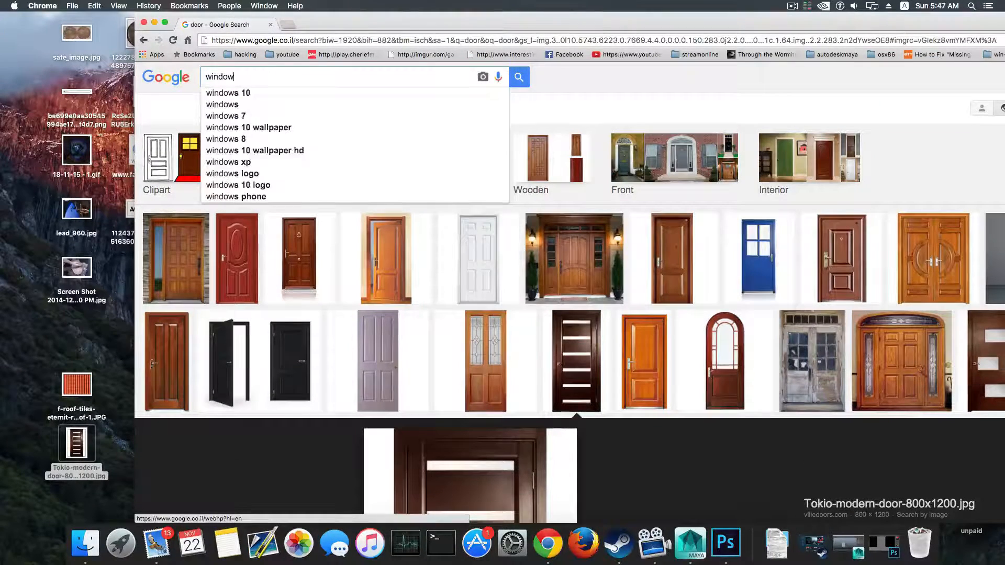
key("Return")
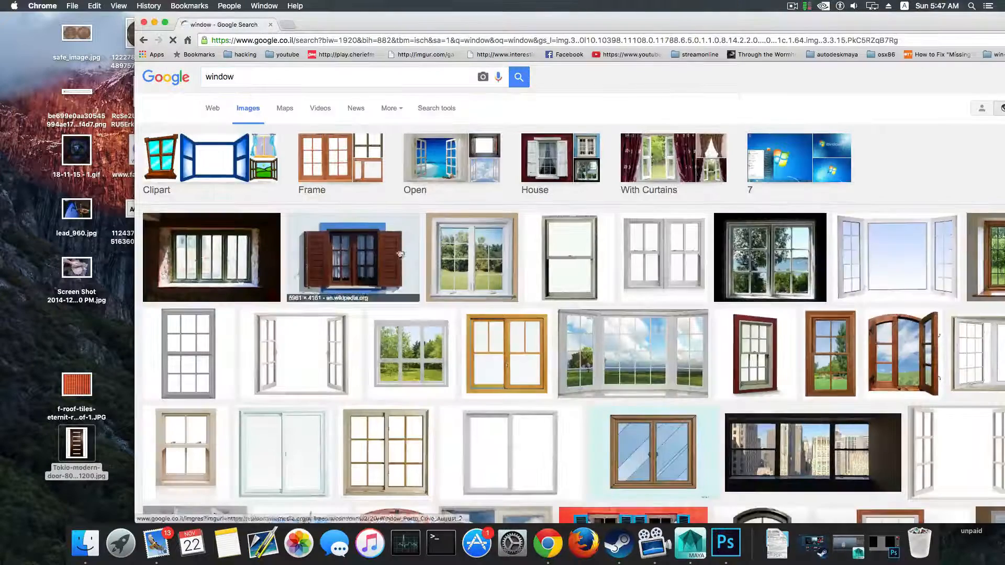
left_click(328, 177)
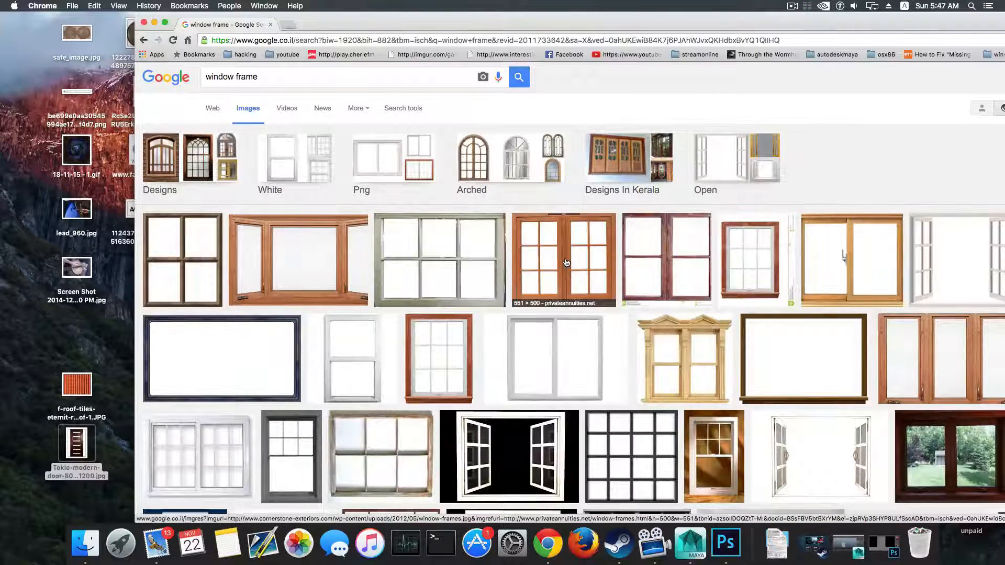
Open the orange-brown wooden double window frame image at full size, save it to the desktop and return to the results.
left_click(566, 262)
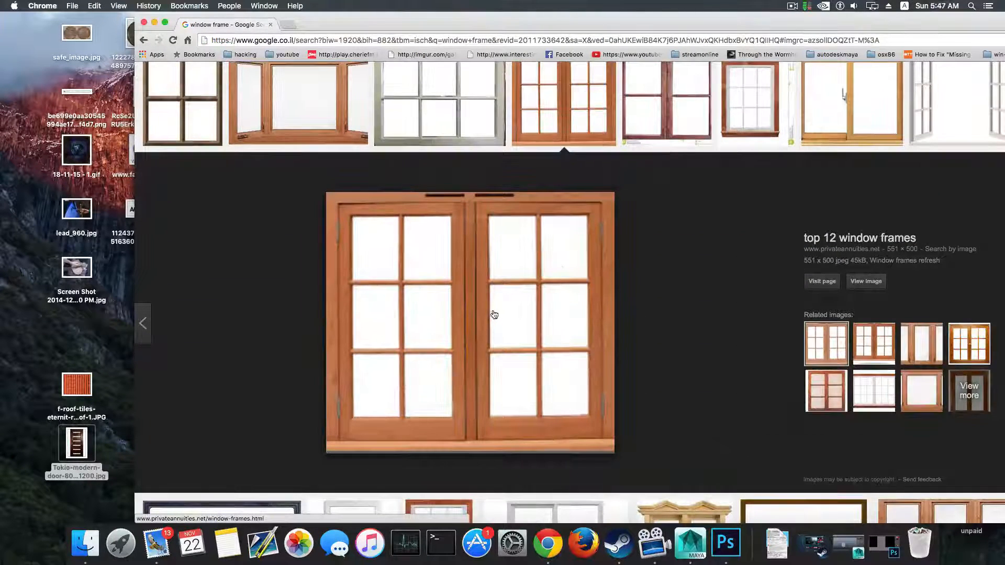
left_click(873, 282)
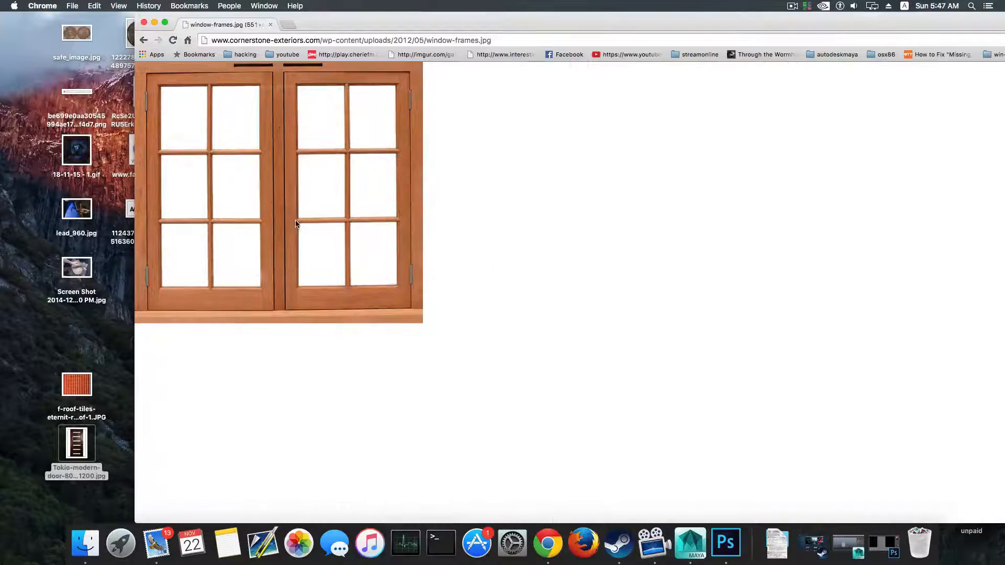
left_click_drag(302, 148, 106, 346)
left_click(144, 40)
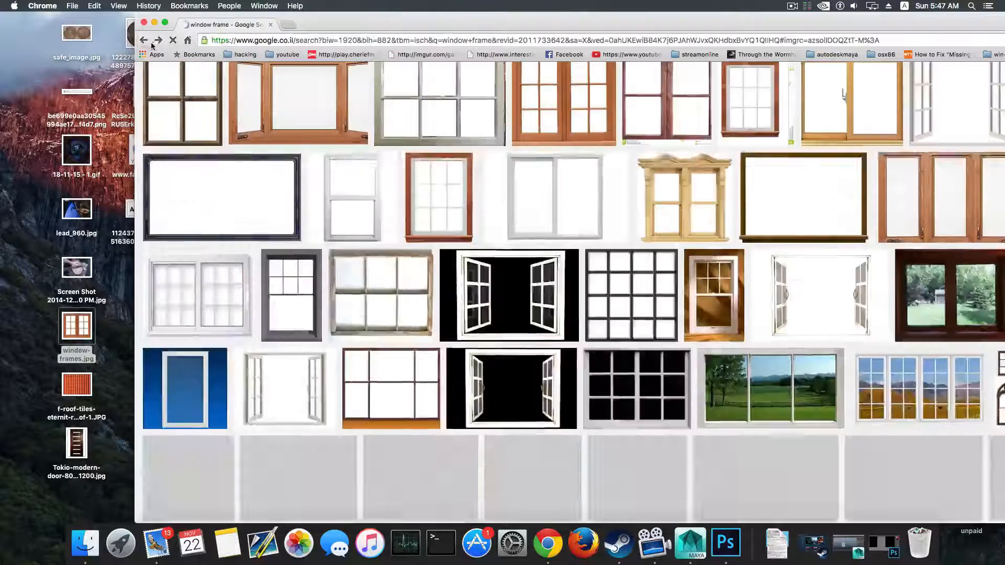
Put the browser away, switch to Photoshop and open the saved orange roof tile image from the desktop in it.
left_click(144, 22)
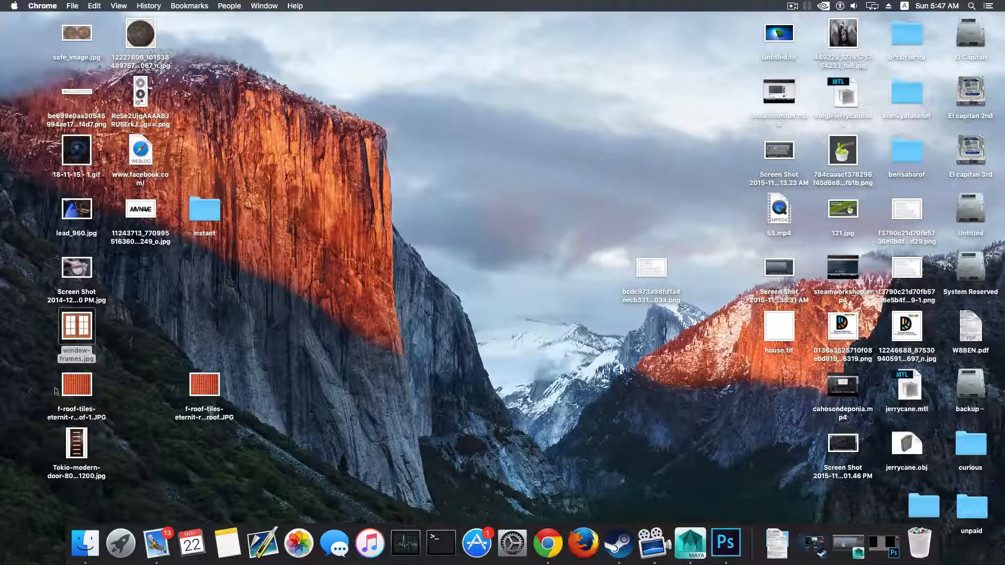
left_click(727, 540)
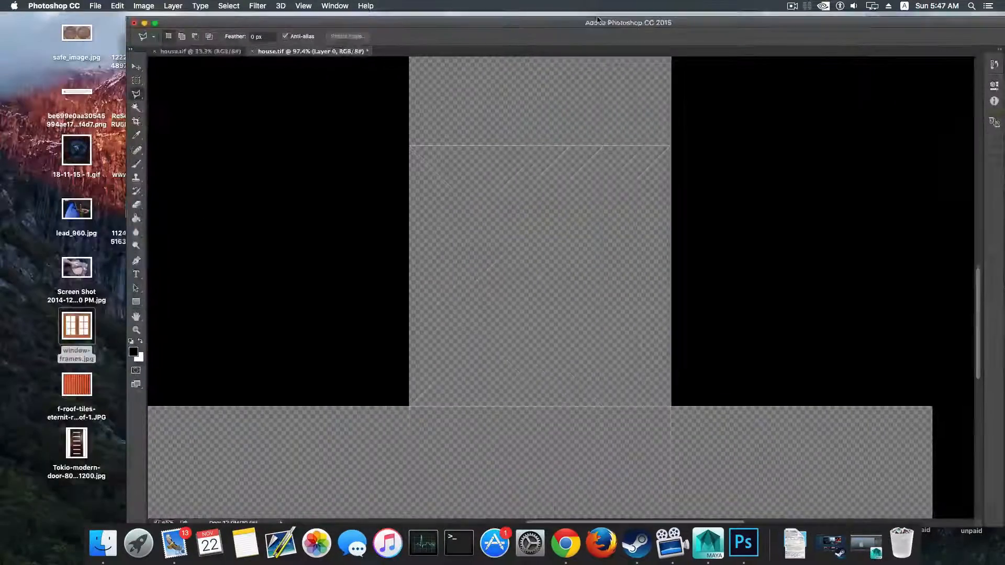
left_click_drag(597, 20, 663, 16)
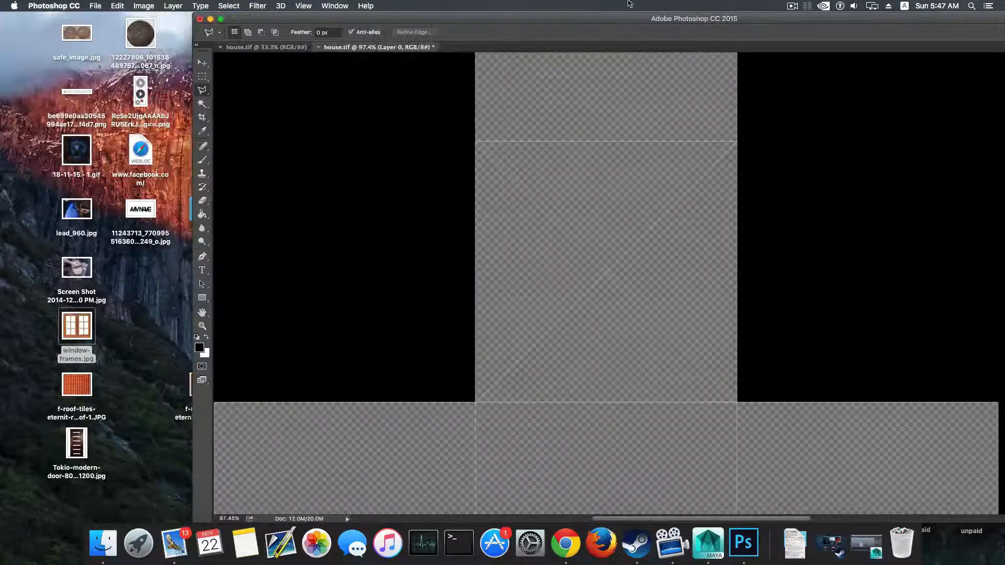
right_click(79, 389)
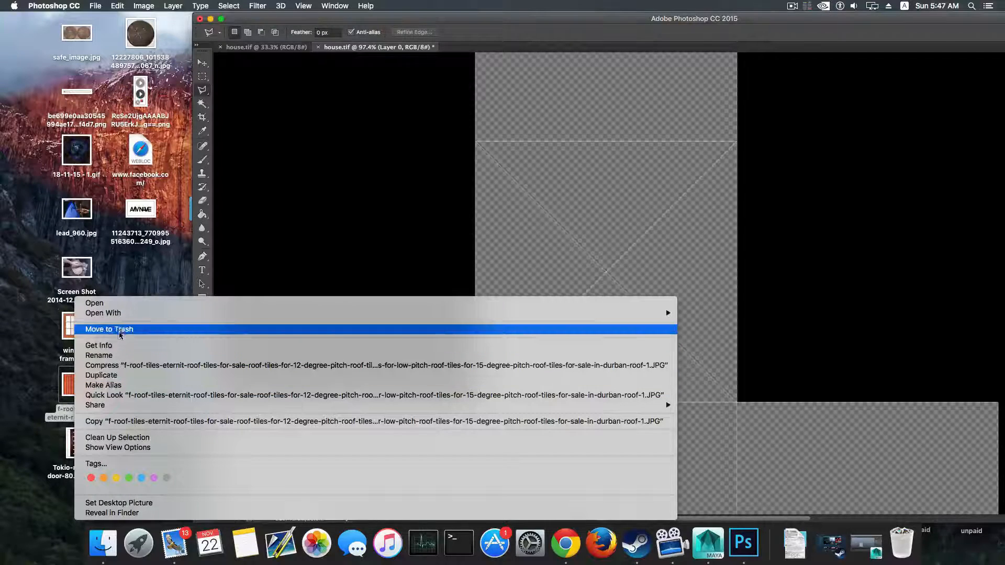
mouse_move(143, 315)
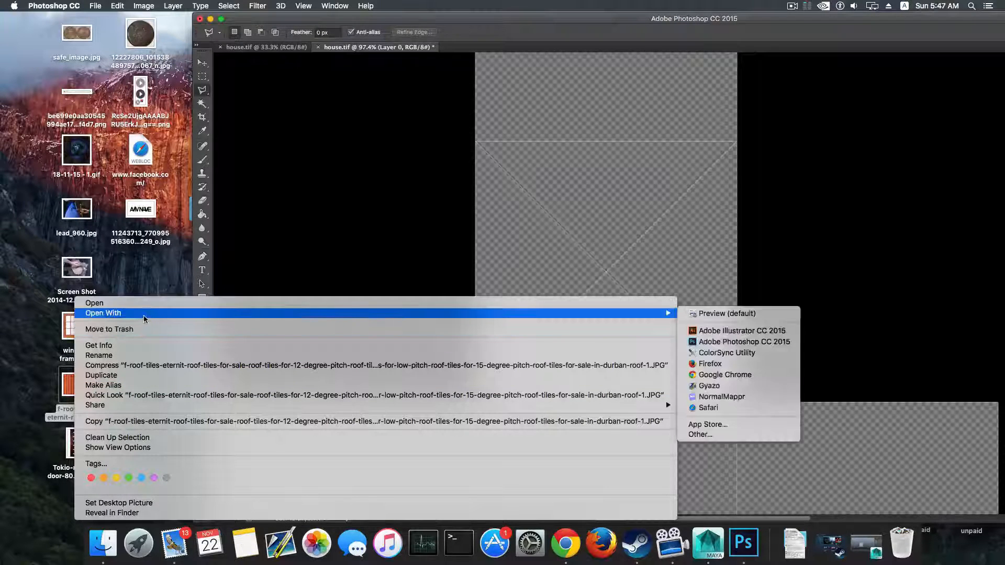
left_click(743, 342)
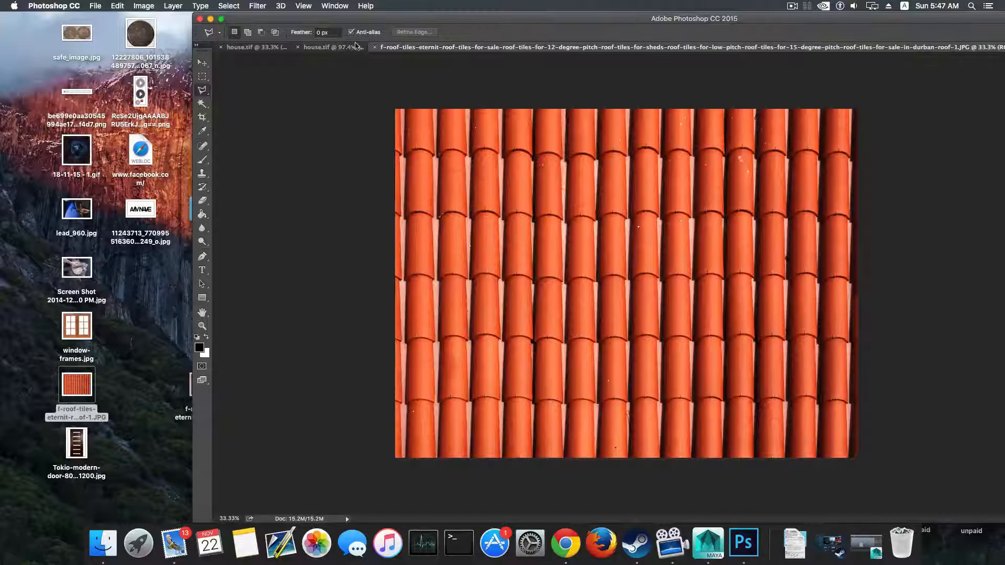
Return to the edited house.tif and select the right-hand triangle of the crossed roof square with the Magic Wand.
left_click(335, 48)
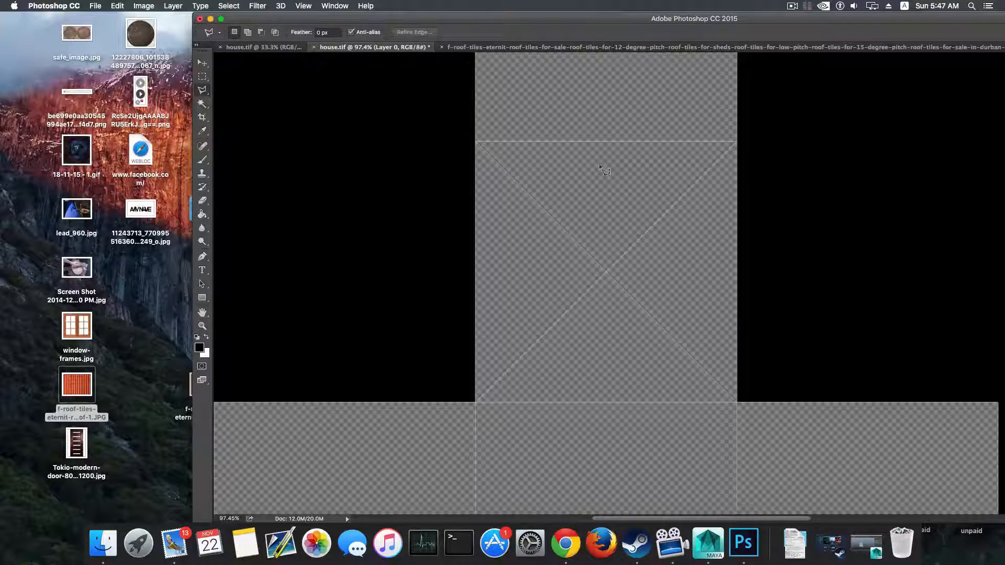
left_click_drag(518, 25, 336, 25)
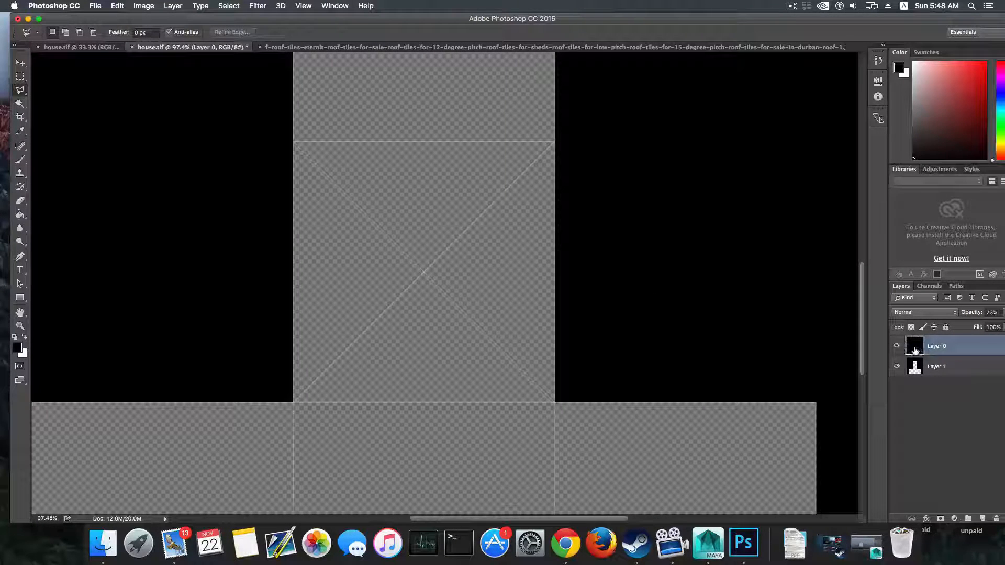
left_click(21, 104)
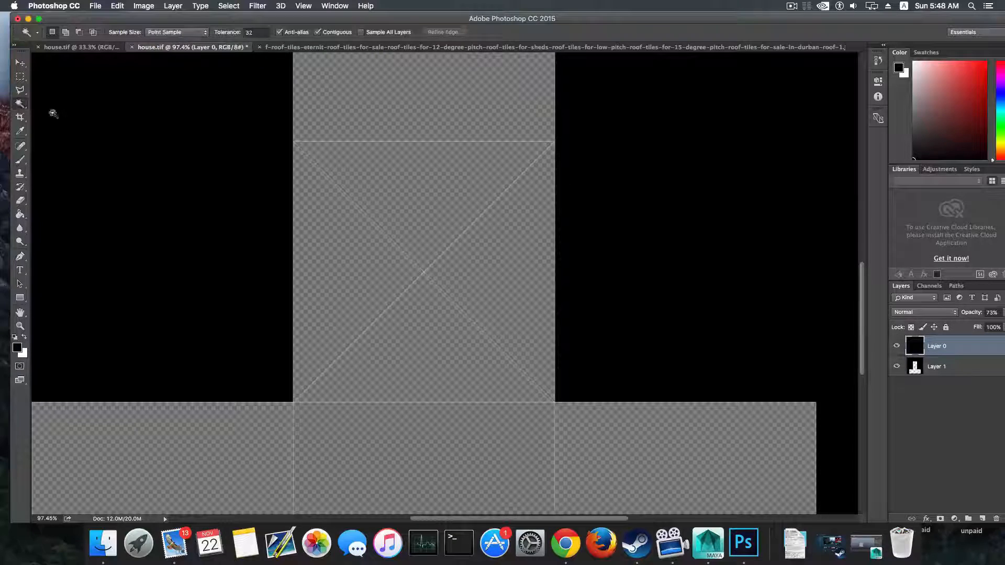
left_click(505, 265)
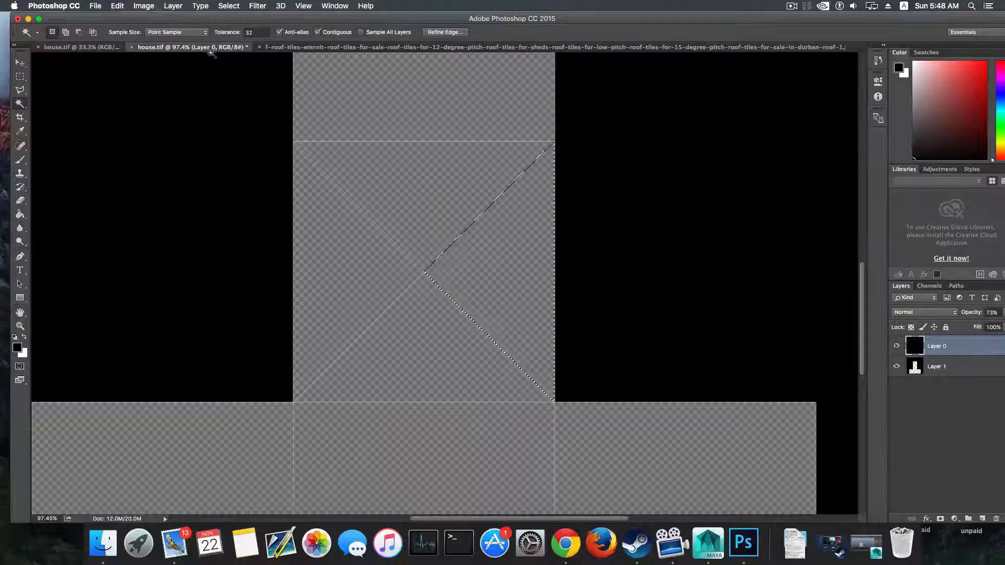
left_click(288, 48)
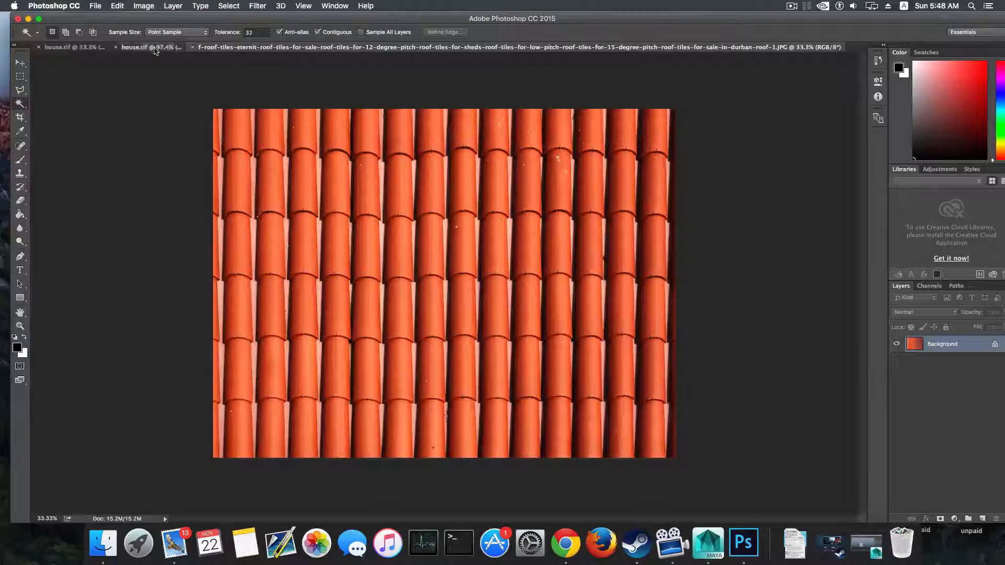
left_click(152, 47)
left_click(491, 253)
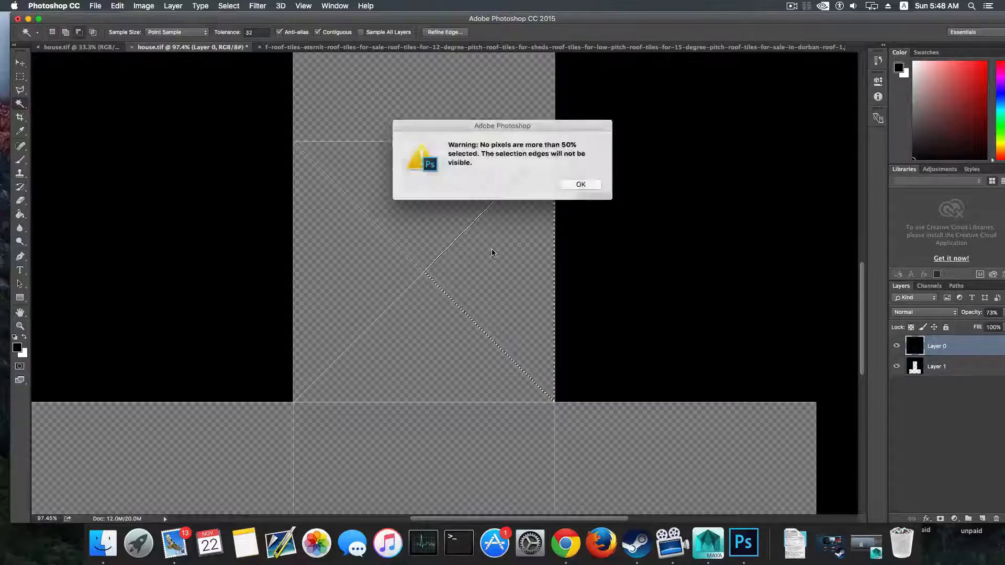
key("Return")
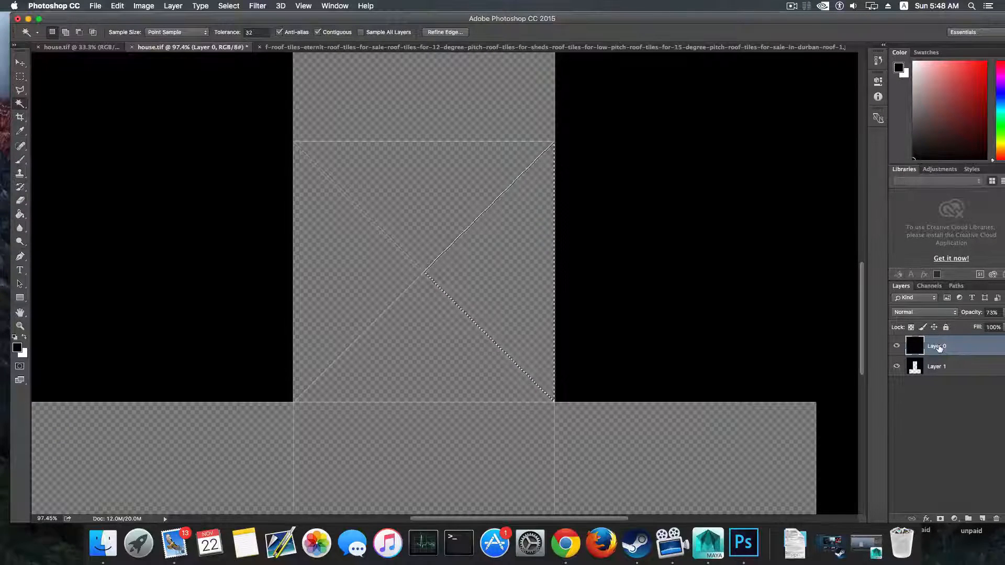
Copy the entire roof tile image and paste it as a new layer into the edited house.tif.
left_click_drag(938, 348, 314, 48)
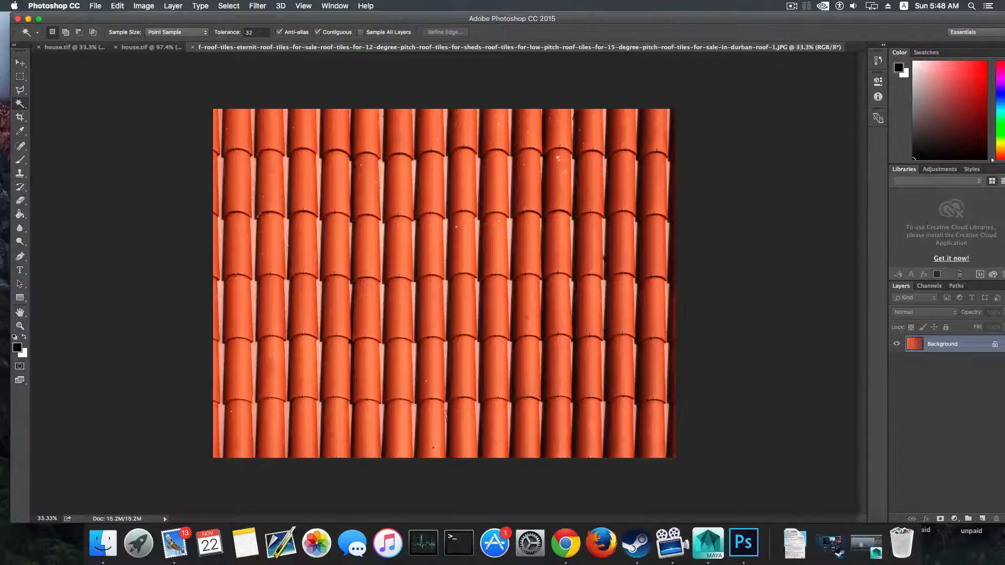
left_click_drag(150, 48, 413, 49)
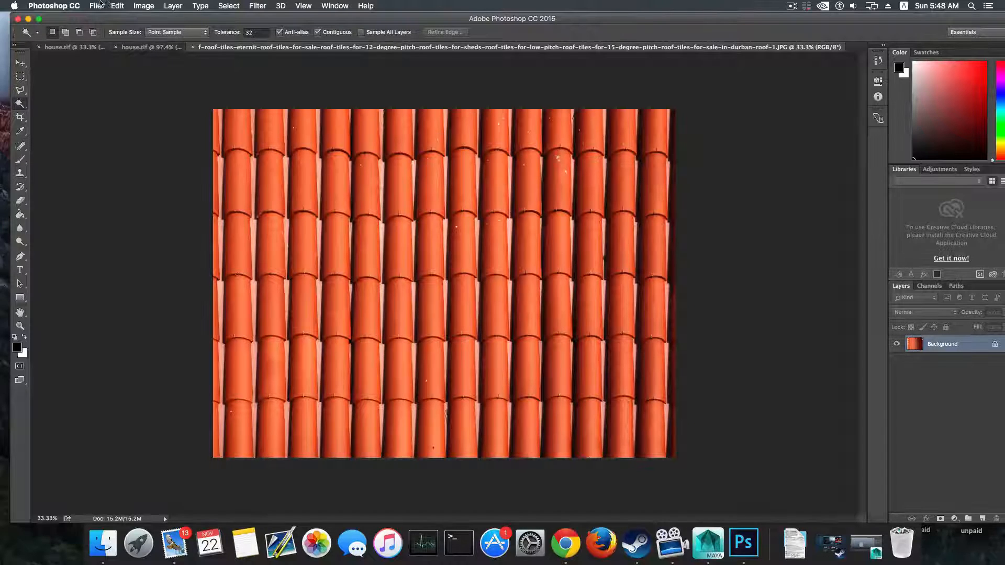
left_click(116, 5)
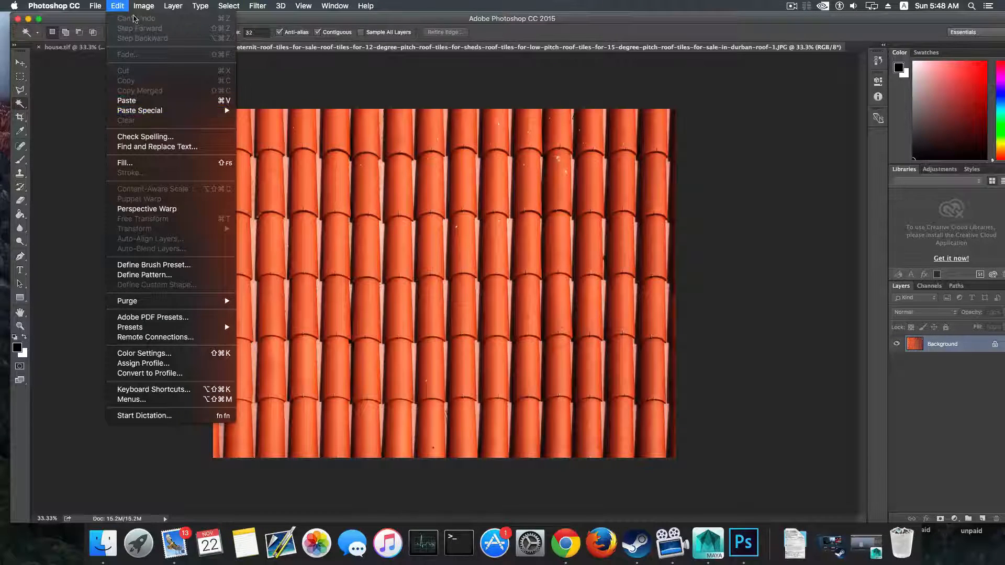
mouse_move(144, 8)
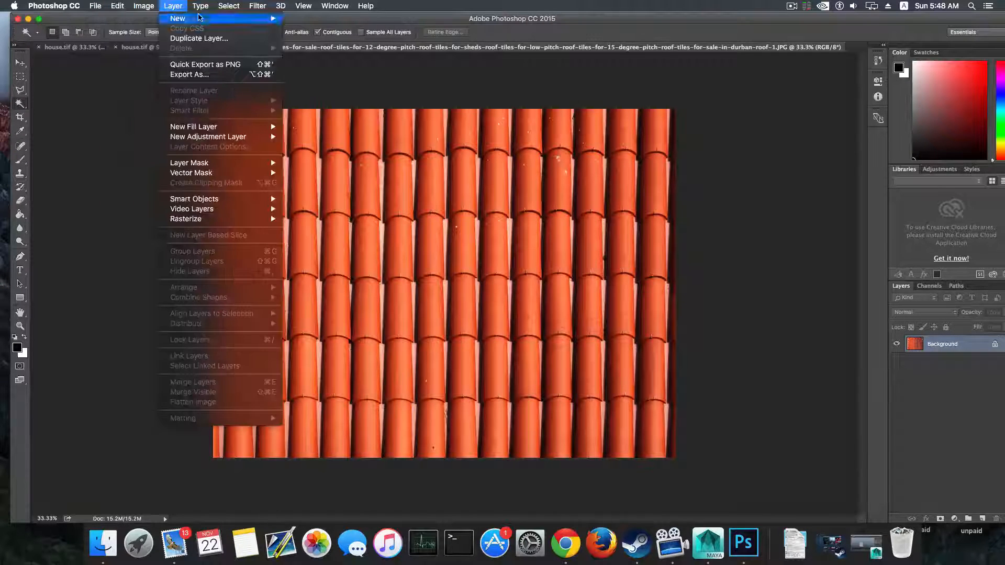
left_click(227, 21)
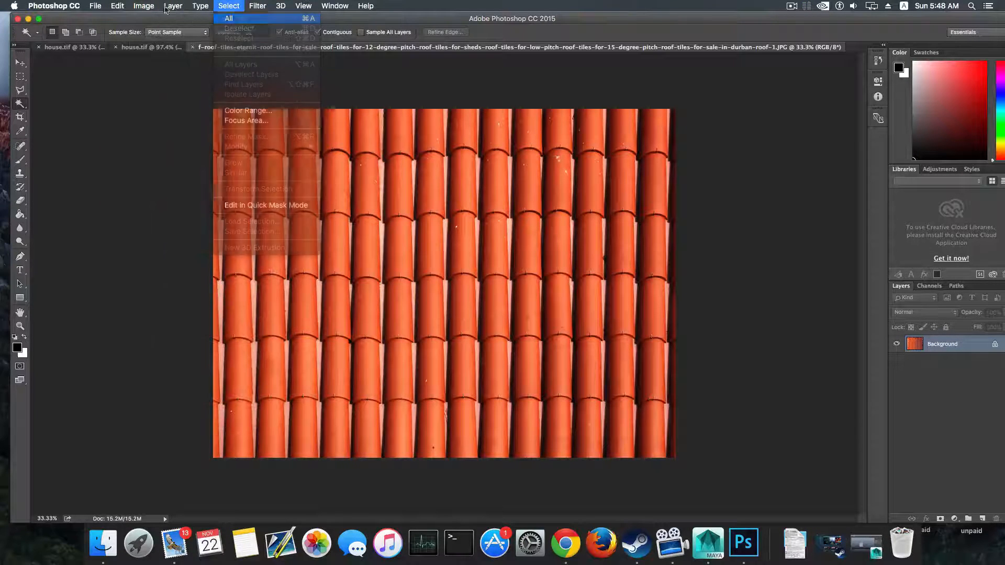
left_click(118, 5)
left_click(141, 80)
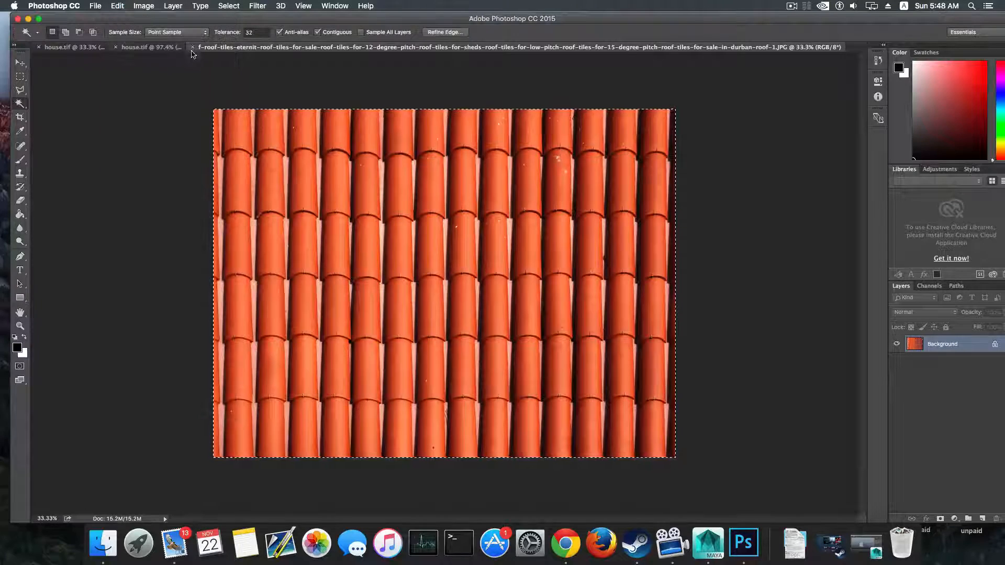
left_click(191, 47)
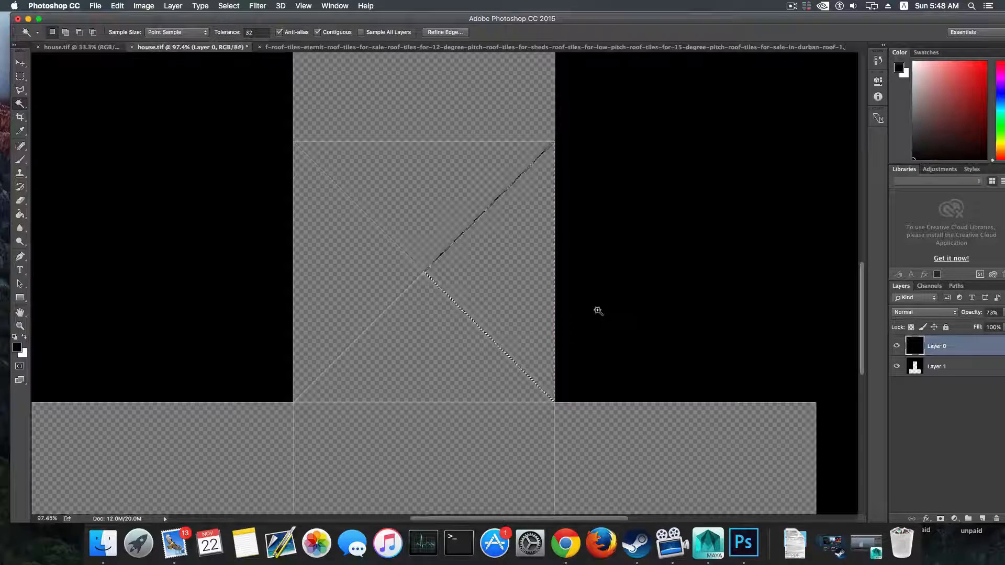
key("super+v")
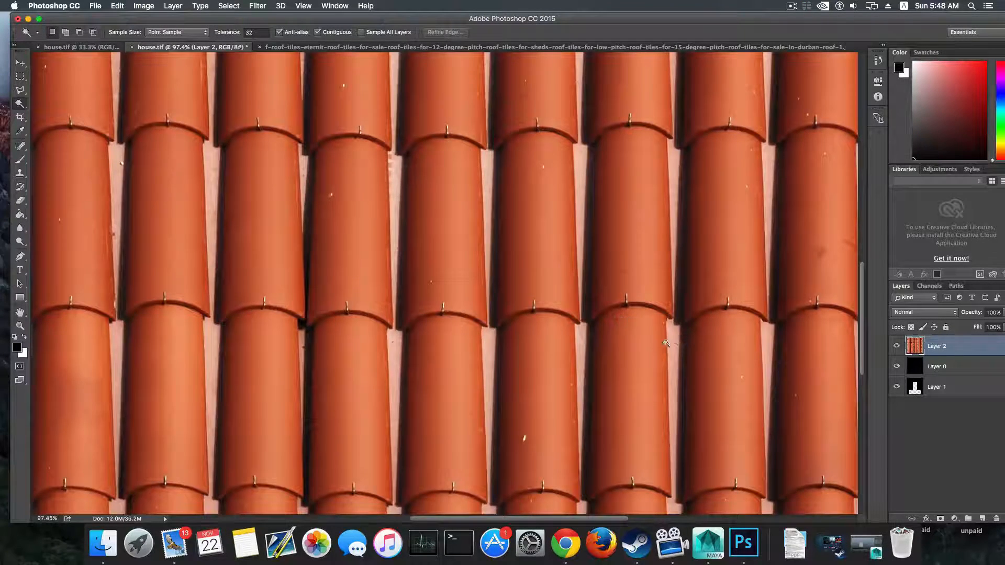
scroll(665, 342, "down", 5, "alt")
key("super+t")
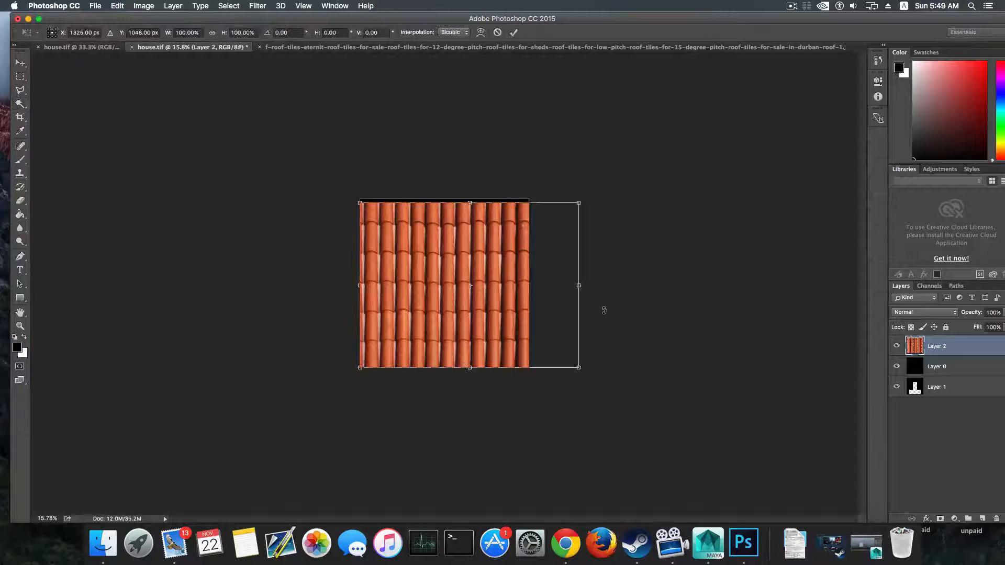
left_click_drag(578, 204, 328, 205, "shift")
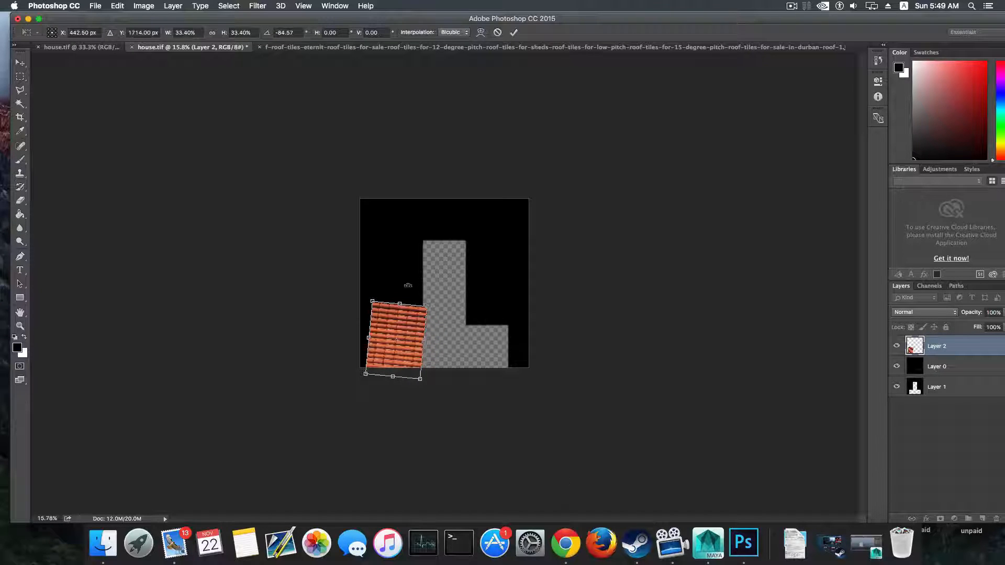
left_click_drag(439, 304, 433, 301)
key("super+z")
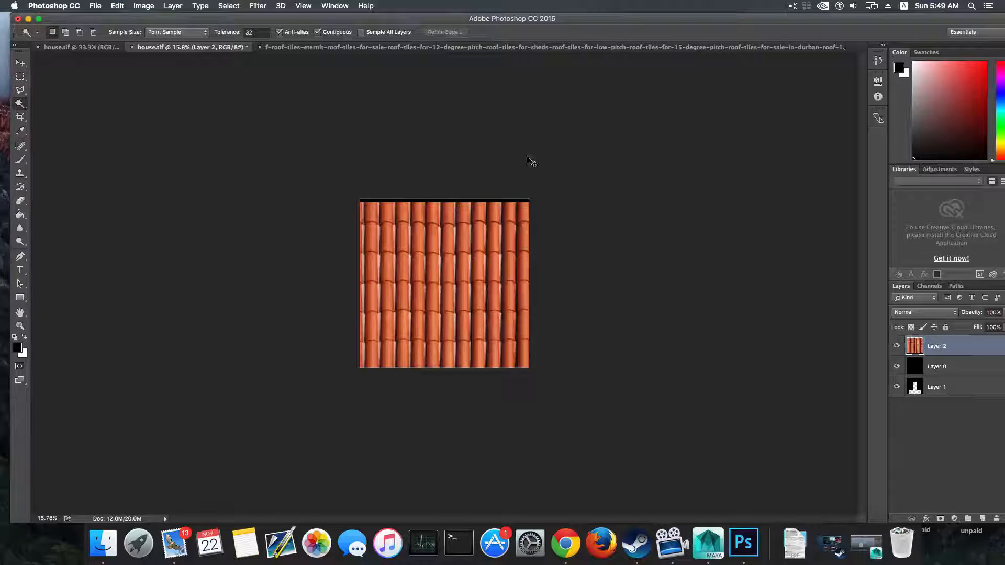
Rotate the pasted roof tile layer 90° counterclockwise so the tiles run horizontally, and scale it to 40%.
key("super+t")
left_click_drag(598, 202, 343, 137)
left_click(514, 33)
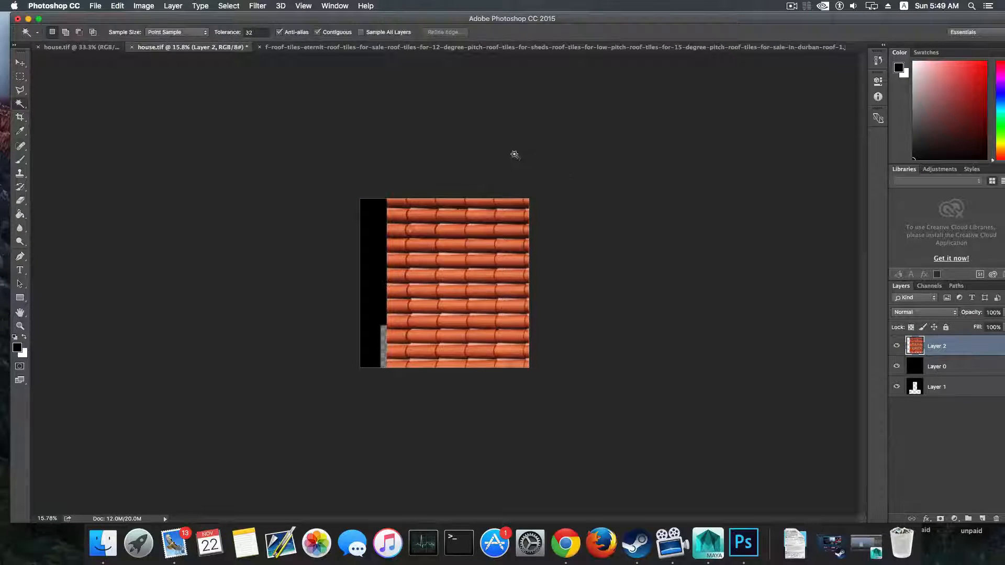
key("super+t")
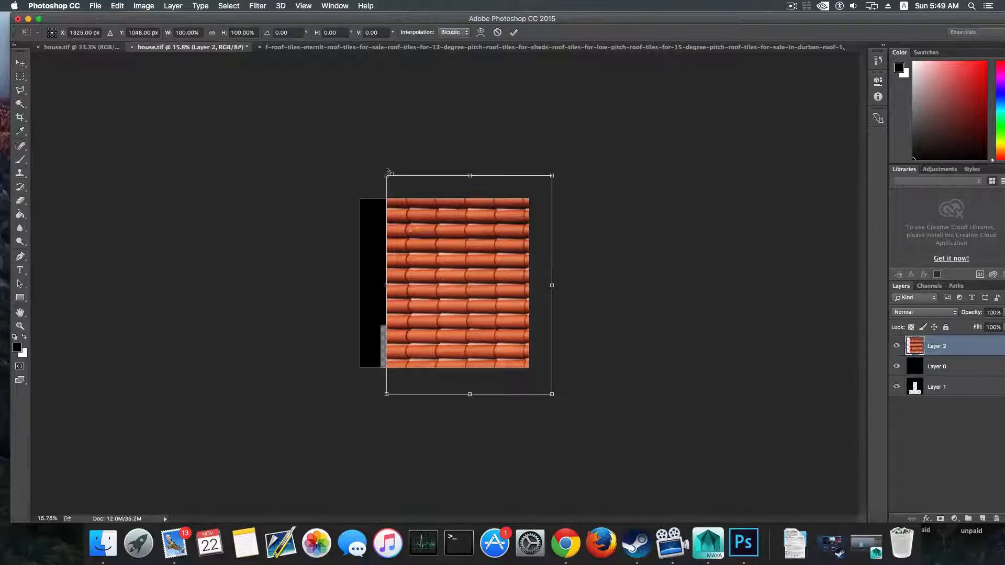
left_click_drag(387, 174, 486, 308)
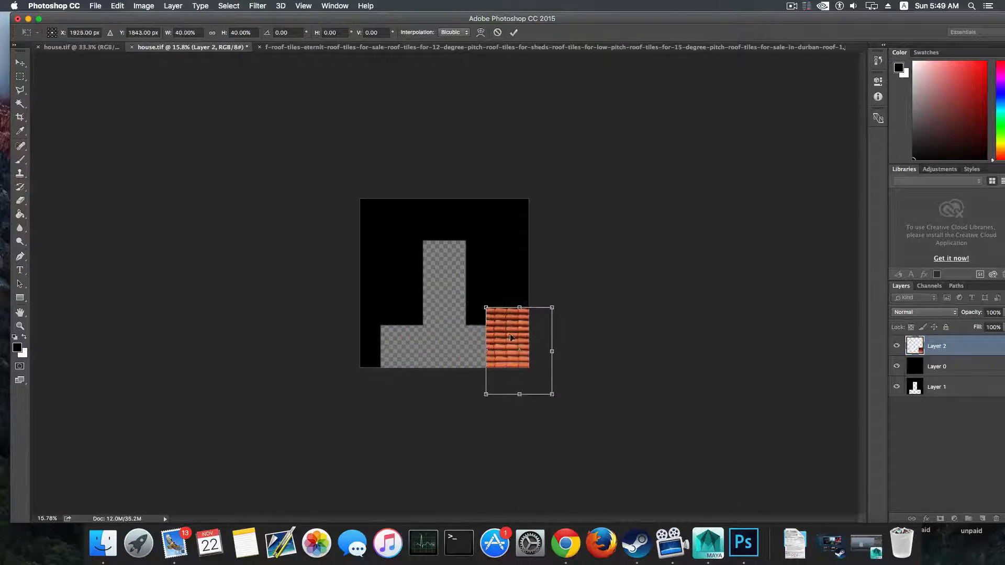
Position the roof tiles over the crossed roof square, apply the transform and place the tile layer directly beneath Layer 0.
left_click_drag(508, 340, 440, 291)
scroll(443, 294, "up", 5, "alt")
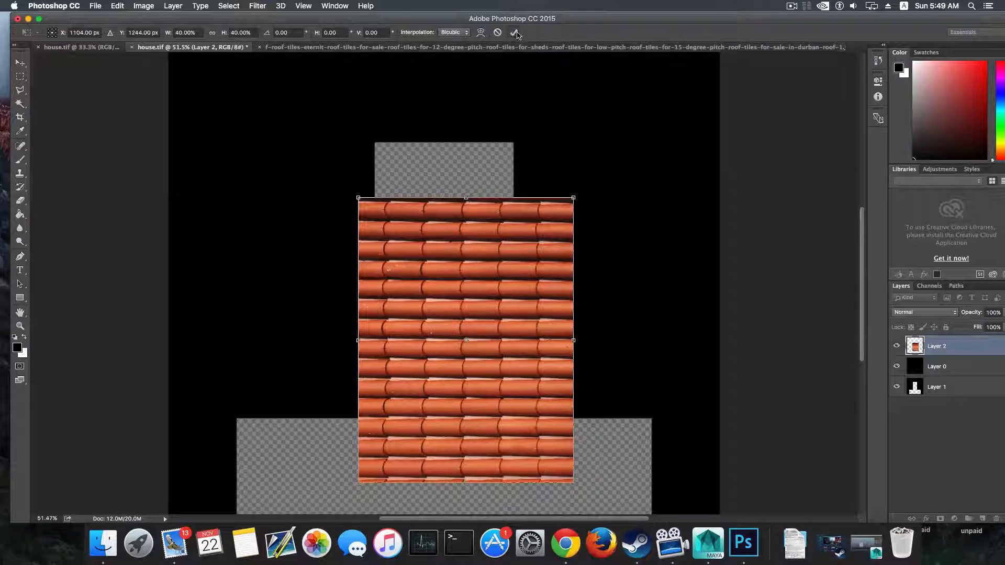
key("Return")
key("w")
left_click_drag(939, 366, 948, 376)
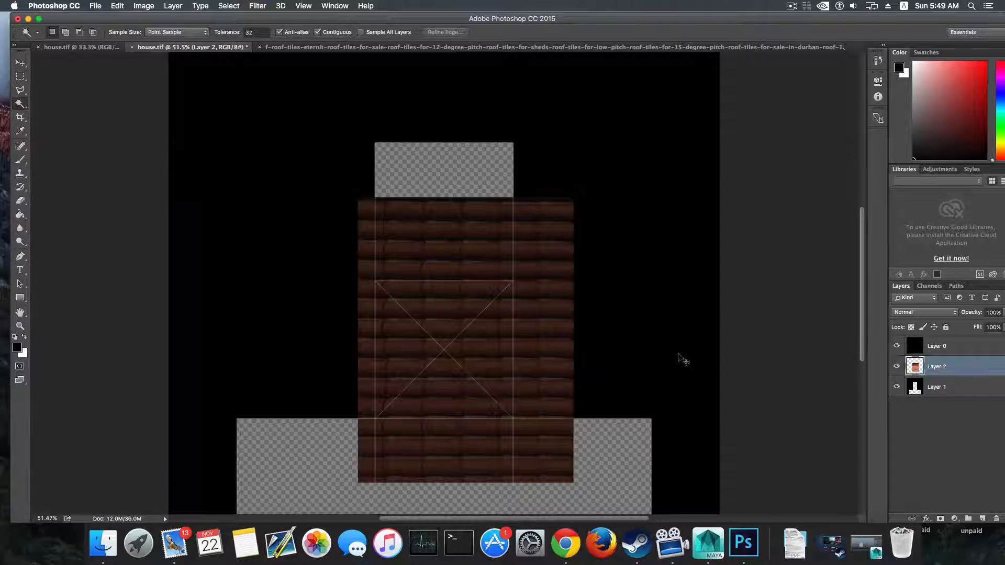
Scale the roof tile layer down to about 72.6% in width and height over the crossed roof square and apply the transform.
key("super+t")
left_click_drag(573, 197, 532, 287)
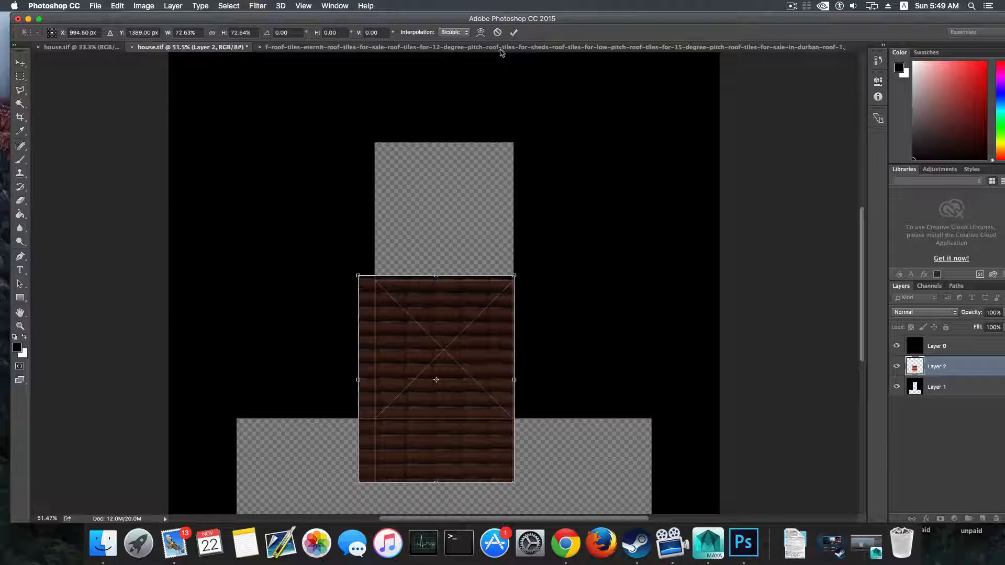
left_click(513, 32)
key("w")
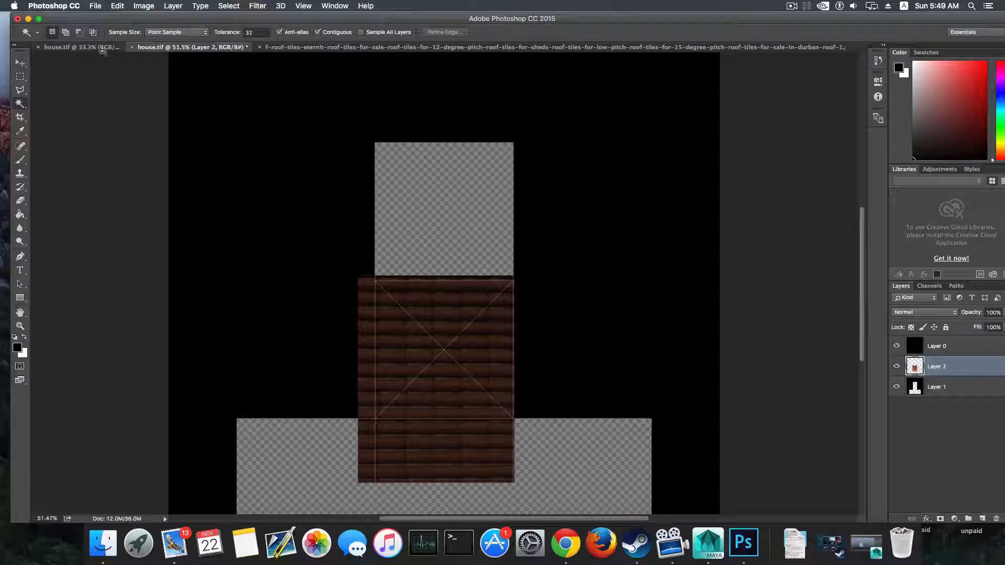
Select the right-hand triangle of the crossed square using Layer 0 and copy that area of the tiles from Layer 2 into a new layer.
left_click(473, 348)
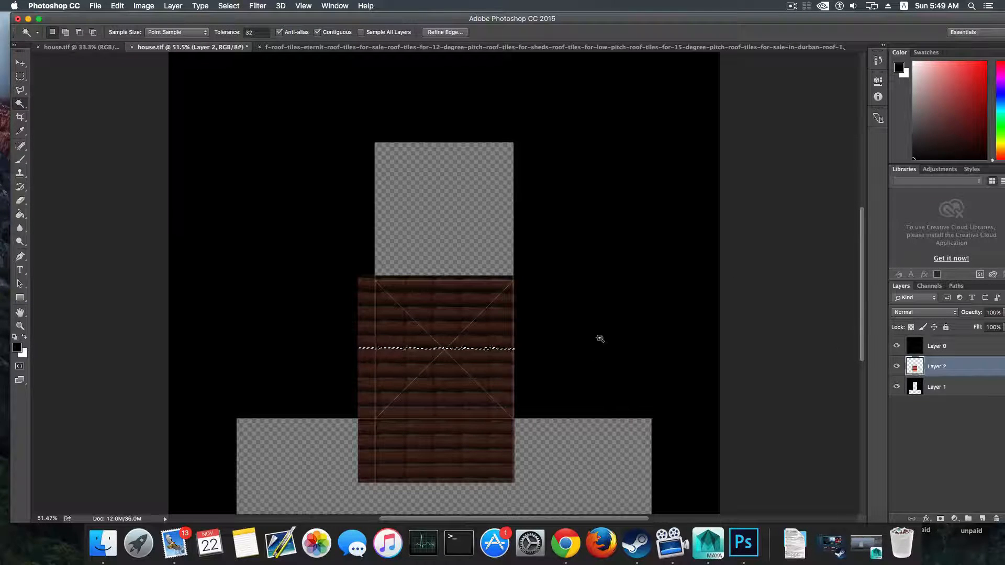
key("super+d")
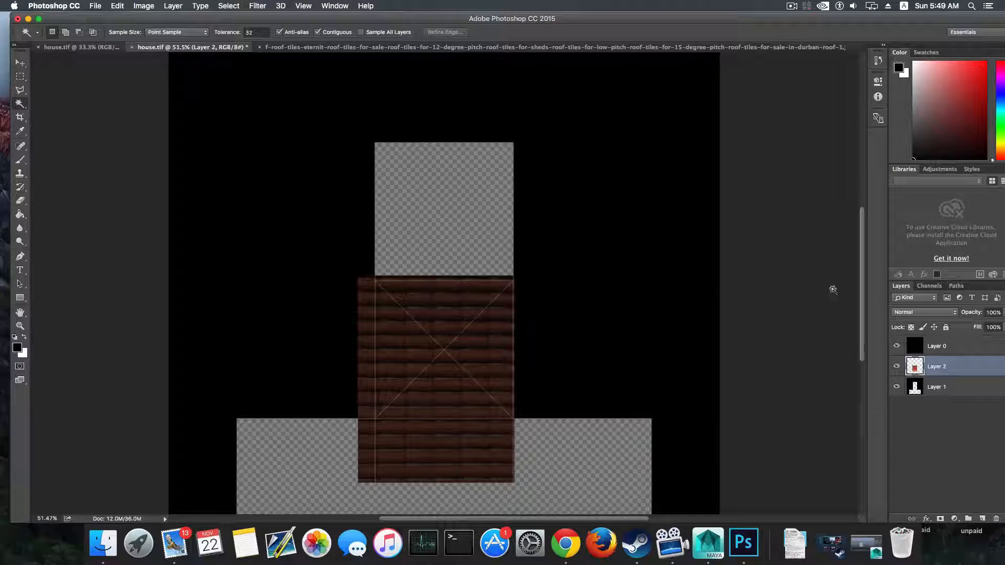
left_click(939, 342)
left_click(480, 342)
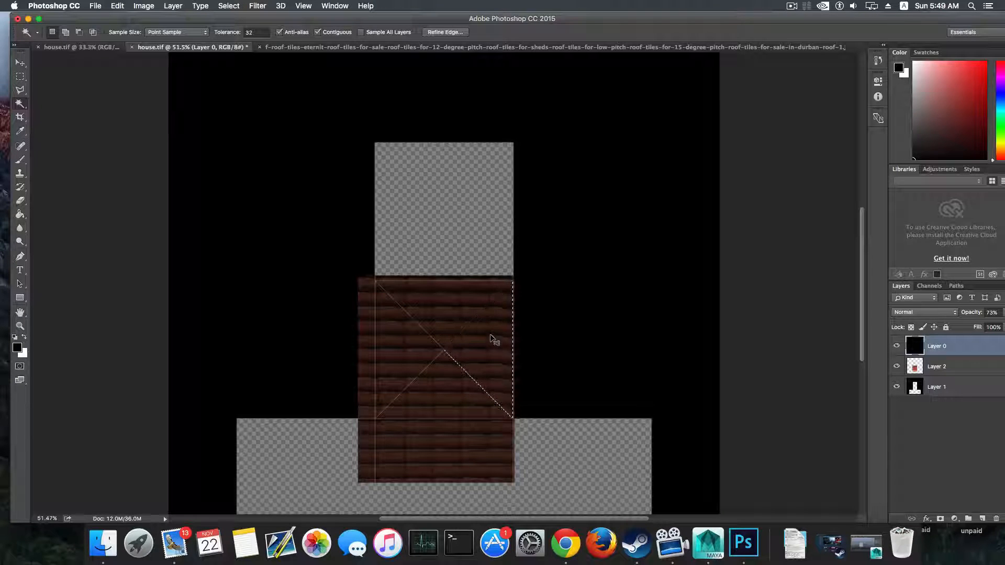
left_click(937, 371)
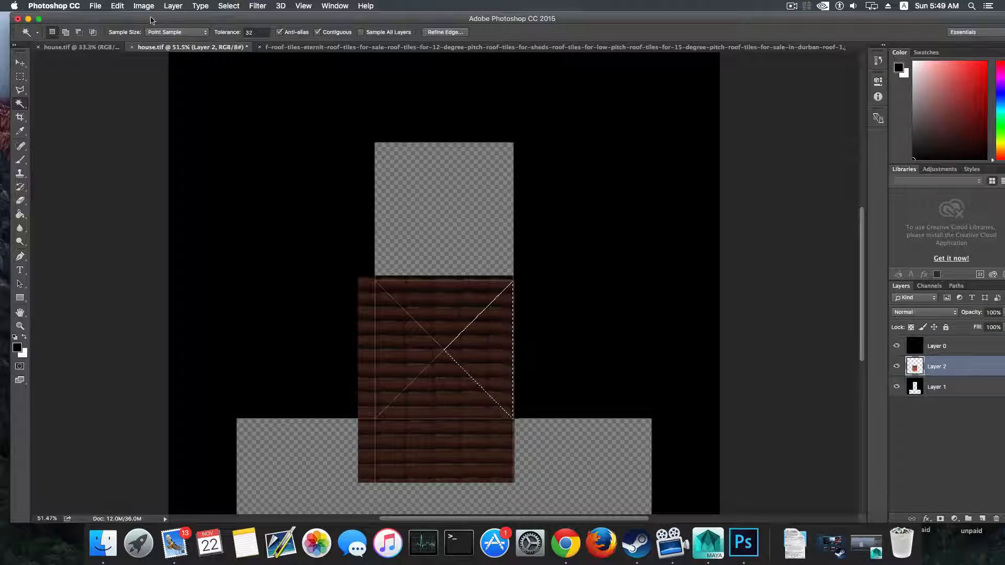
left_click(118, 6)
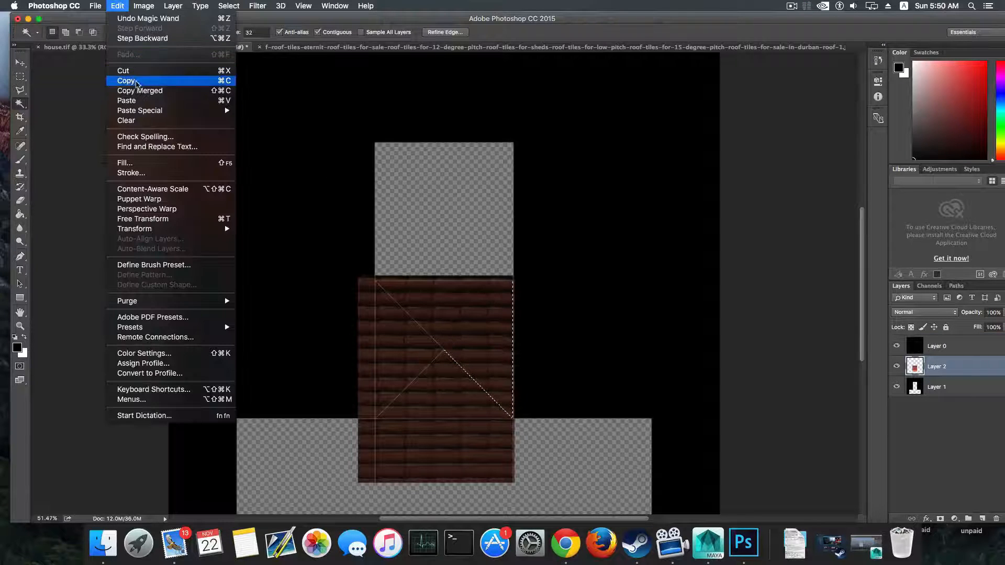
left_click(136, 81)
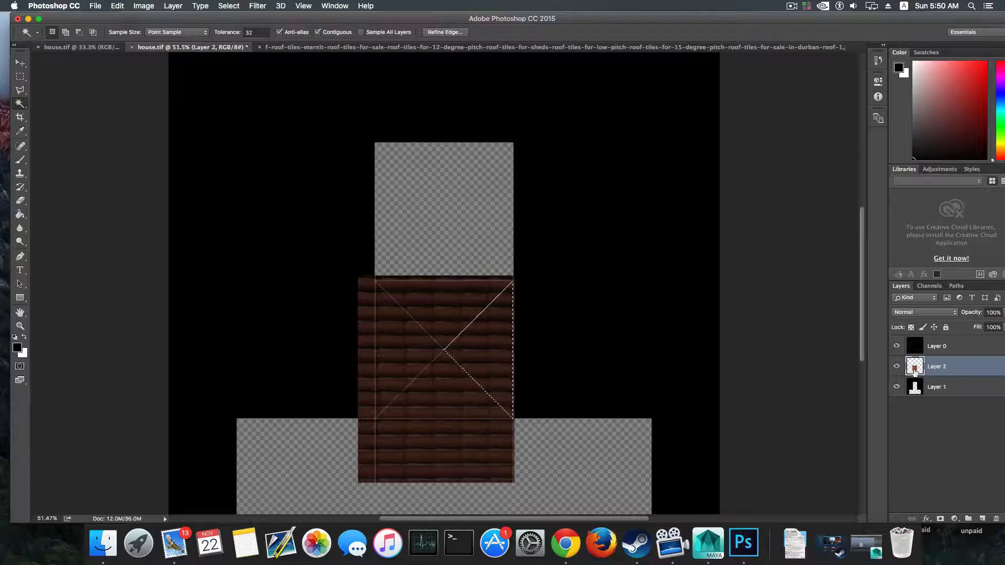
key("super+j")
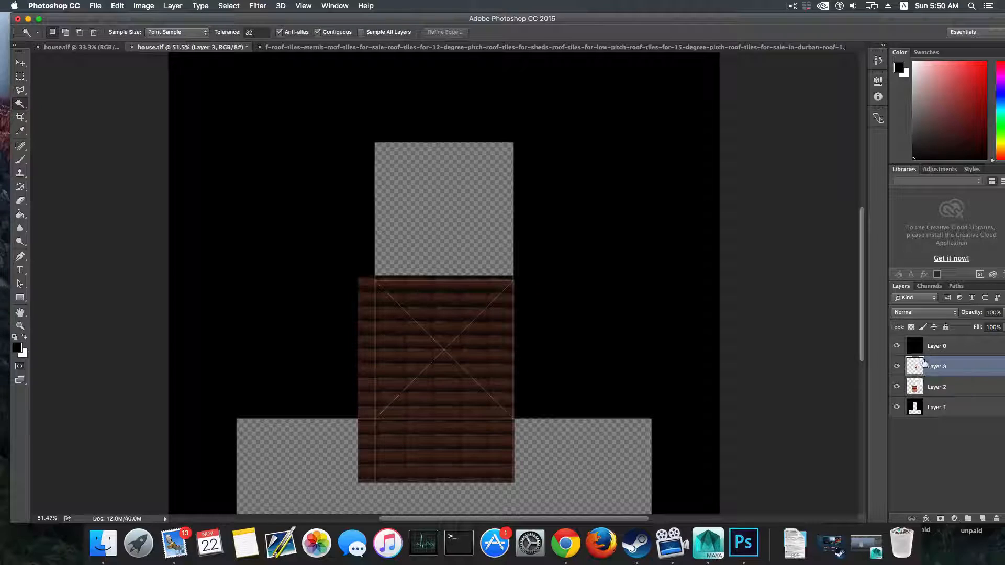
left_click(896, 387)
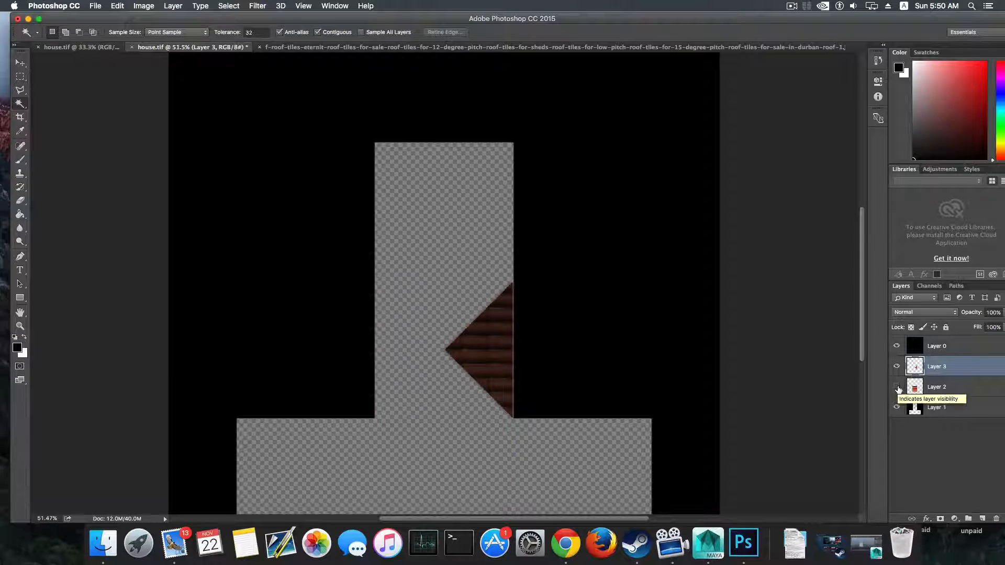
left_click(896, 387)
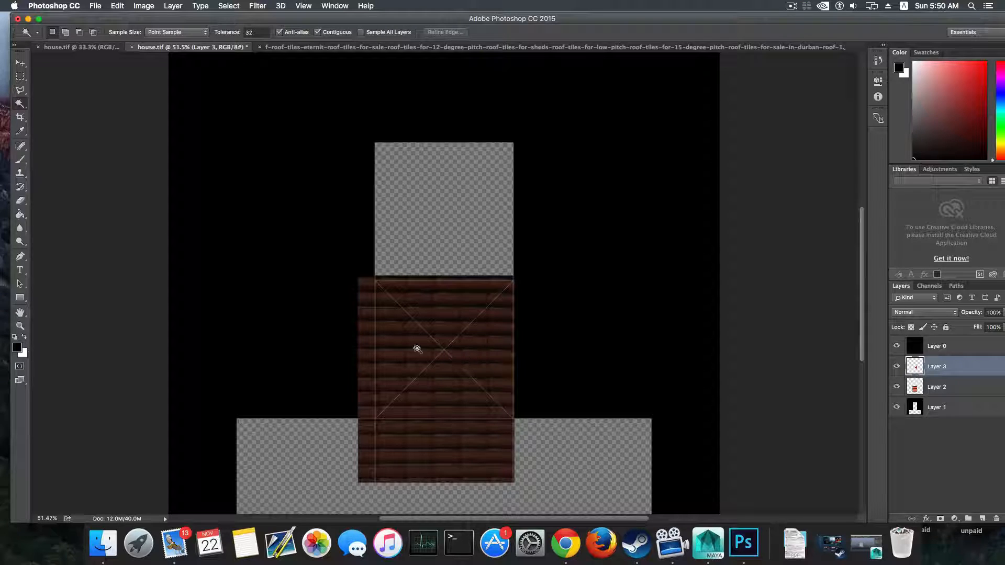
Select the left-hand triangle of the crossed square using Layer 0 and copy that area of the tiles from Layer 2 into another layer.
left_click(936, 347)
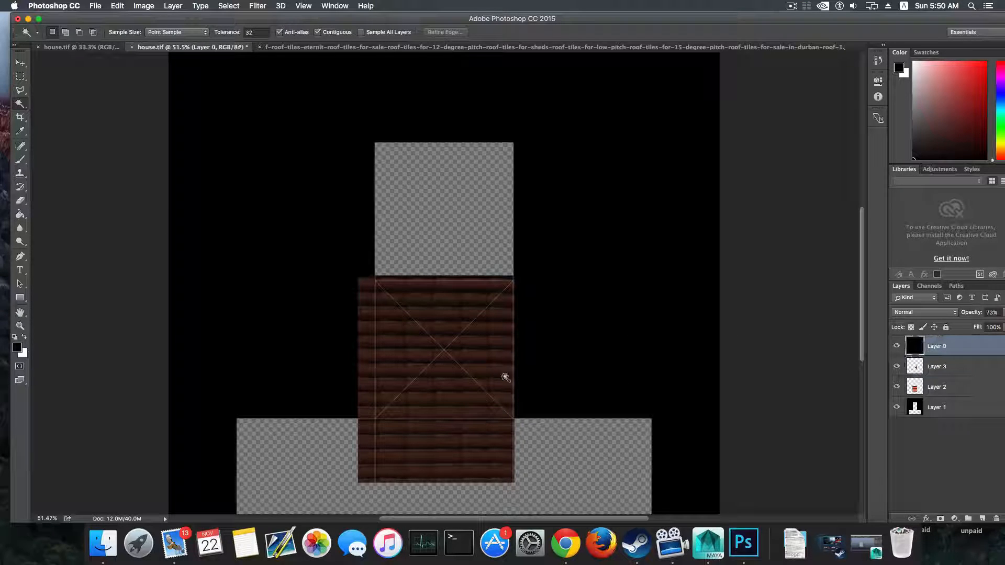
left_click(400, 347)
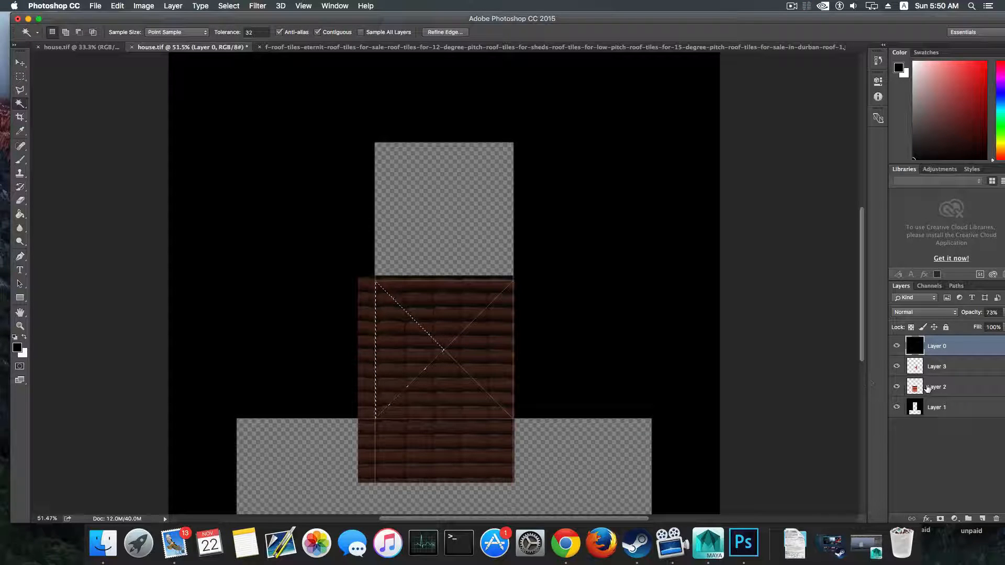
left_click(908, 388)
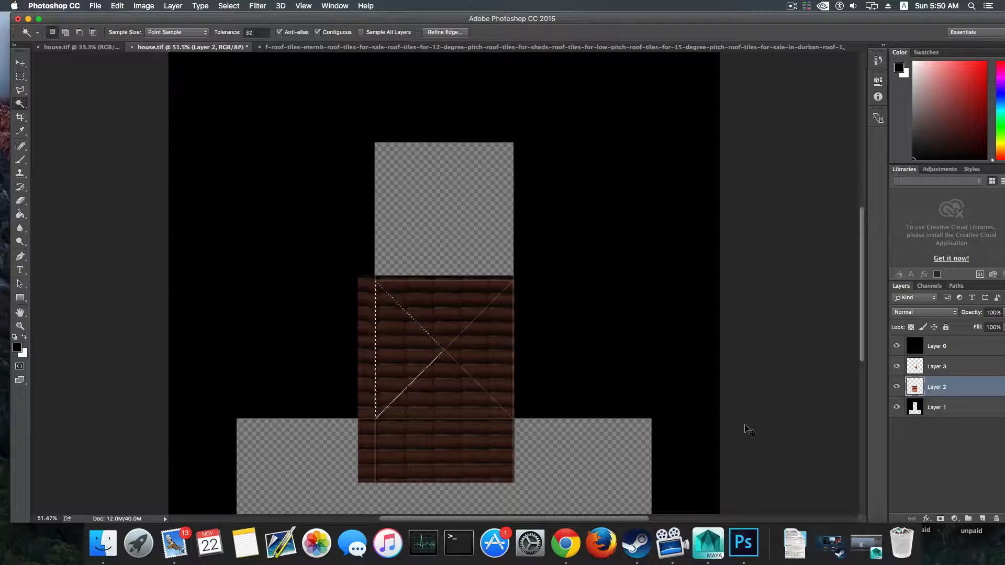
key("super+j")
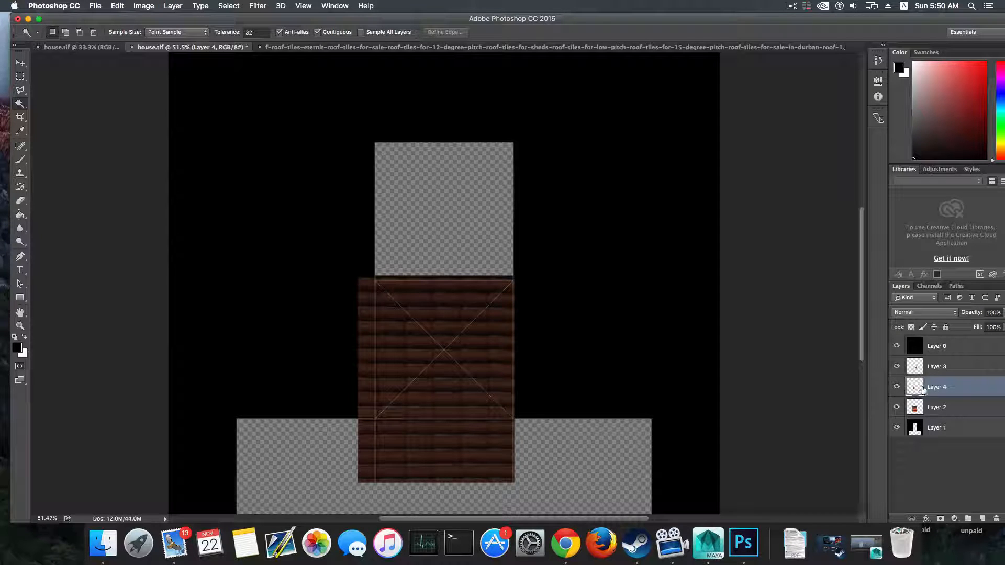
left_click(896, 408)
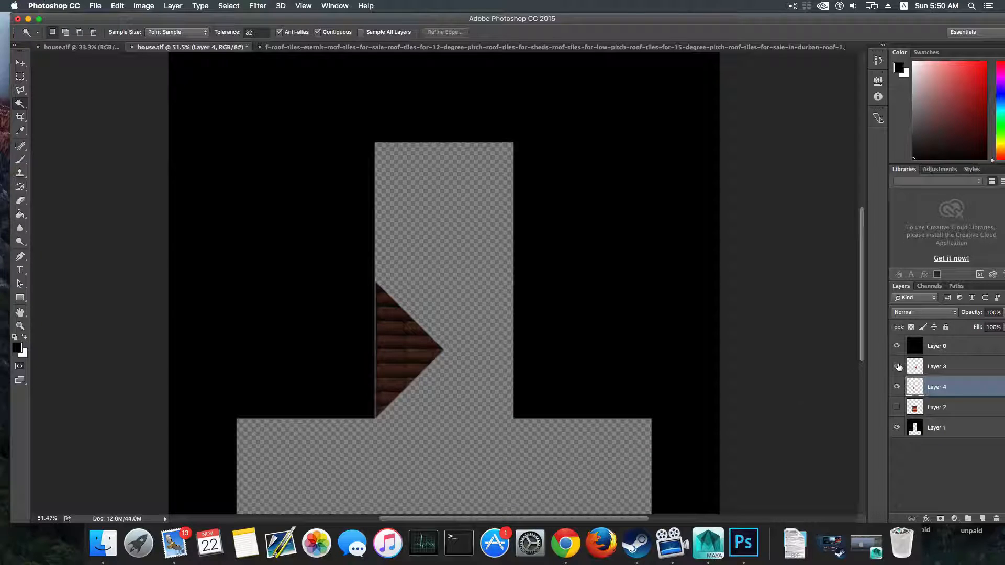
left_click(897, 366)
left_click(895, 408)
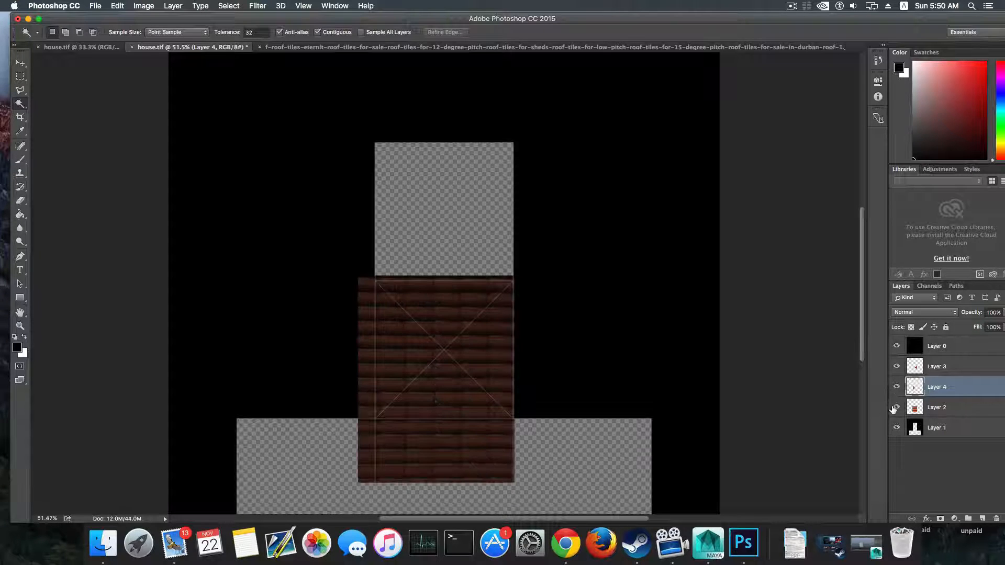
Rotate the full roof tile layer, Layer 2, 90° clockwise, reposition it over the crossed square and apply the transform.
left_click(919, 412)
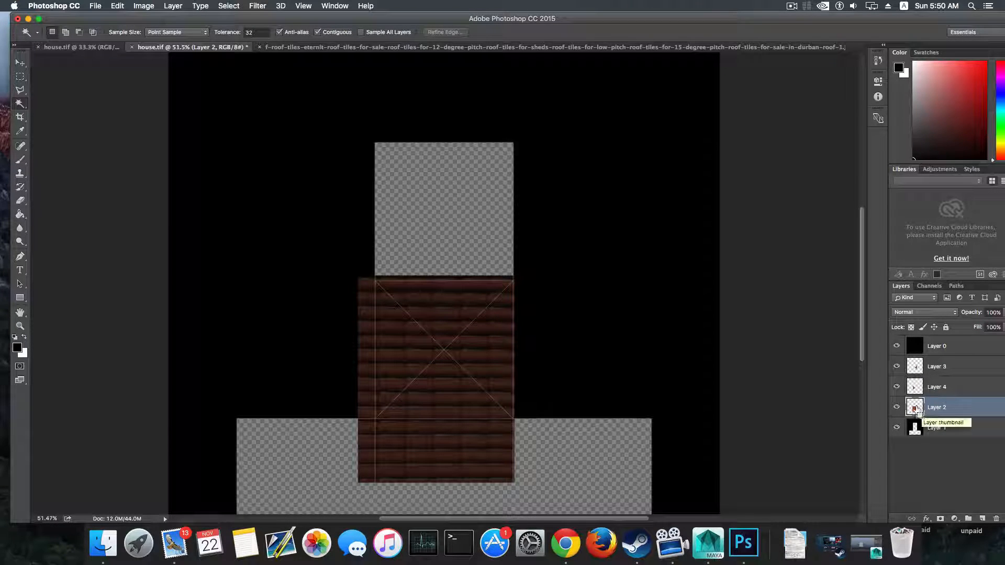
key("super+t")
left_click_drag(523, 277, 517, 435, "shift")
left_click_drag(463, 390, 460, 352)
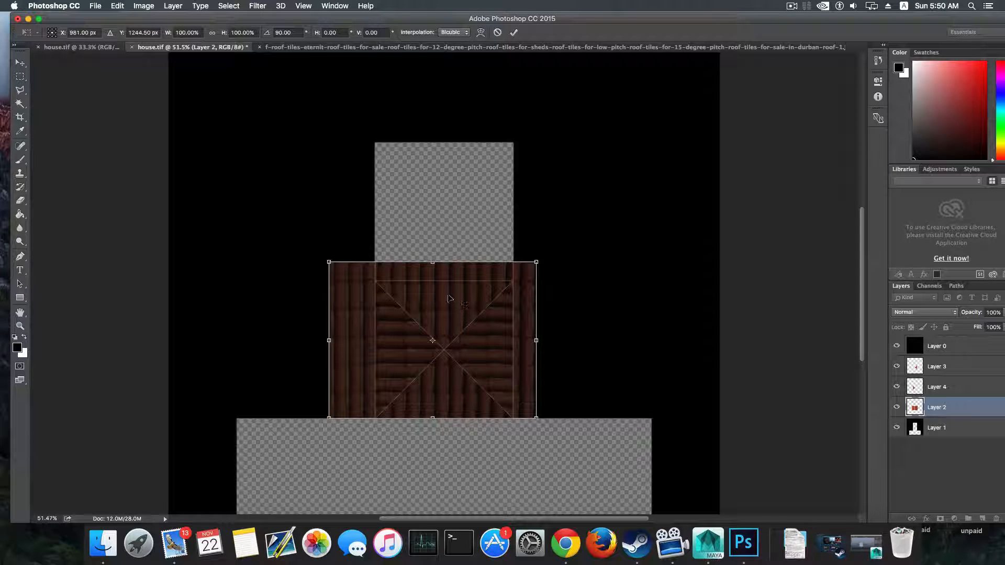
left_click(513, 32)
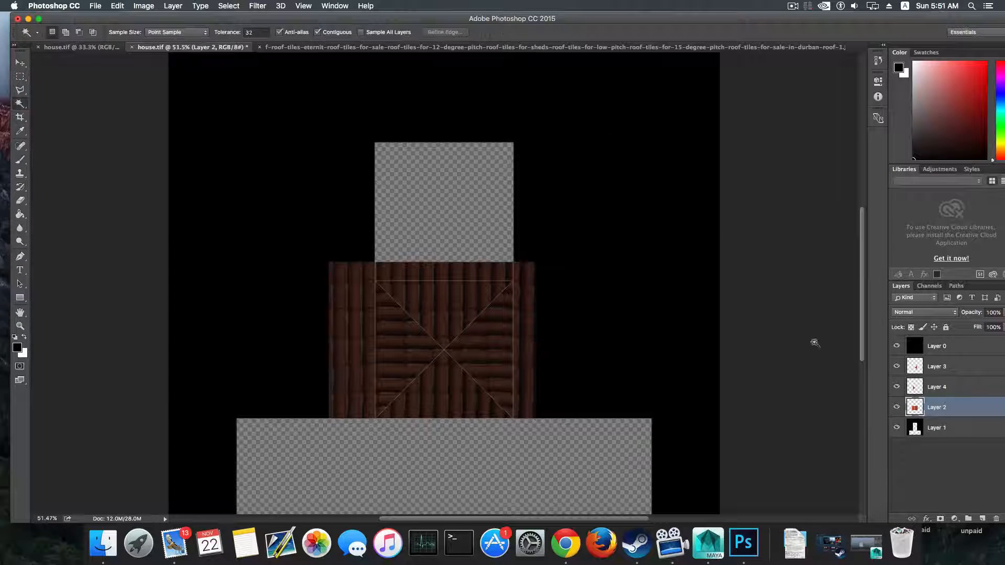
Select the upper and lower triangles using Layer 0, copy those areas of the rotated Layer 2 into a new layer and hide Layer 2.
left_click(939, 347)
left_click(442, 306)
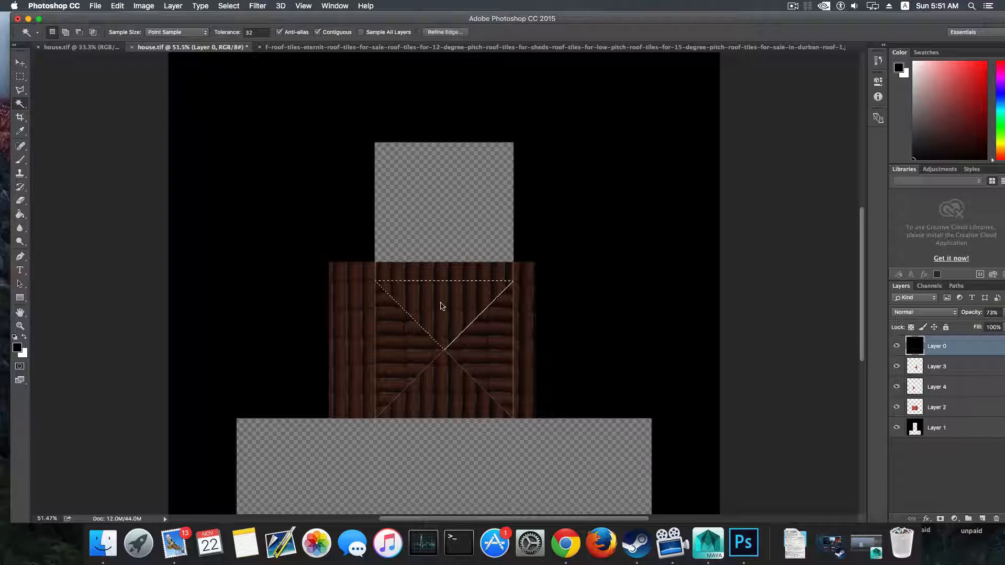
left_click(445, 395, "shift")
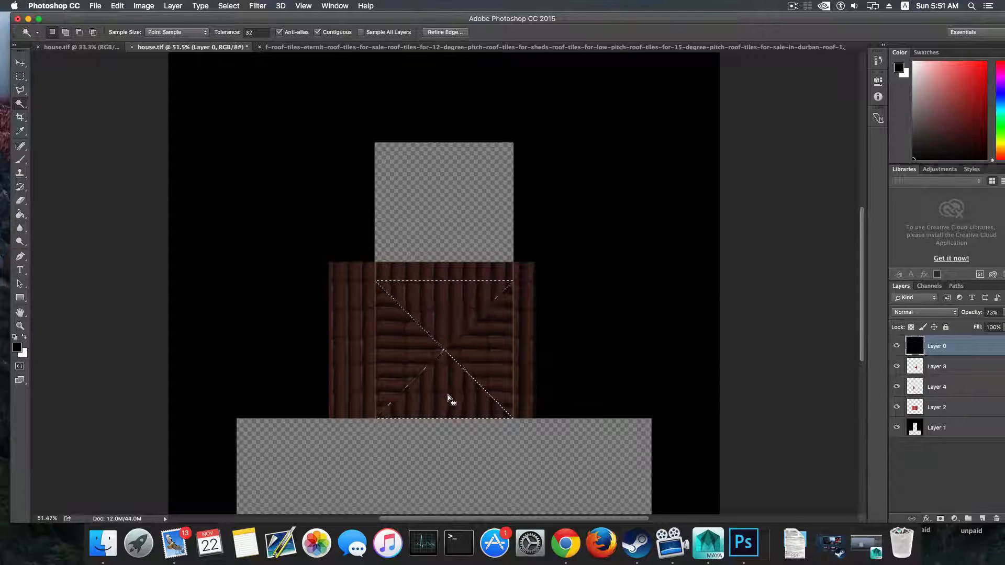
key("super+j")
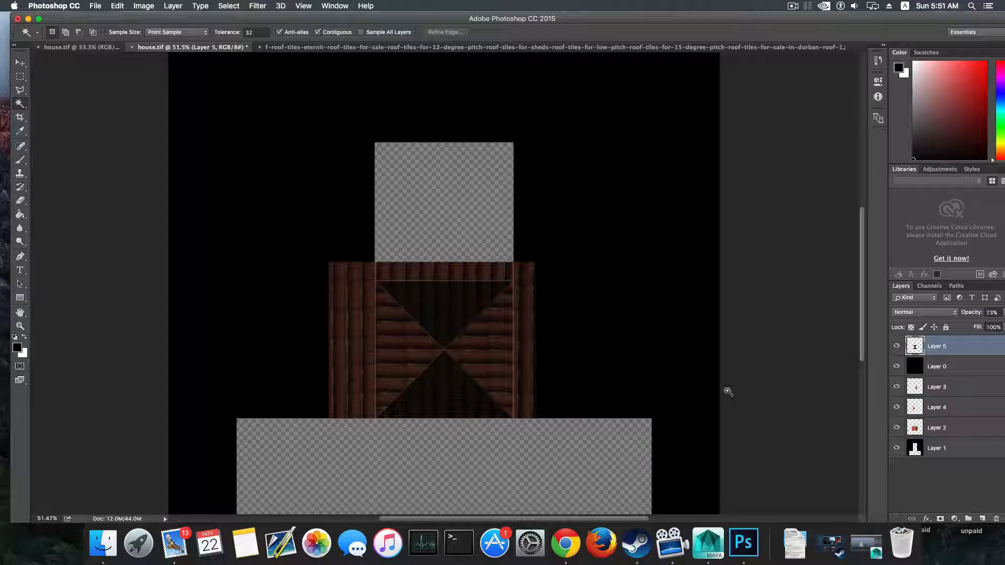
key("super+z")
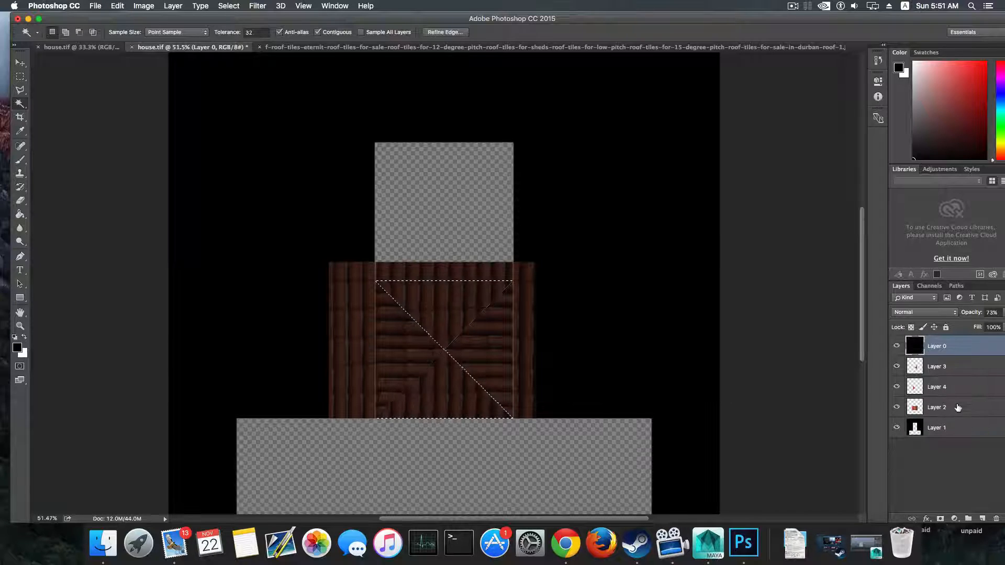
left_click(958, 408)
key("super+j")
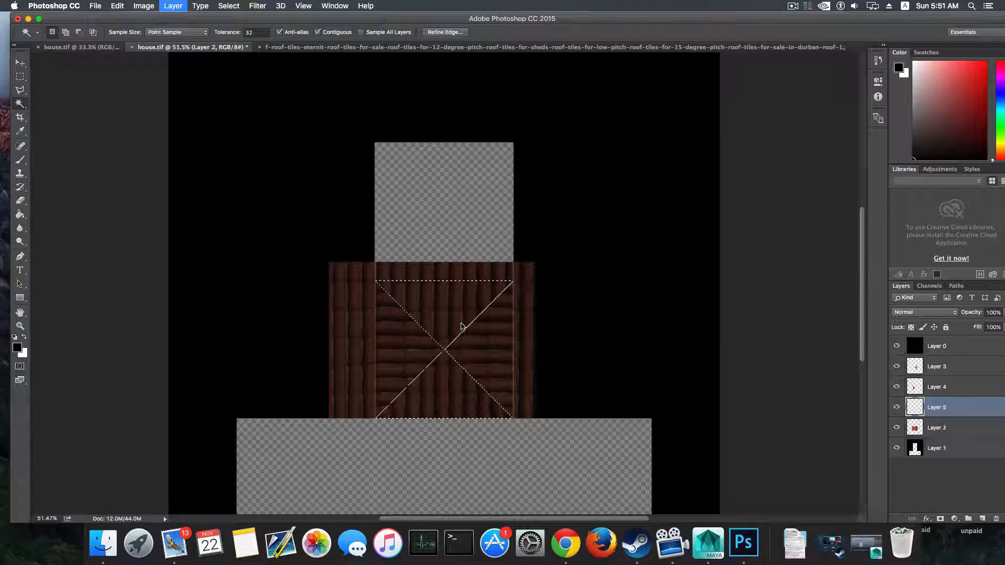
left_click(896, 427)
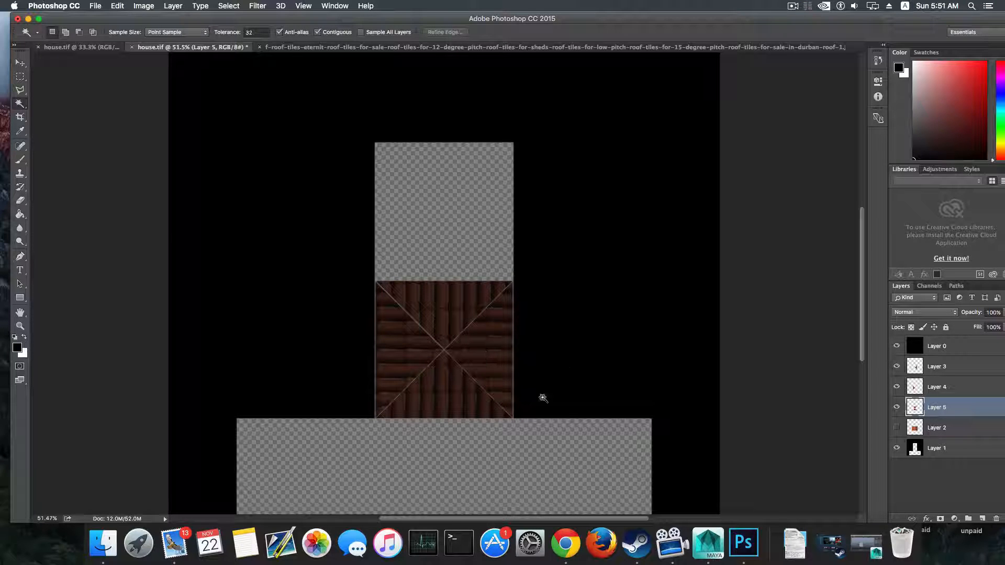
Hide Layer 0 and merge the three roof triangle layers, Layer 3, Layer 4 and Layer 5, into one layer.
scroll(455, 347, "up", 5, "alt")
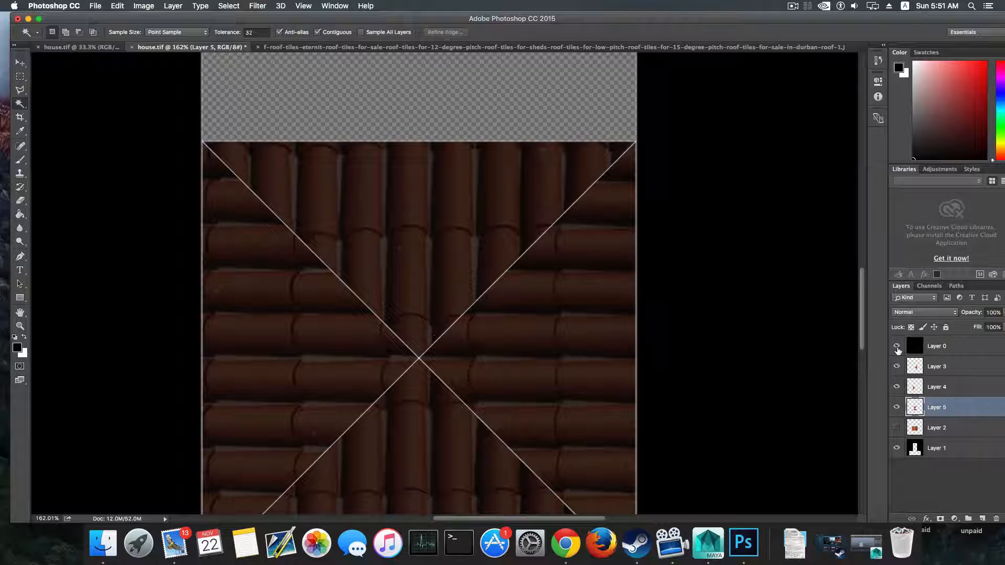
left_click(897, 348)
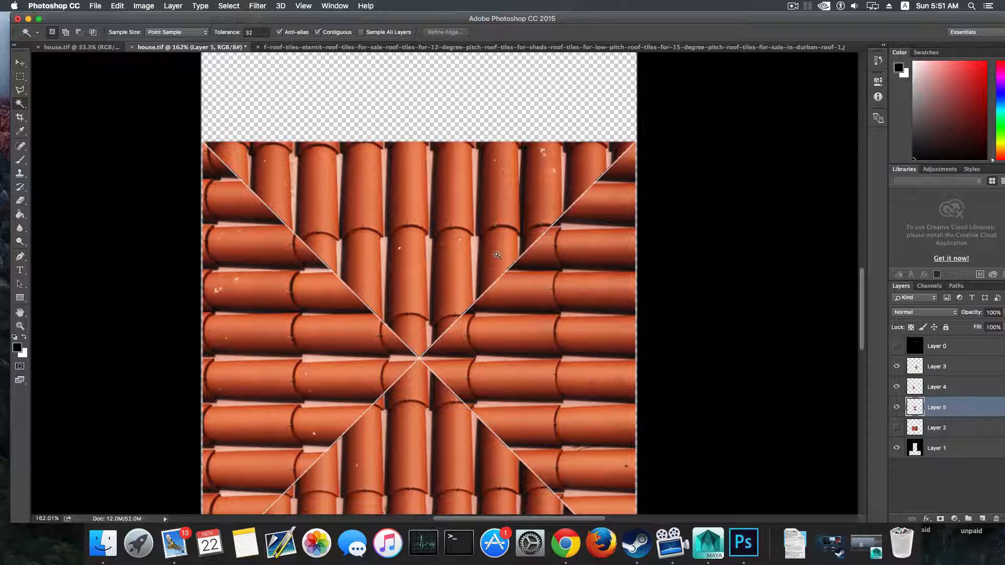
left_click(920, 391, "shift")
left_click(918, 367, "shift")
right_click(921, 368)
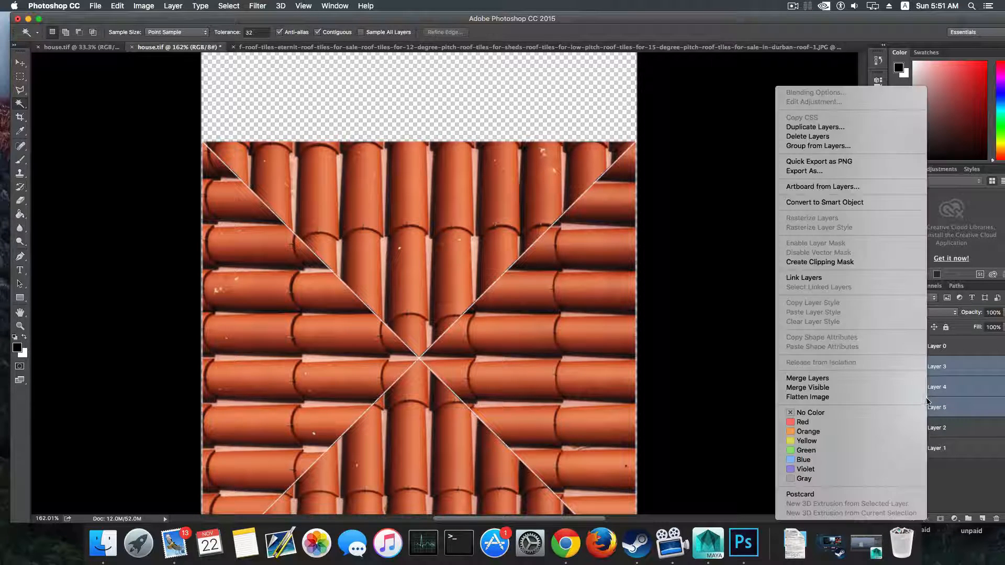
left_click(868, 378)
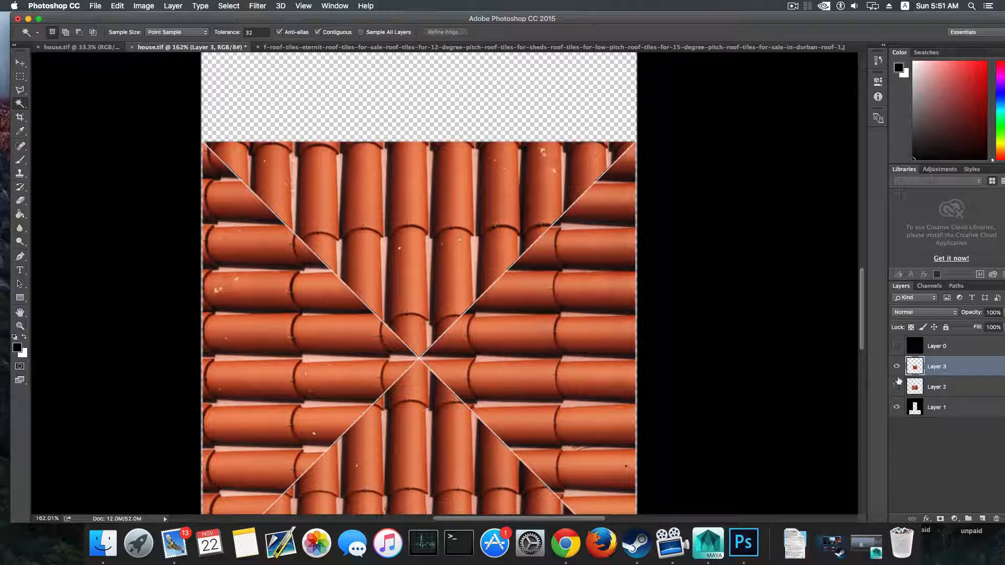
Remove the four diagonal seam lines between the roof triangles on the merged layer with the Content-Aware Spot Healing Brush.
left_click(20, 146)
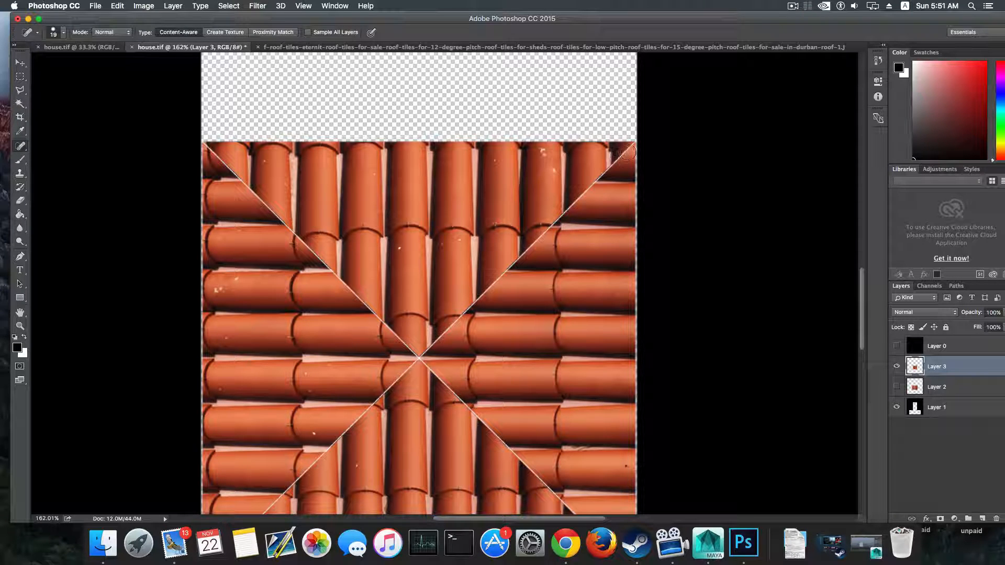
mouse_move(627, 152)
left_mouse_down()
mouse_move(425, 352)
mouse_move(456, 315)
left_mouse_up()
right_click(442, 343)
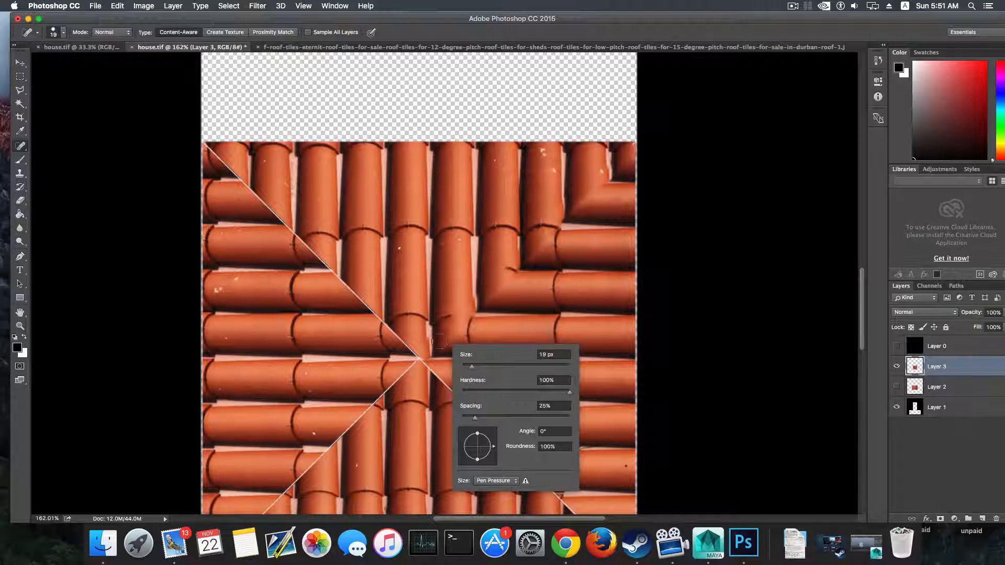
left_click_drag(422, 361, 210, 151)
scroll(429, 310, "down", 5, "alt")
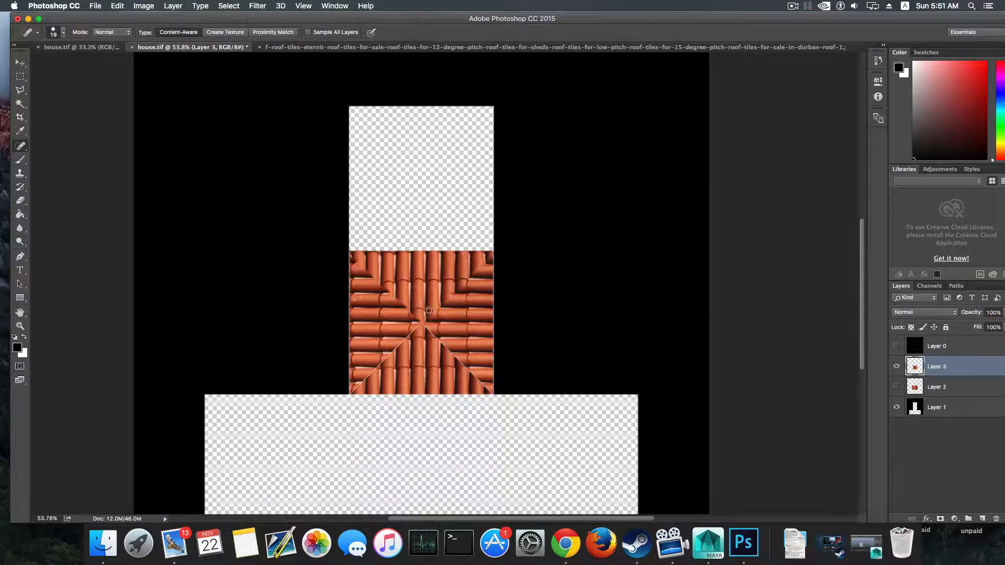
left_click_drag(418, 324, 347, 397)
key("super+z")
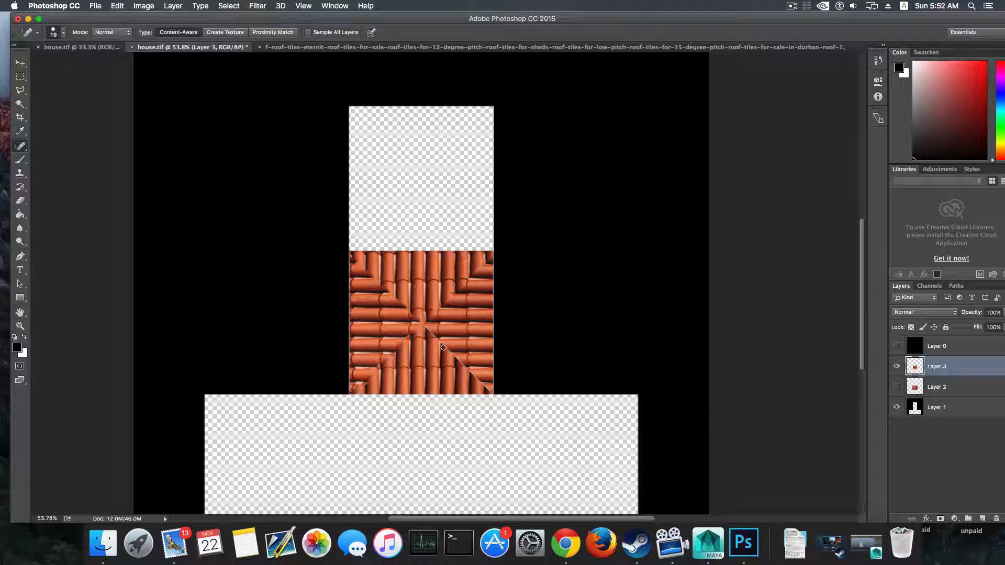
left_click_drag(421, 323, 493, 393)
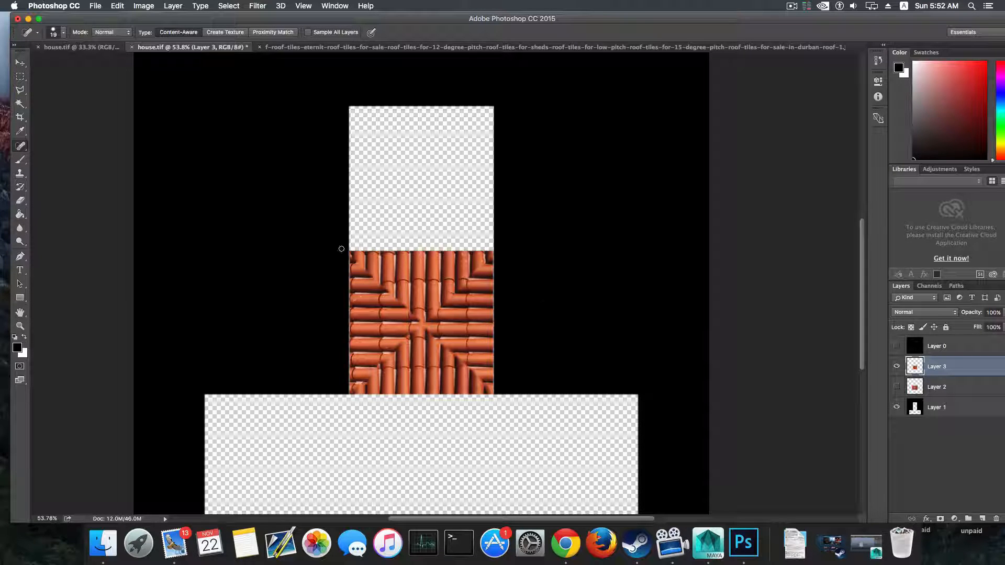
Add a new layer, fill it with white and place it beneath Layer 1 as the backdrop of the UV layout.
scroll(424, 256, "down", 3, "alt")
scroll(423, 256, "up", 2, "alt")
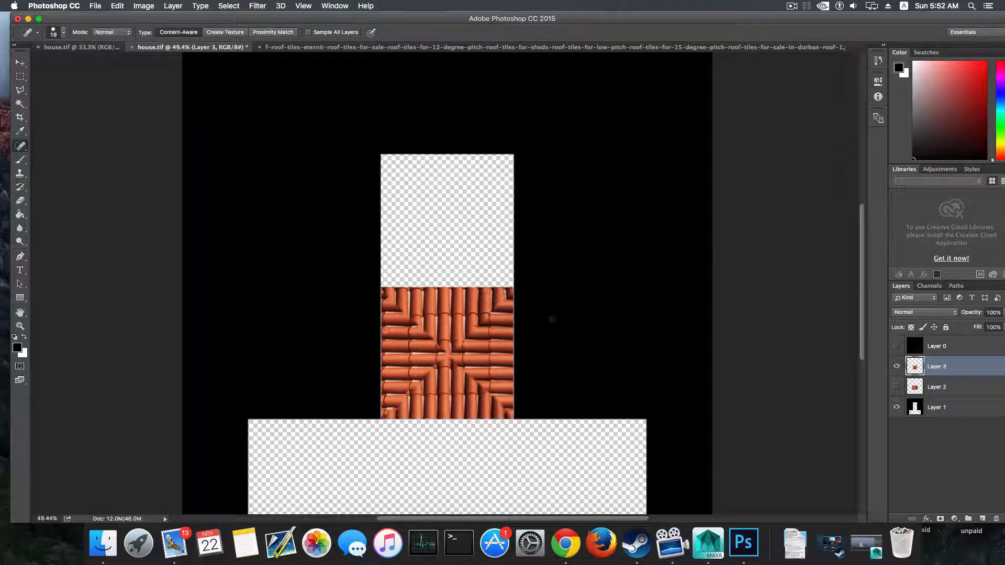
left_click(981, 517)
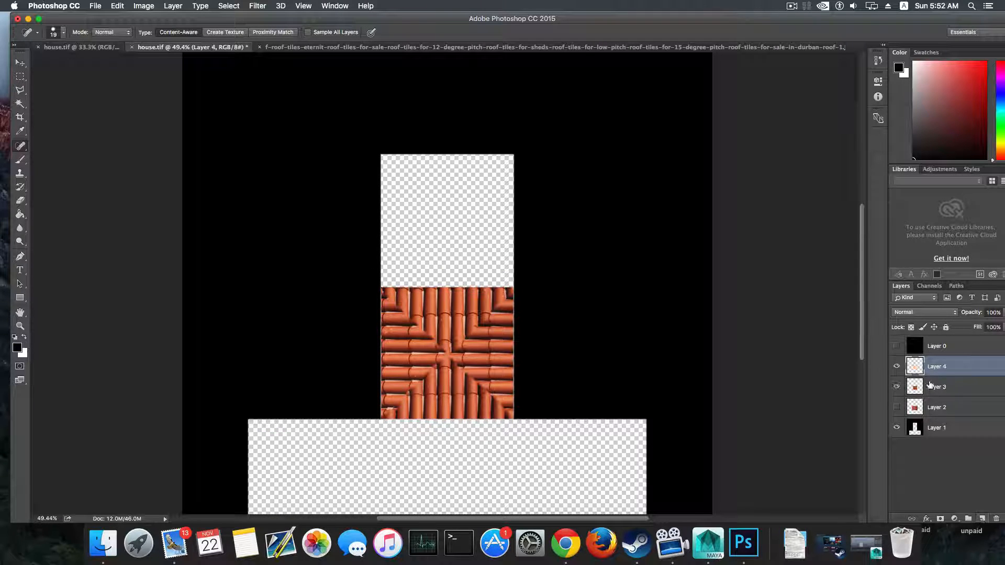
left_click_drag(929, 369, 946, 417)
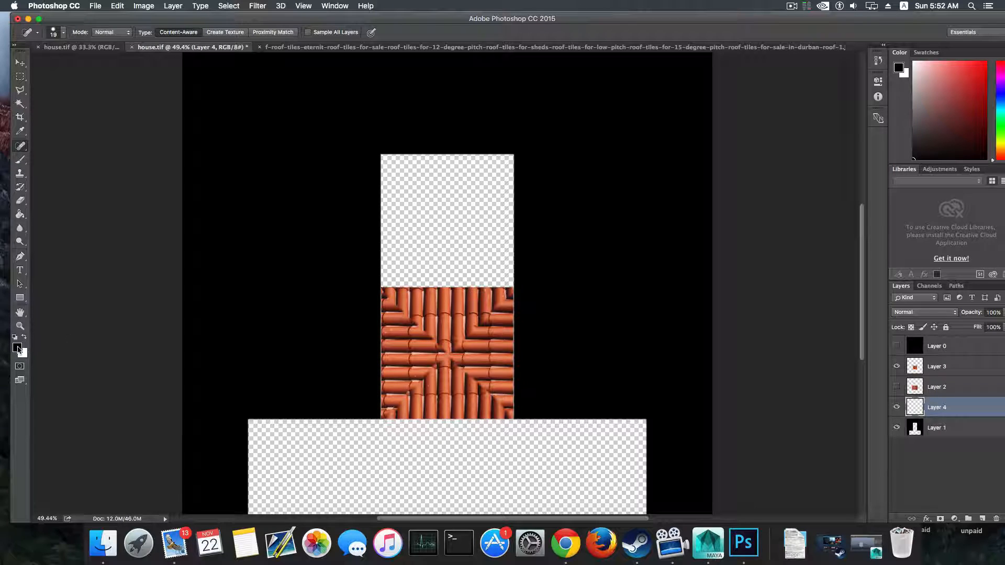
key("x")
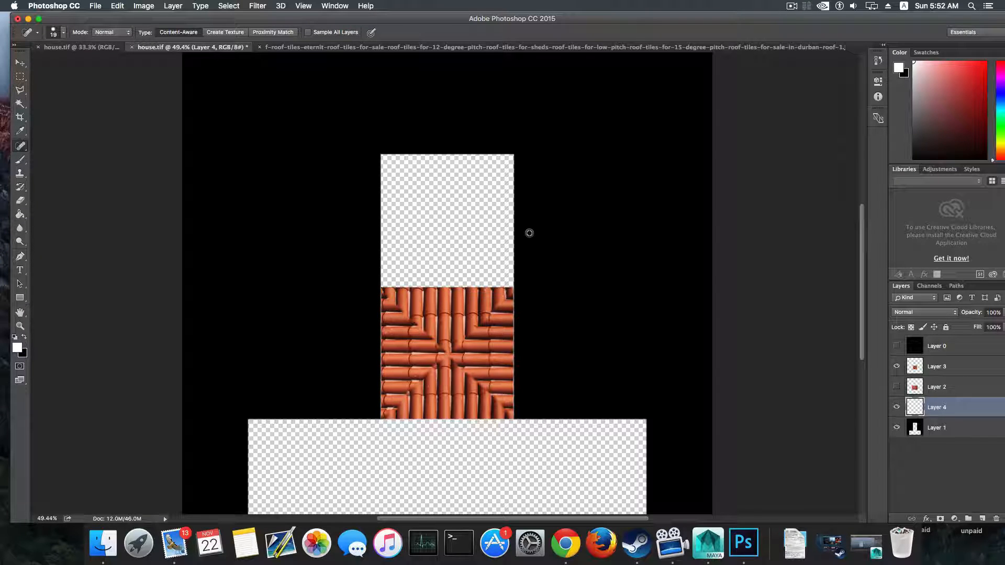
key("alt+BackSpace")
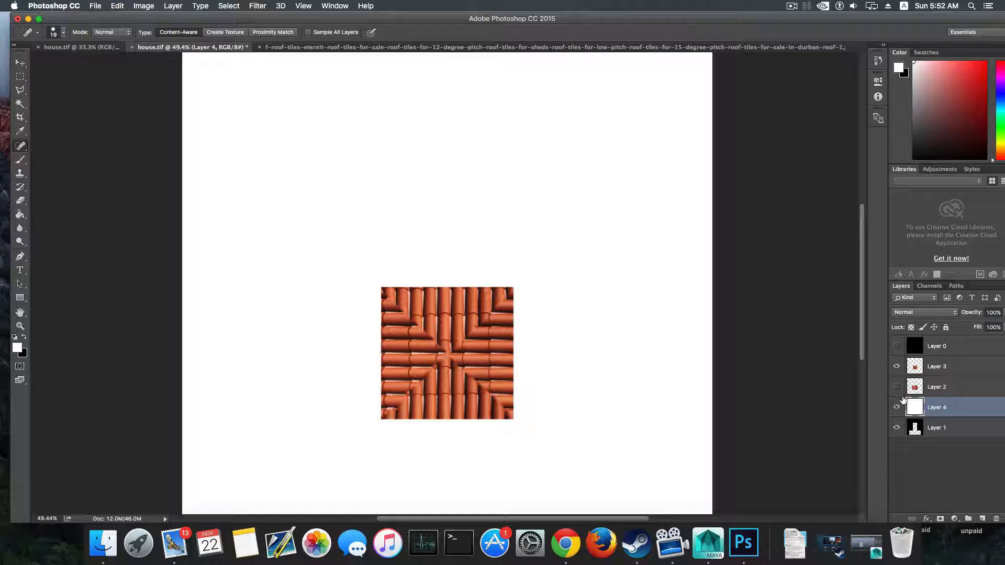
left_click_drag(911, 412, 924, 463)
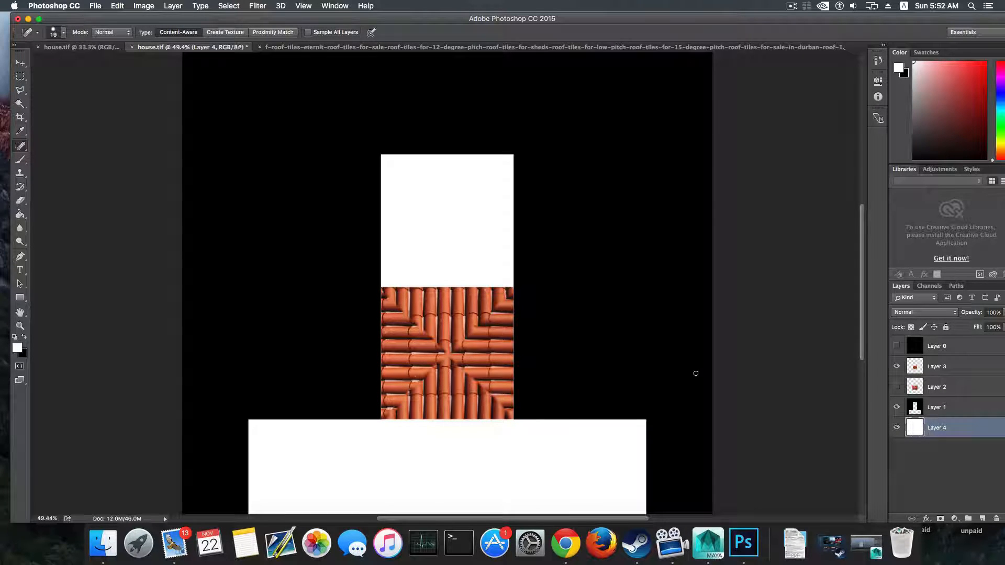
scroll(470, 362, "down", 3, "alt")
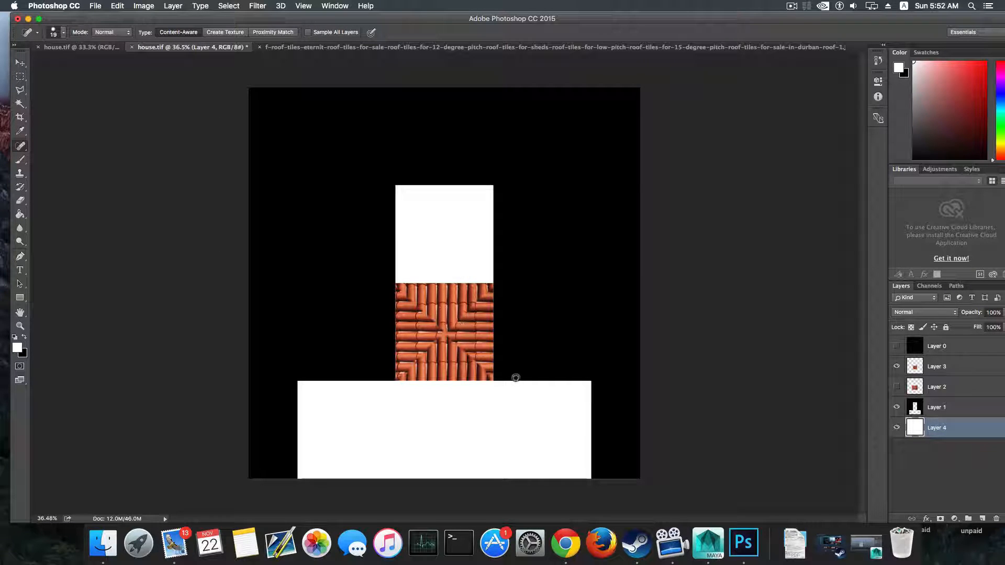
scroll(624, 389, "down", 3, "alt")
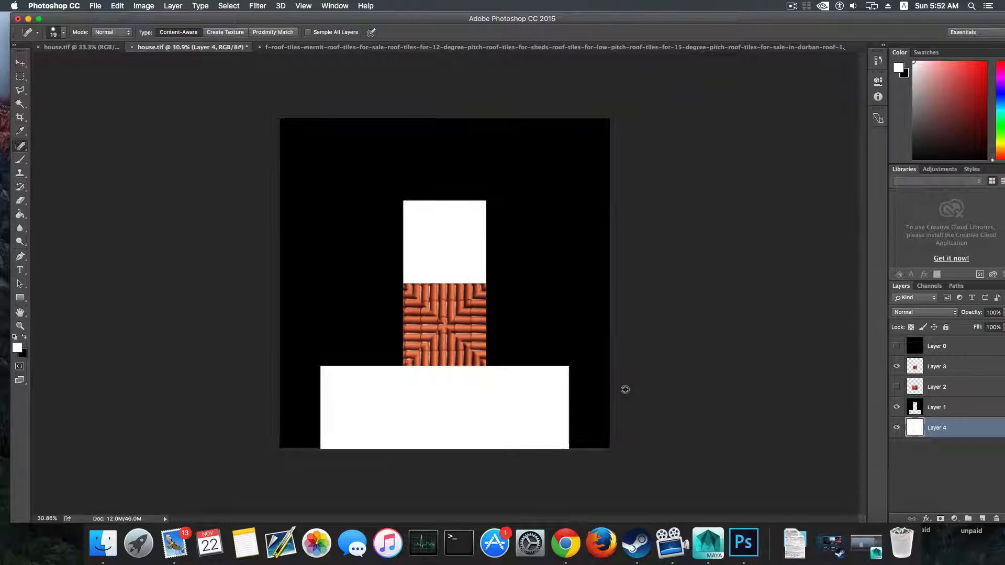
scroll(625, 389, "up", 4, "alt")
Open the door image Tokio-modern-door-800x1200.jpg from the desktop in Photoshop.
left_click_drag(152, 18, 338, 22)
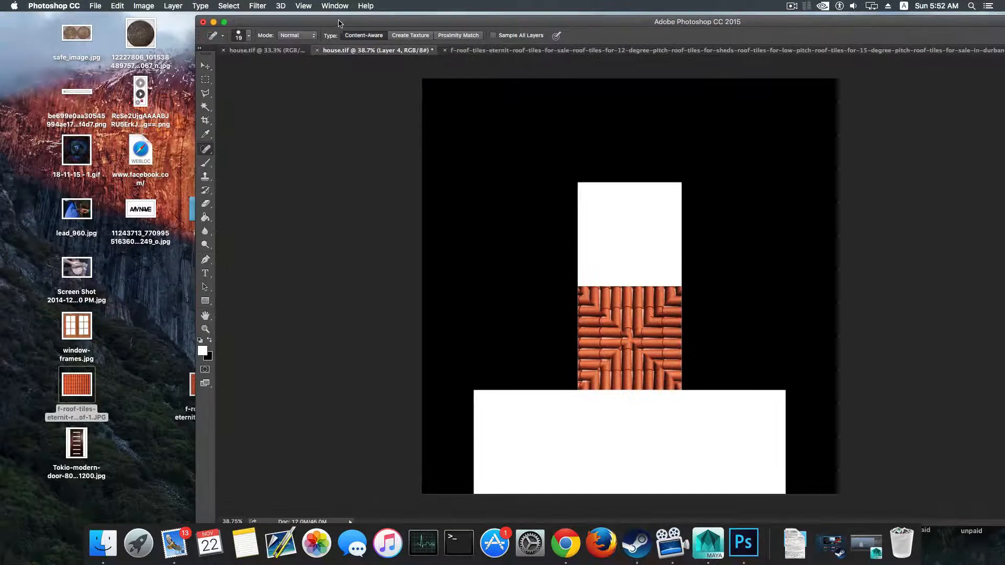
right_click(74, 442)
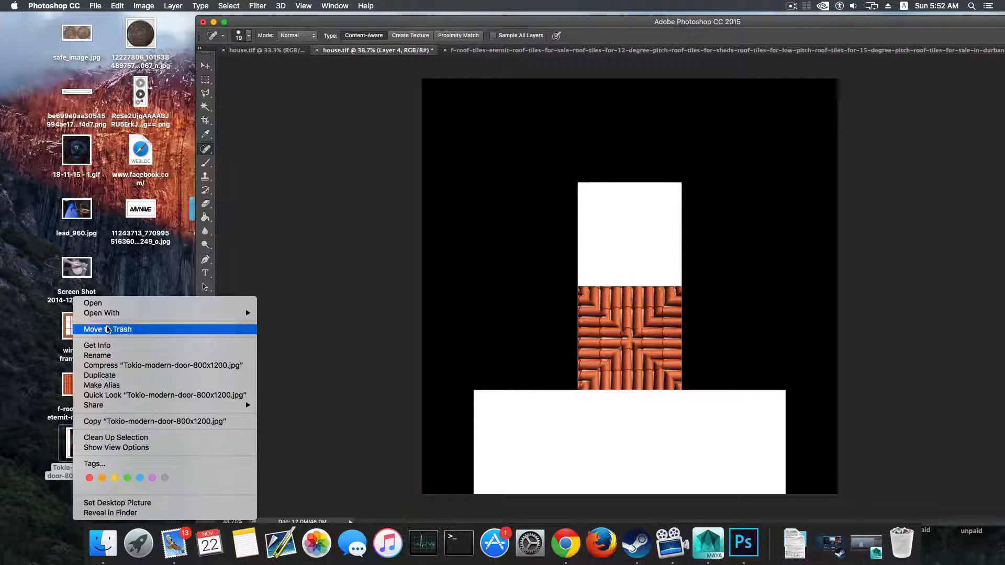
mouse_move(230, 313)
left_click(301, 341)
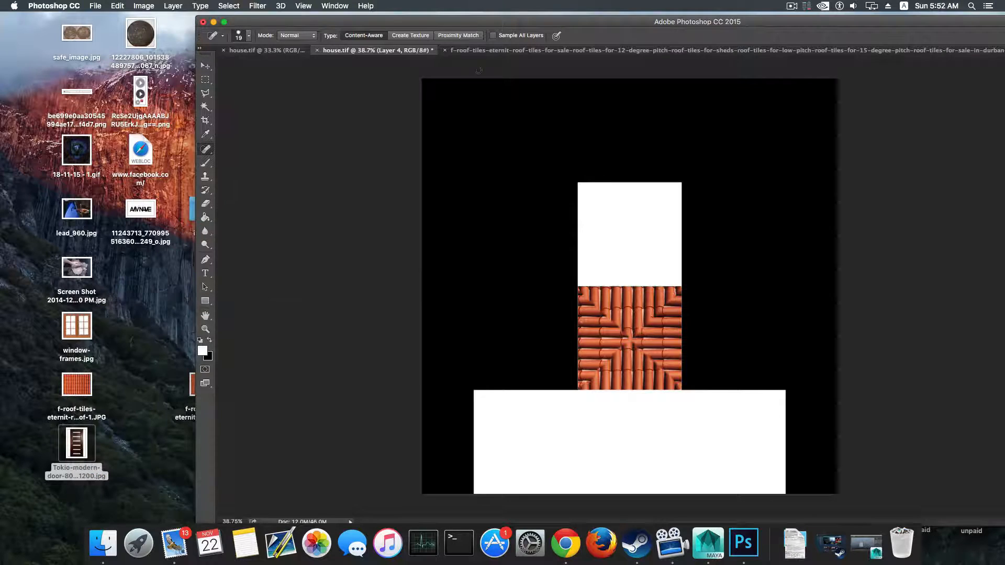
left_click(115, 6)
mouse_move(141, 4)
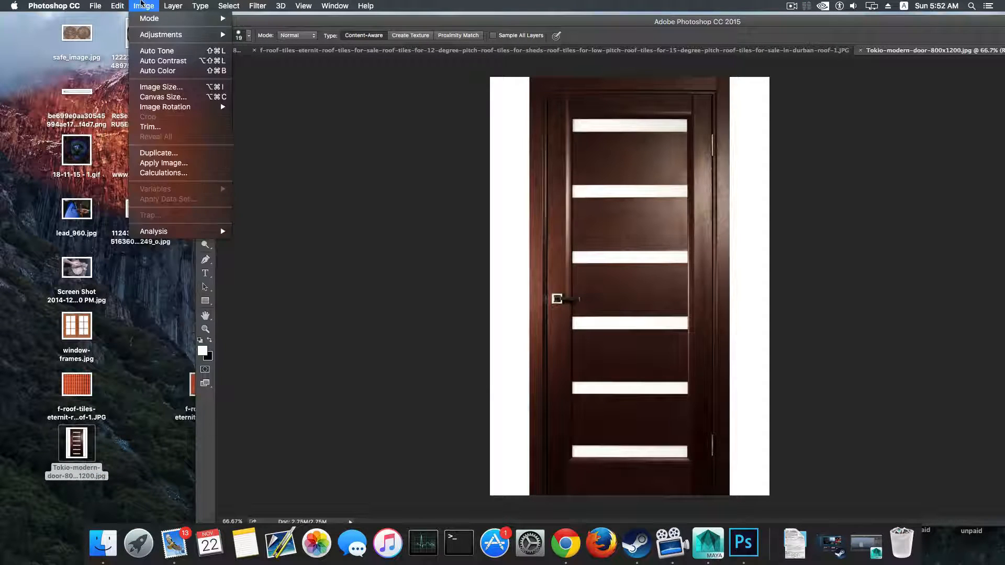
left_click(432, 4)
Select the door with its frame, excluding the white side margins, and copy it into the layered house.tif as a new layer.
left_click(206, 79)
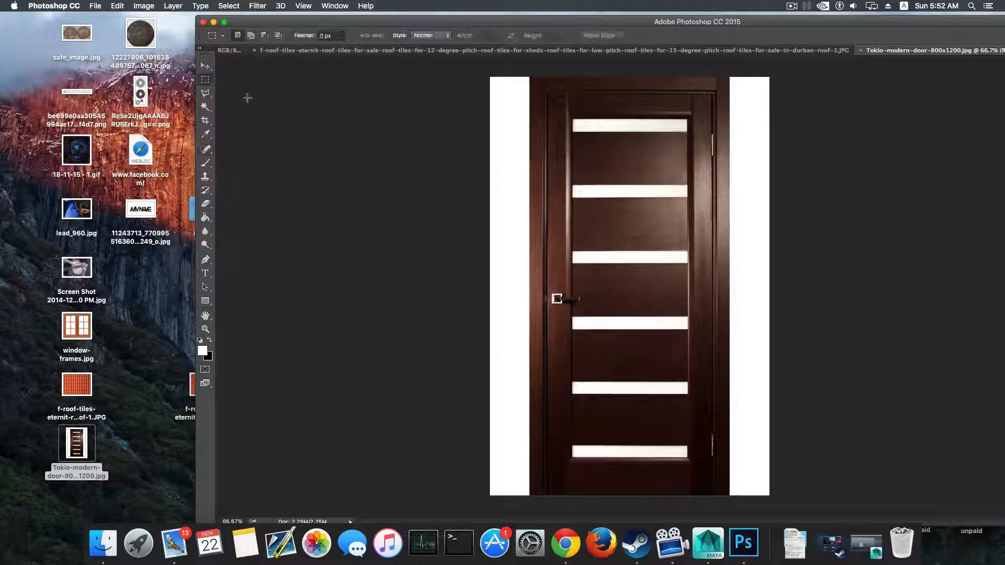
left_click_drag(528, 76, 726, 496)
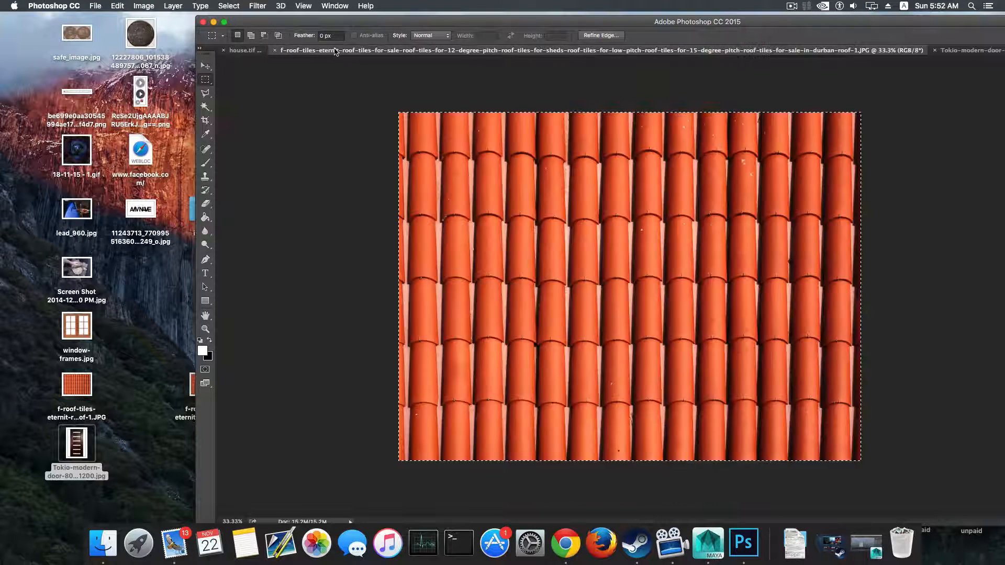
left_click(338, 50)
left_click(247, 51)
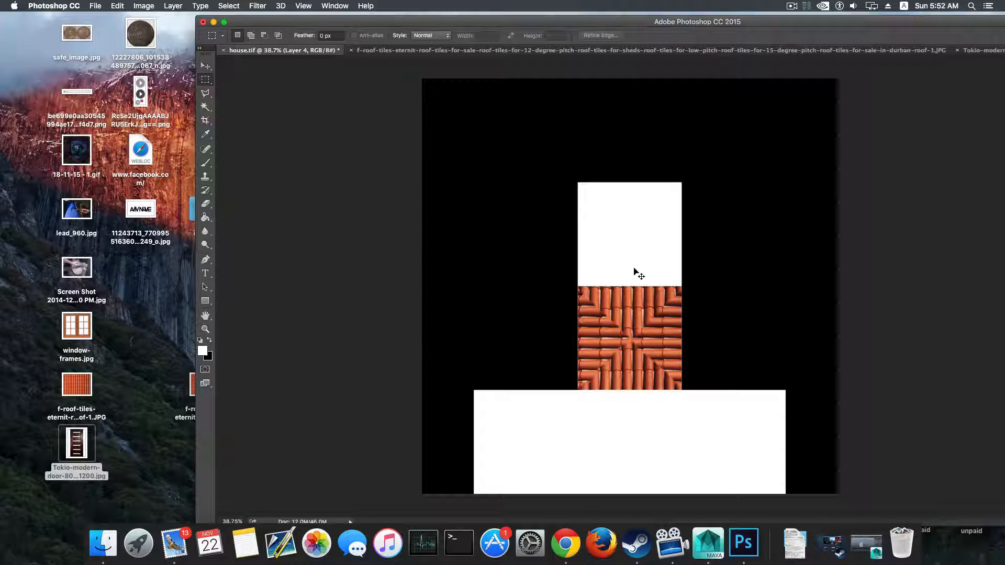
key("super+v")
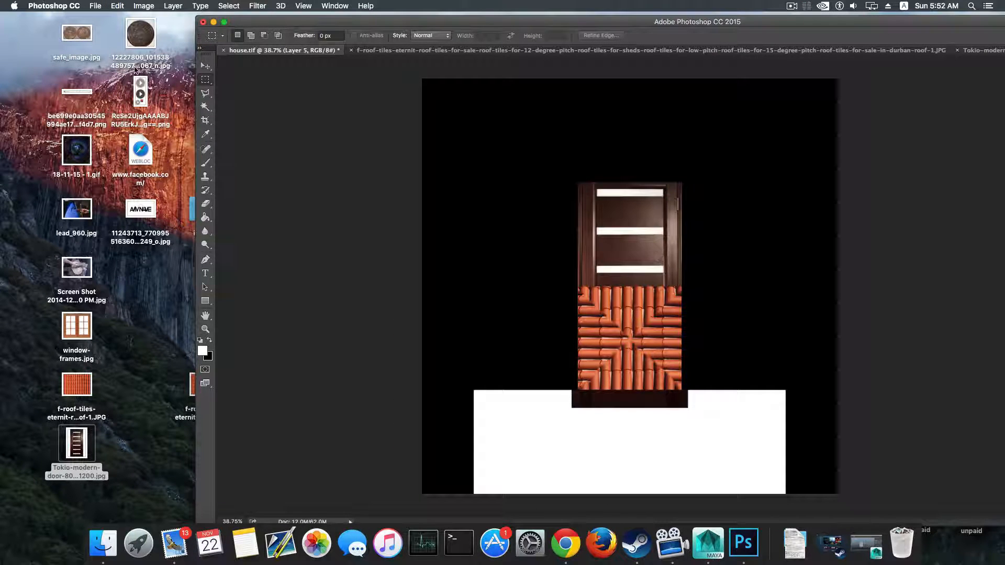
Move the door to the lower edge of the wall strip, scale it to about 34% centred below the roof, and apply the transform.
left_click(206, 66)
left_click_drag(645, 246, 647, 332)
key("ctrl+t")
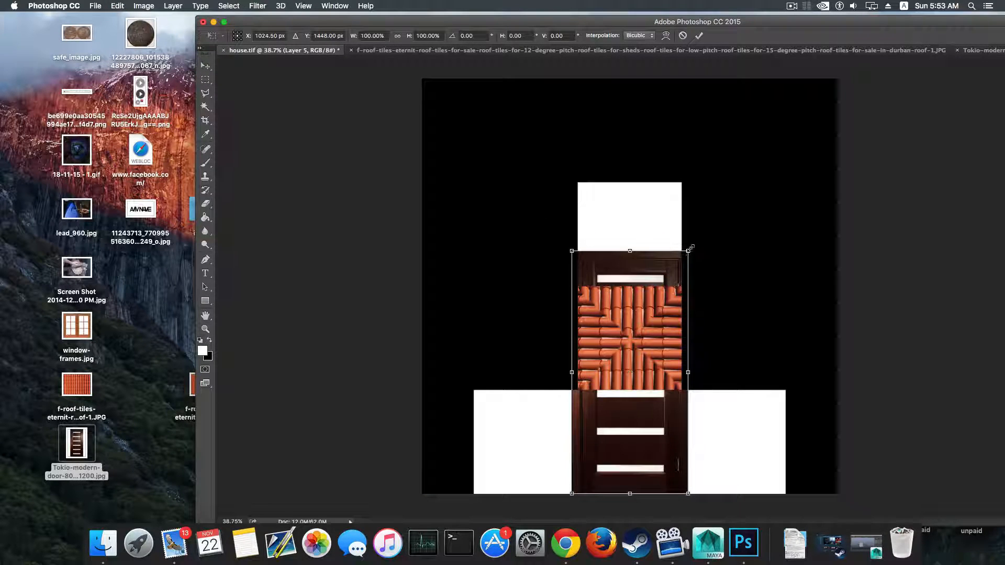
left_click_drag(687, 251, 637, 423)
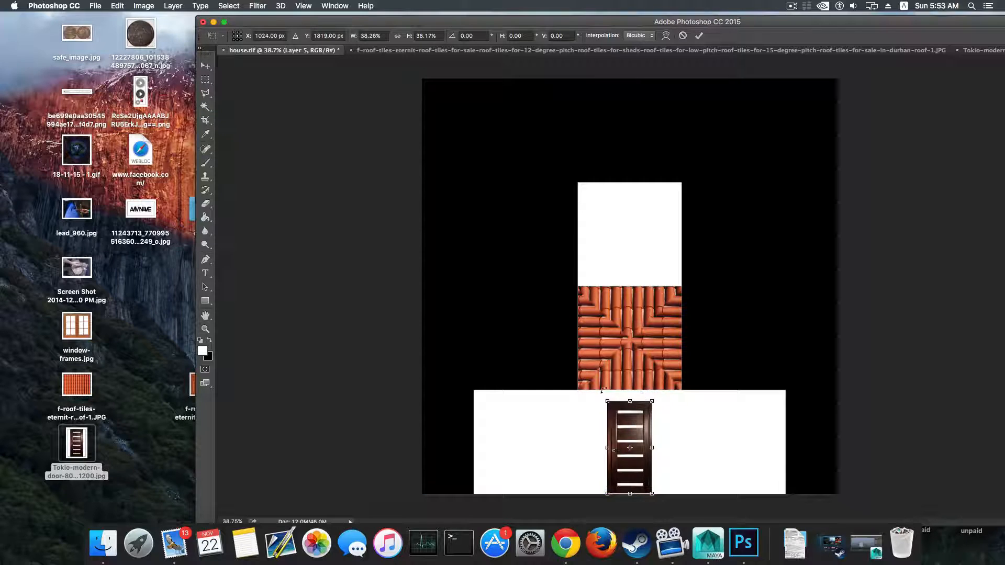
mouse_move(653, 399)
left_mouse_down()
mouse_move(644, 429)
mouse_move(648, 410)
left_mouse_up()
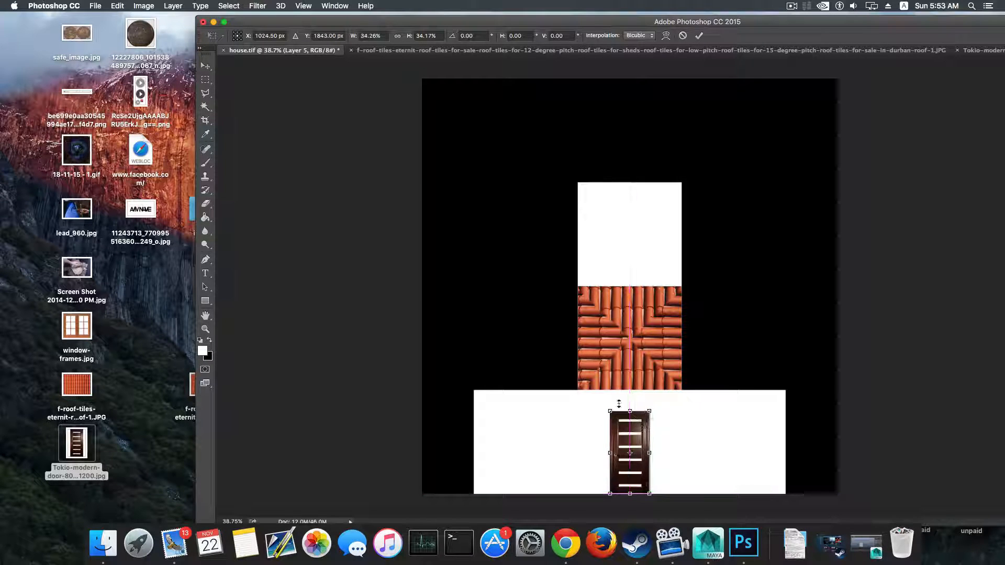
left_click(698, 35)
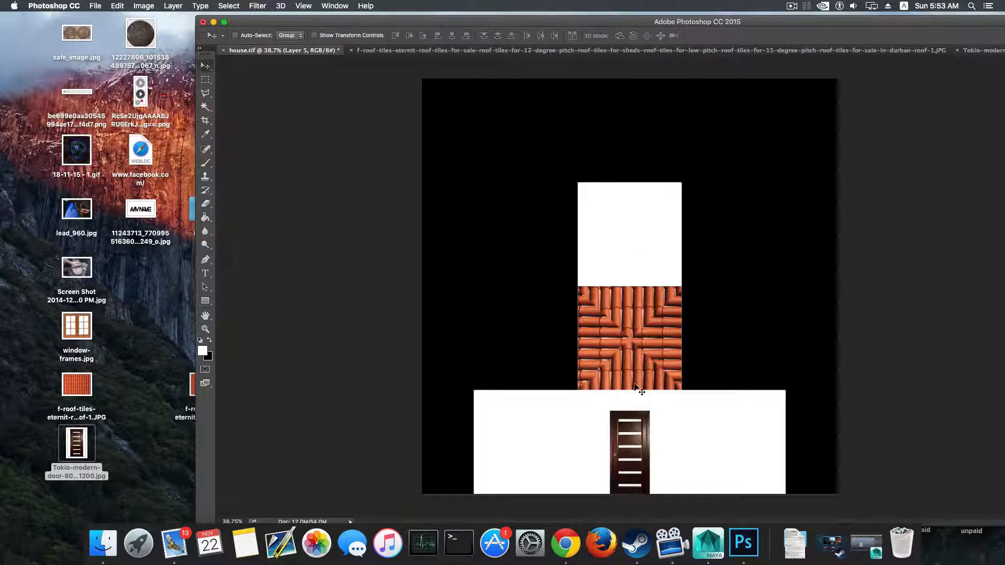
Raise the door slightly above the lower edge of the wall strip.
scroll(663, 453, "up", 2, "alt")
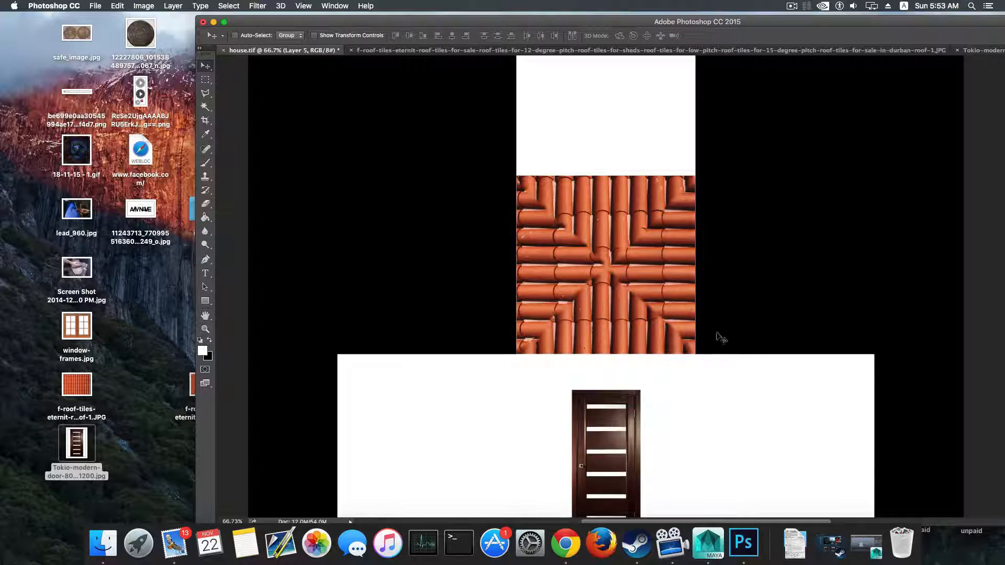
scroll(740, 387, "down", 3)
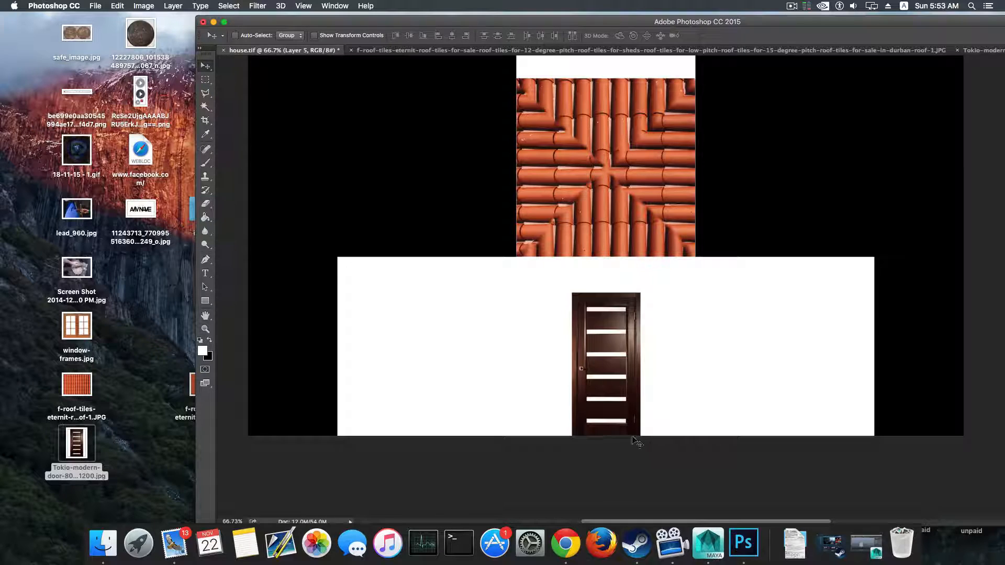
mouse_move(623, 411)
left_mouse_down()
mouse_move(619, 403)
mouse_move(627, 407)
left_mouse_up()
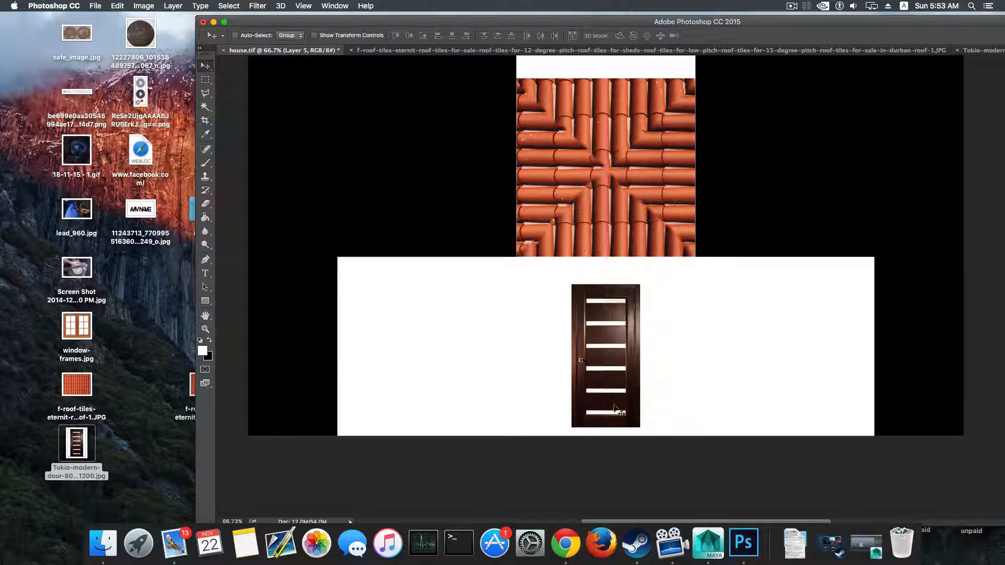
Open window-frames.jpg from the desktop in Photoshop and copy the whole window image.
right_click(71, 330)
mouse_move(112, 318)
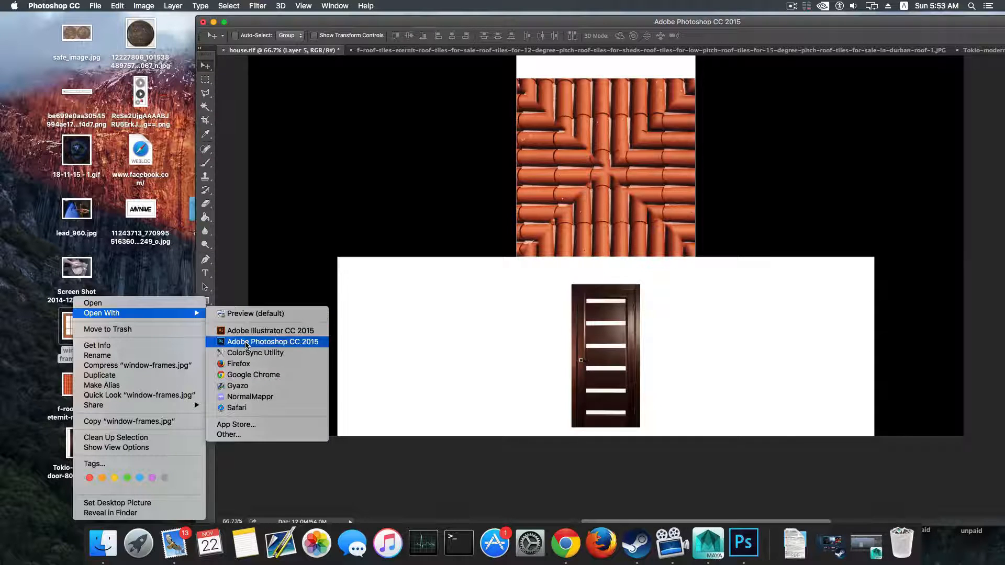
left_click(267, 341)
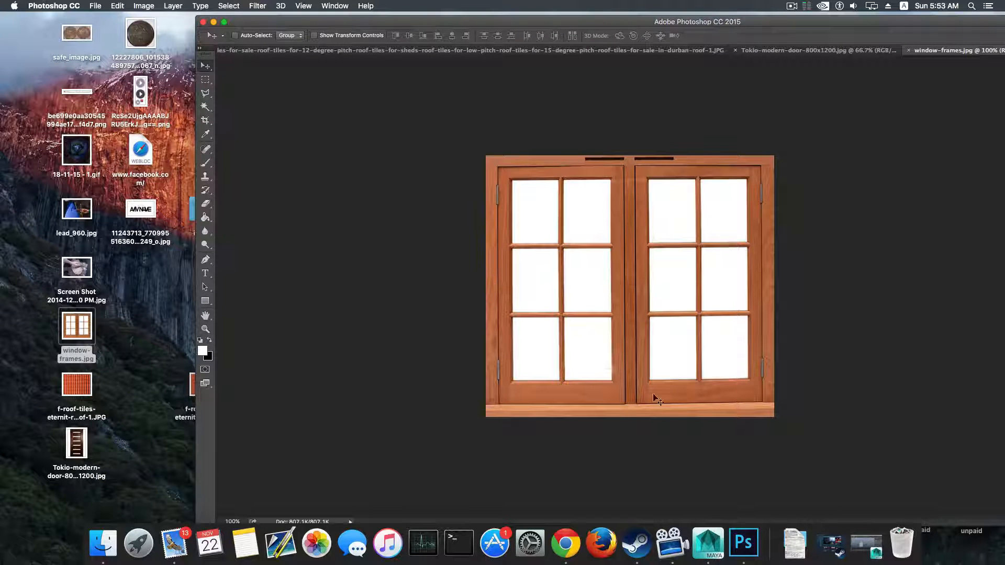
left_click(240, 6)
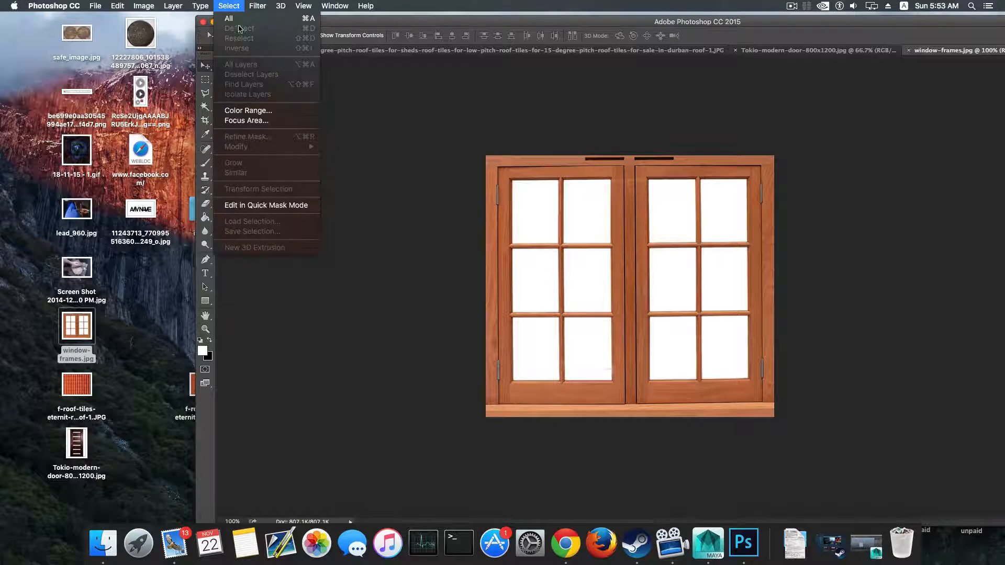
left_click(600, 195)
key("super+a")
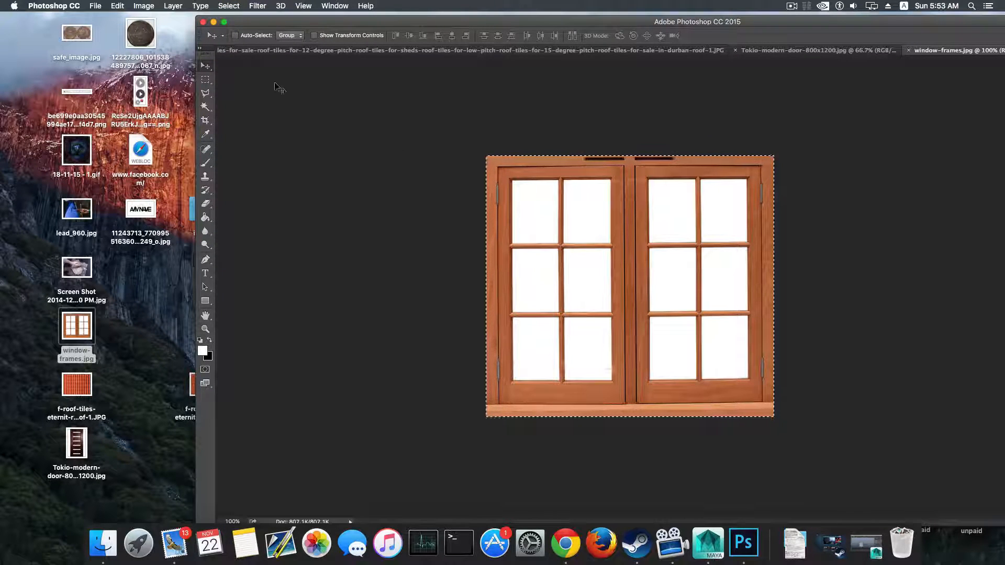
left_click(116, 7)
left_click(137, 81)
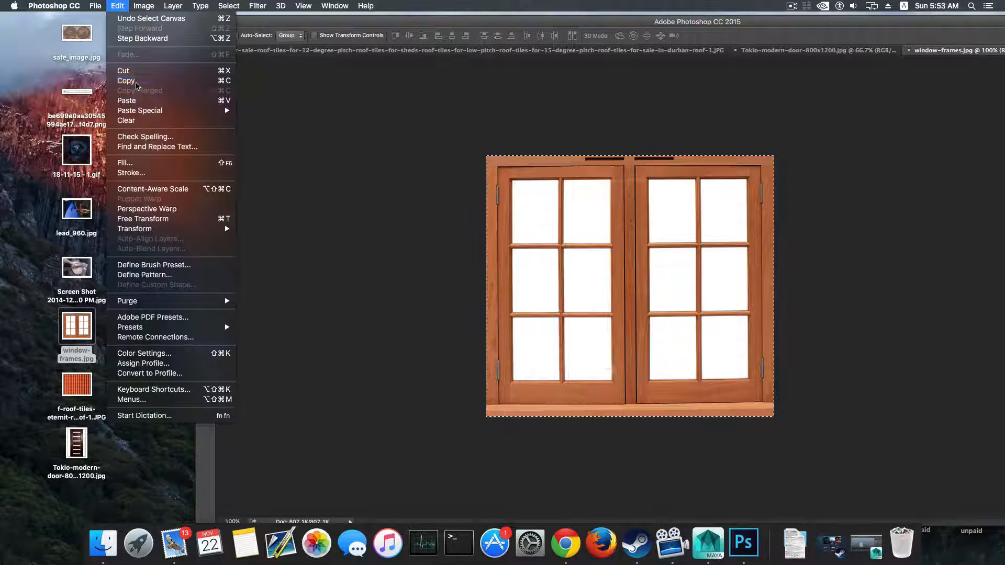
Close the roof tile image document.
left_click(260, 53)
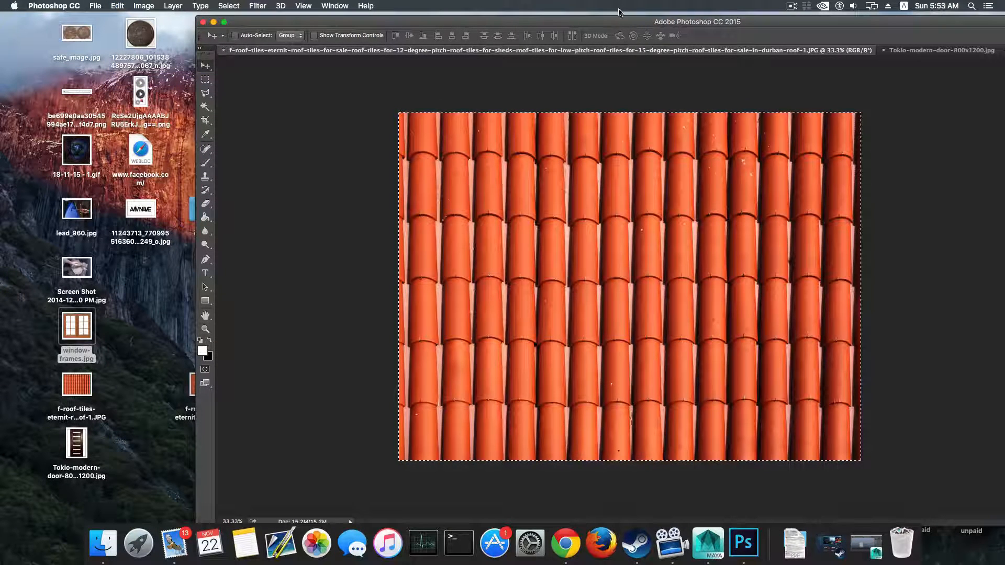
left_click_drag(570, 22, 477, 19)
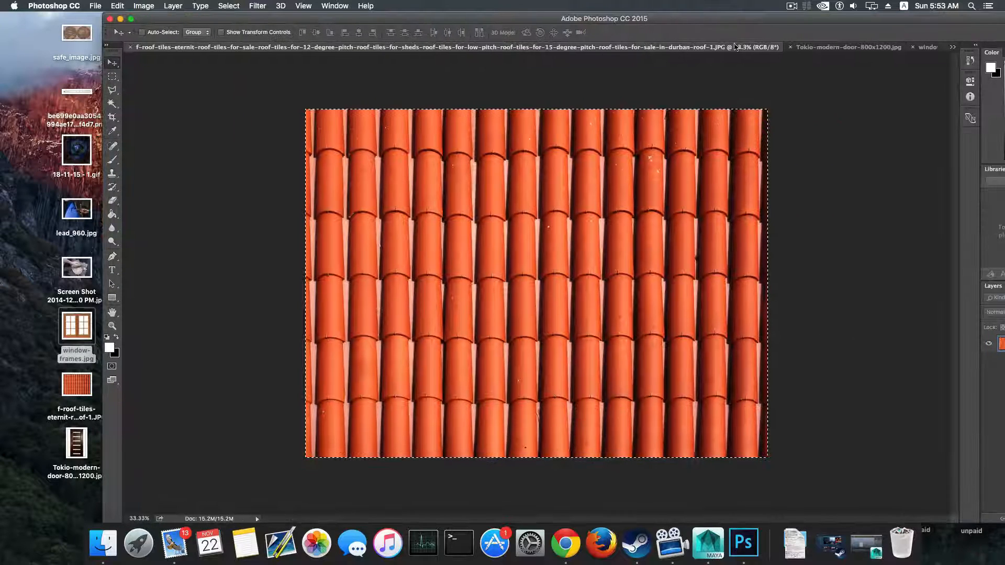
left_click(130, 47)
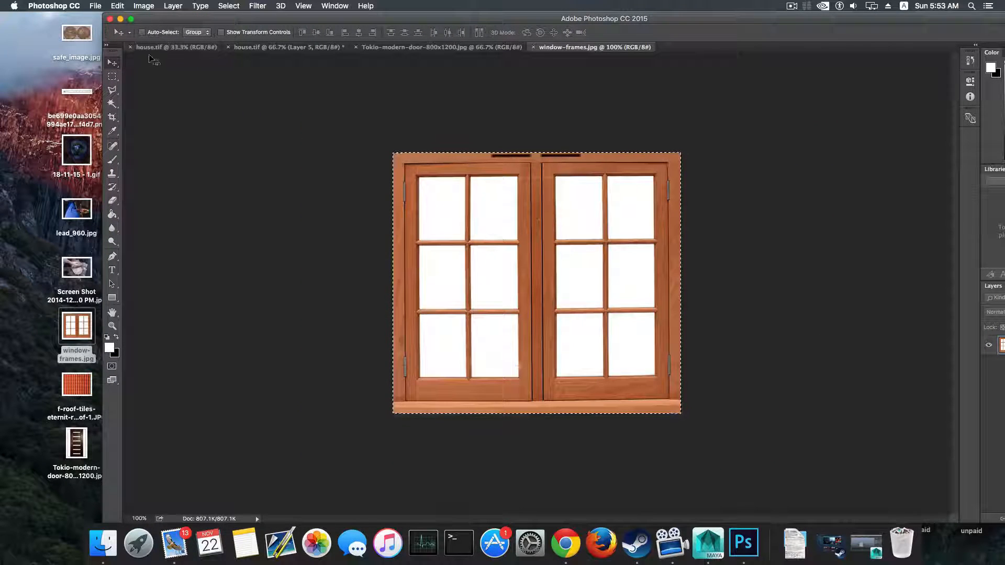
Paste the copied window image into the layered house.tif as a new layer.
left_click(189, 48)
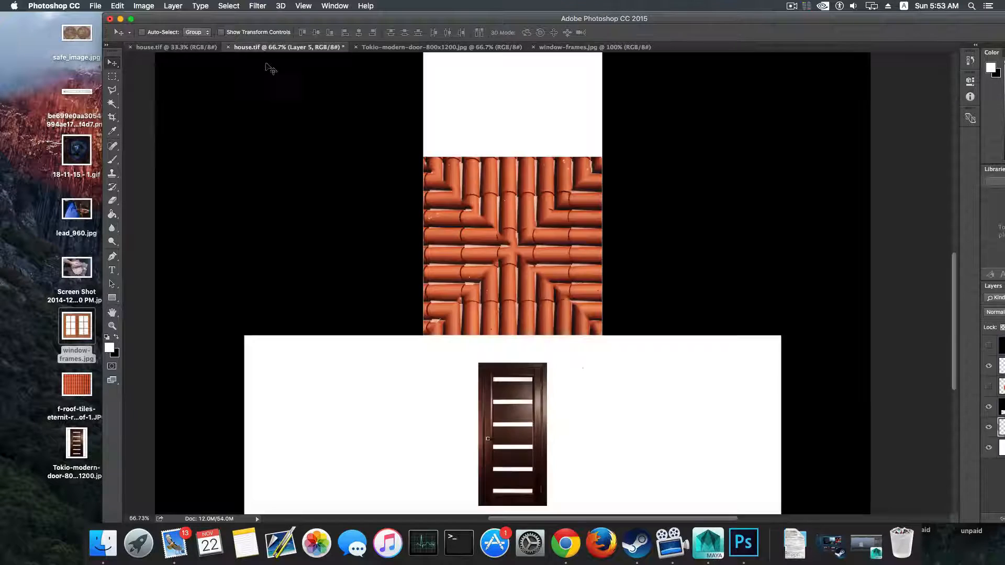
left_click(246, 48)
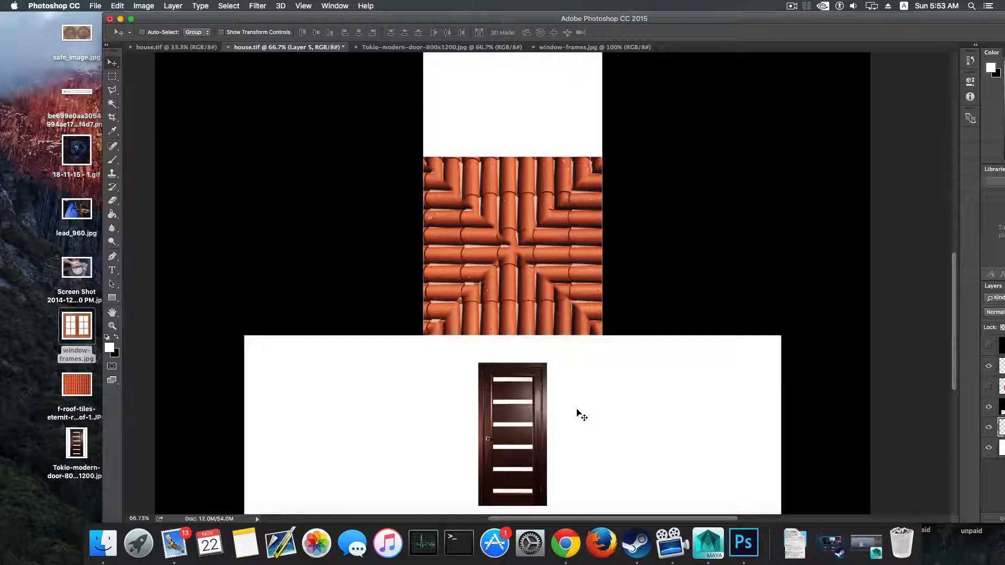
left_click(122, 6)
left_click(149, 102)
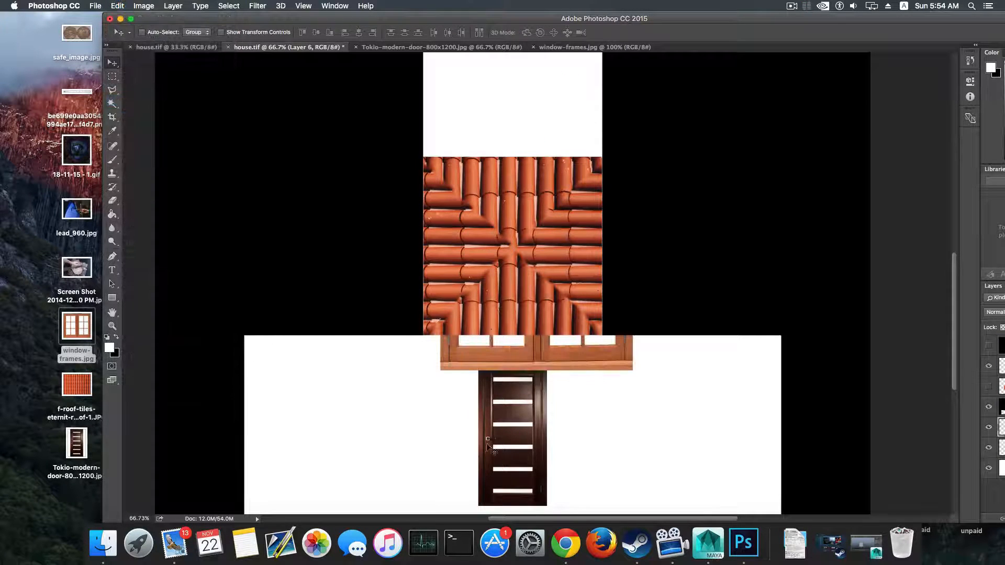
key("super+0")
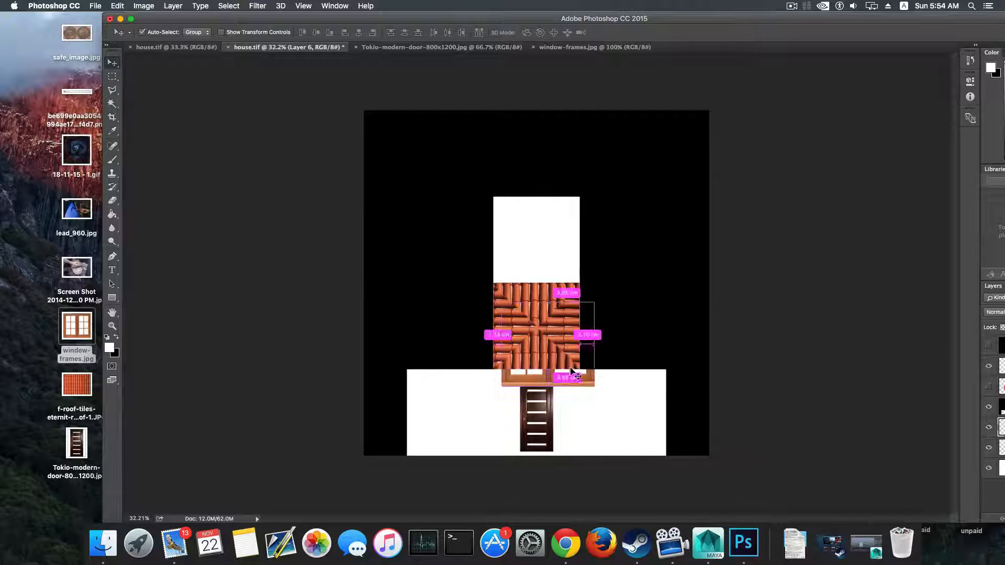
Scale the pasted window to about 47% on the wall section left of the door, and duplicate it onto the section right of it.
key("super+t")
left_click_drag(596, 299, 474, 381)
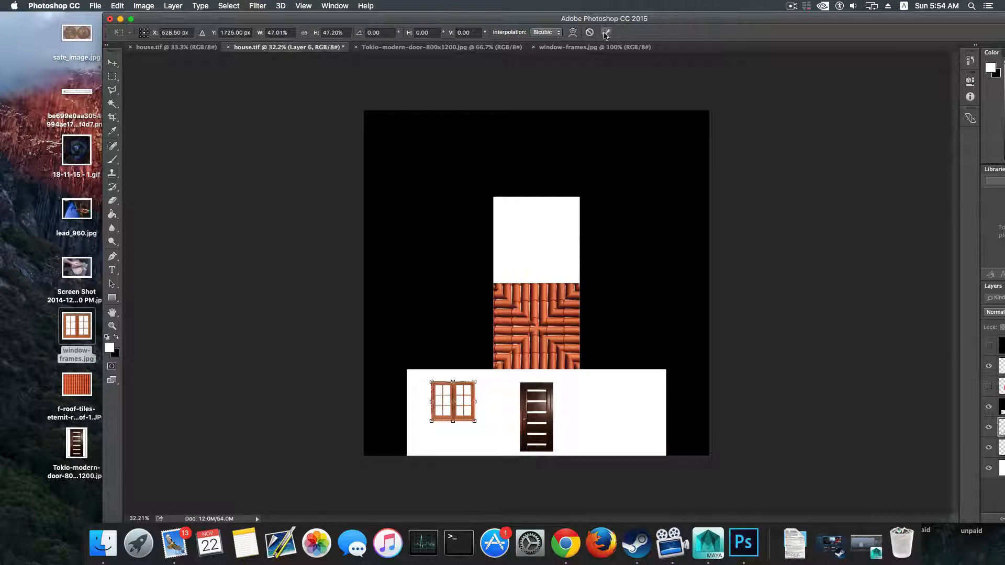
left_click(606, 32)
left_click_drag(462, 417, 627, 410)
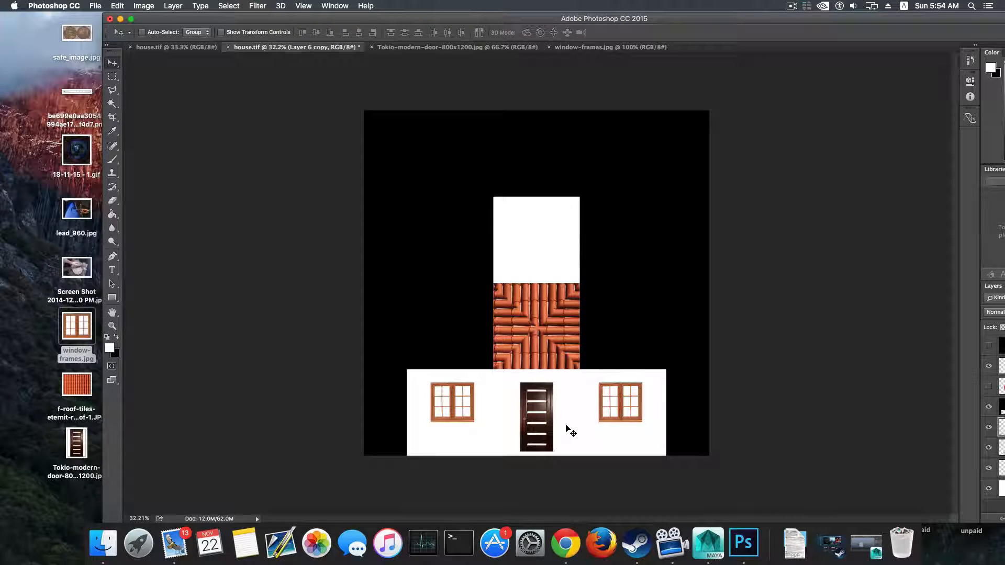
scroll(566, 427, "down", 1, "alt")
scroll(564, 426, "up", 2, "alt")
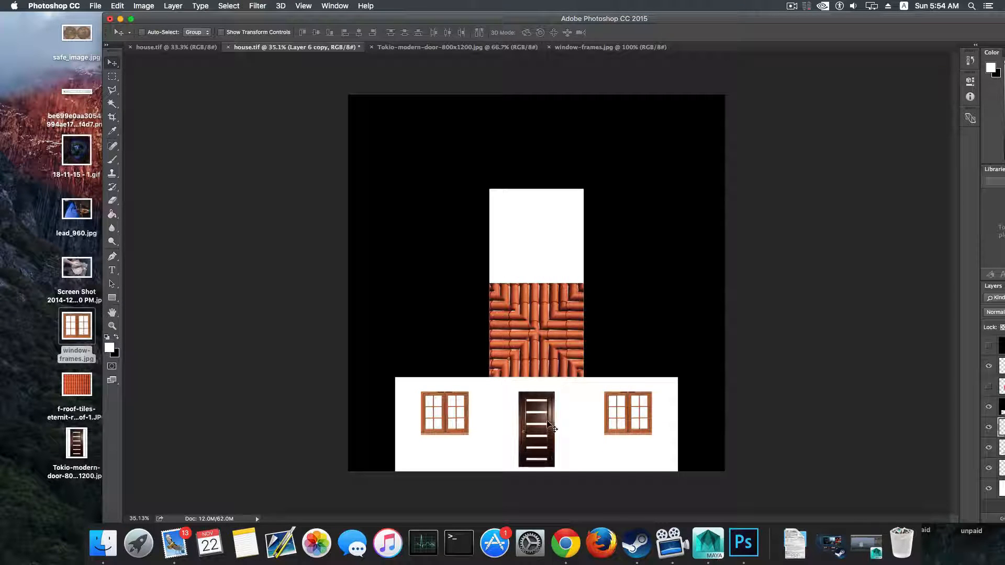
Move the door layer, Layer 5, down until the door meets the lower edge of the wall strip.
double_click(687, 20)
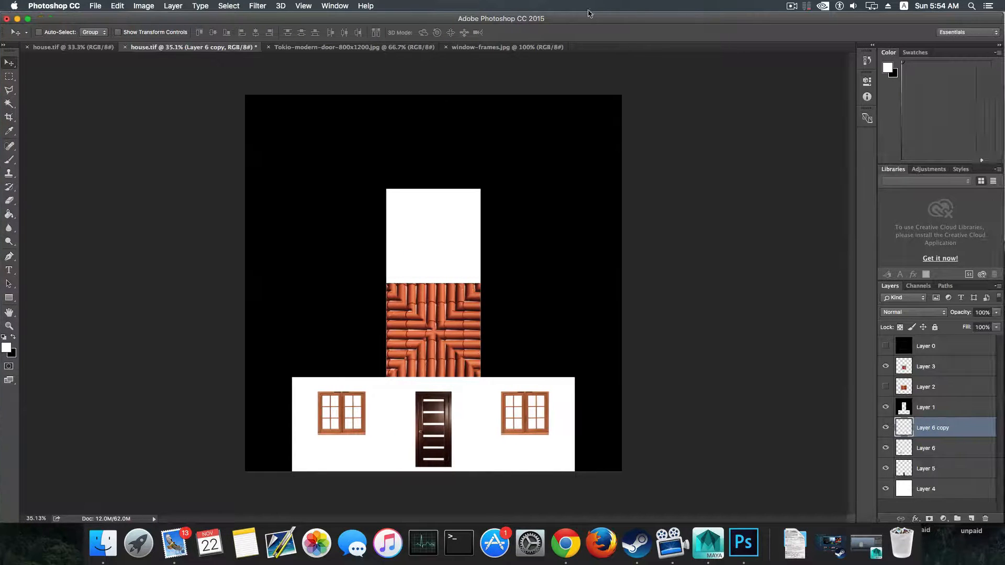
left_click(916, 474)
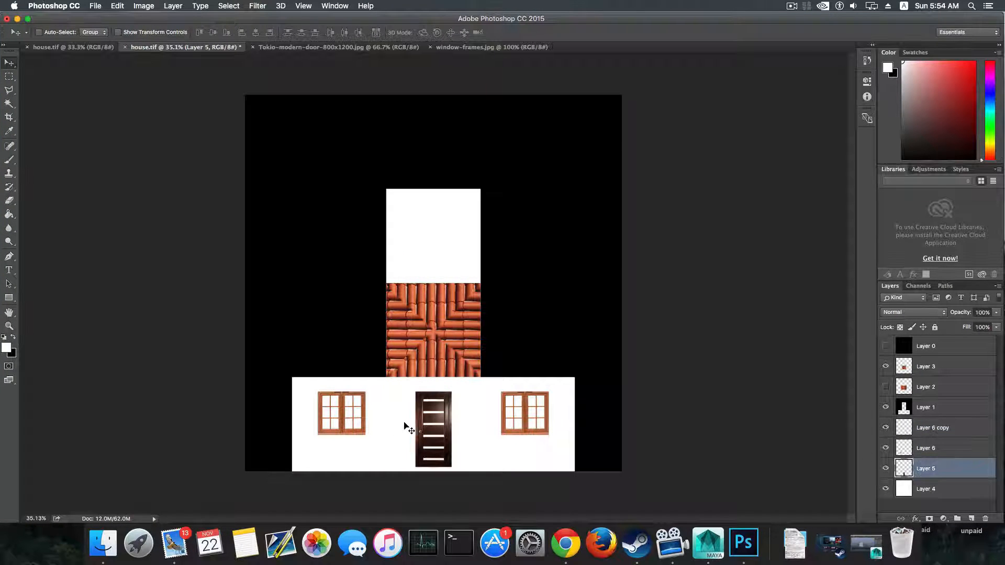
left_click_drag(432, 424, 434, 430)
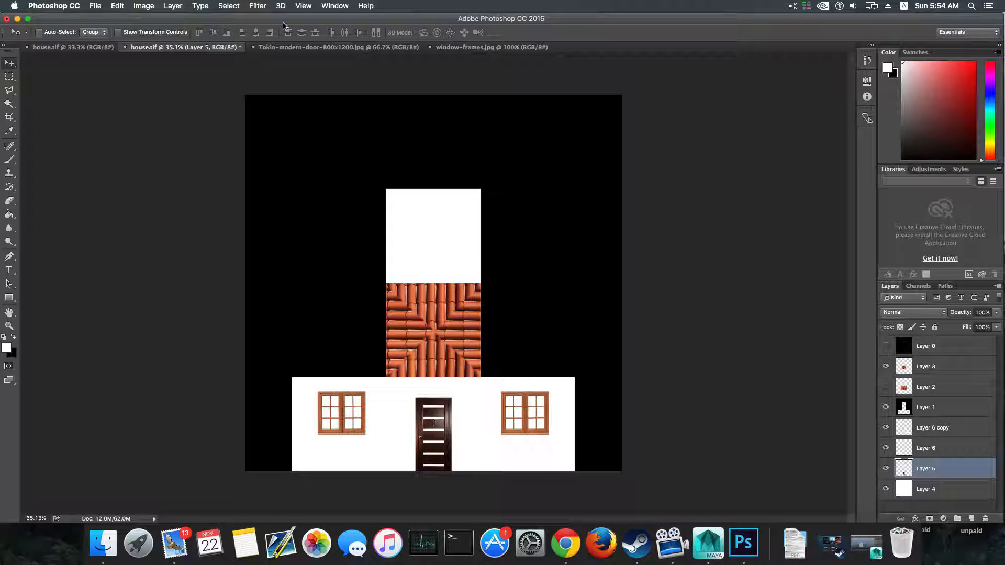
Save a PNG copy of the texture as house.png on the desktop with Smallest / Slow compression and no interlacing.
left_click_drag(105, 18, 125, 18)
left_click(95, 6)
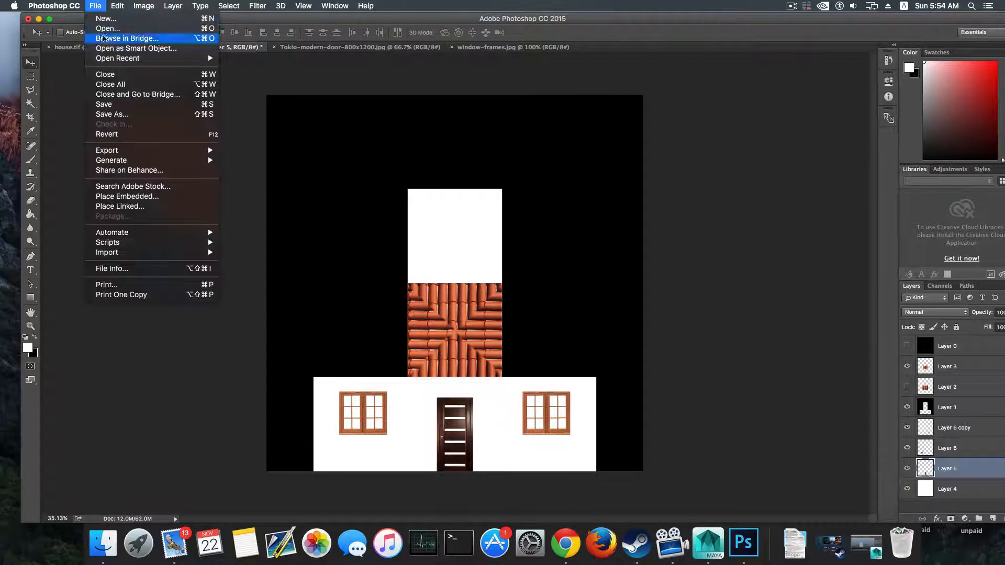
left_click(111, 114)
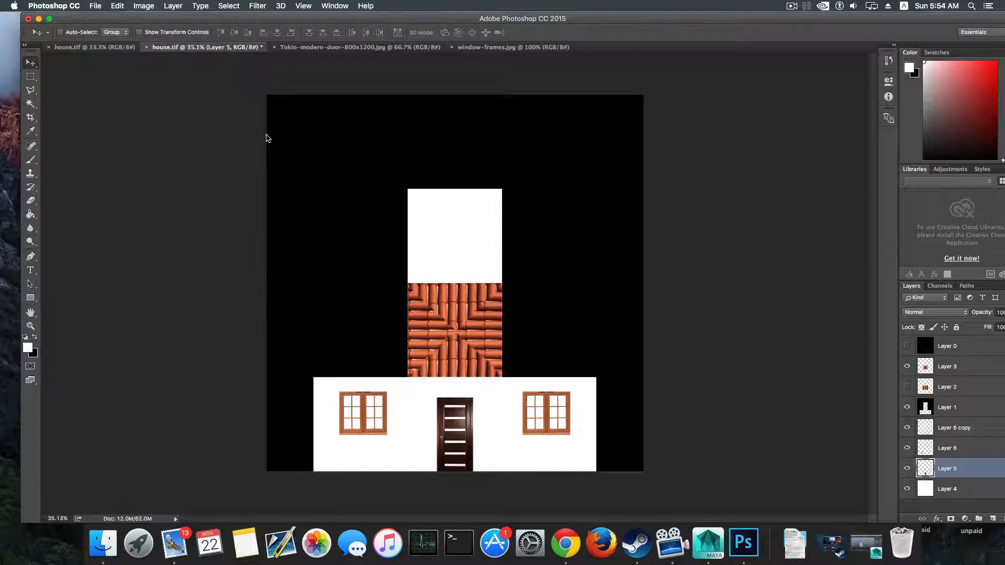
left_click(425, 366)
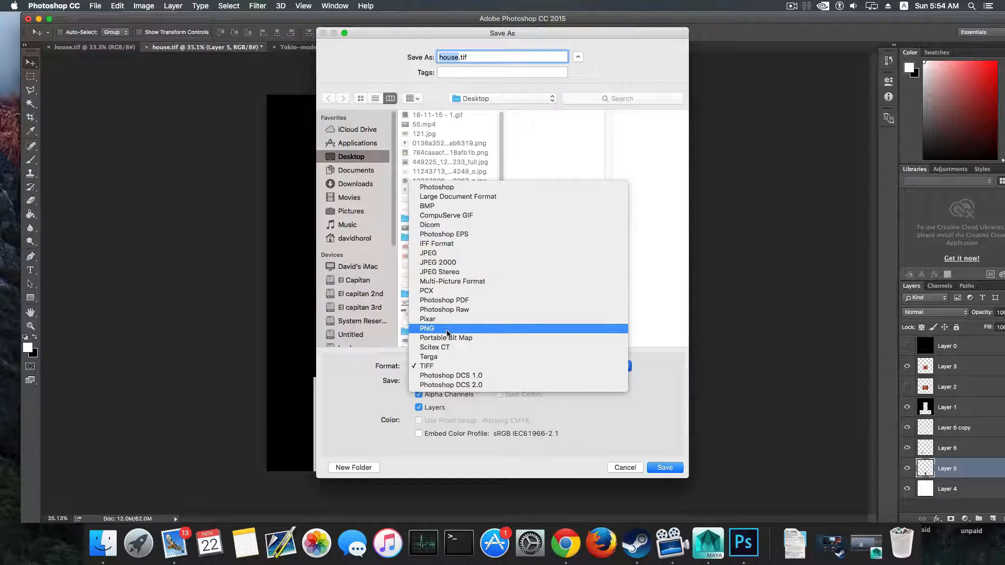
left_click(448, 328)
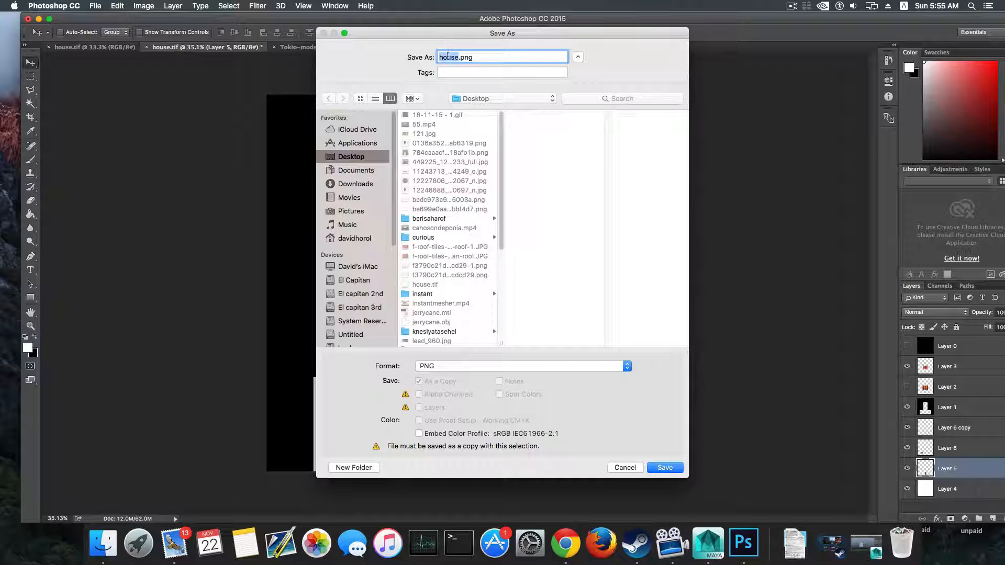
left_click(446, 57)
left_click_drag(443, 57, 450, 57)
left_click(666, 468)
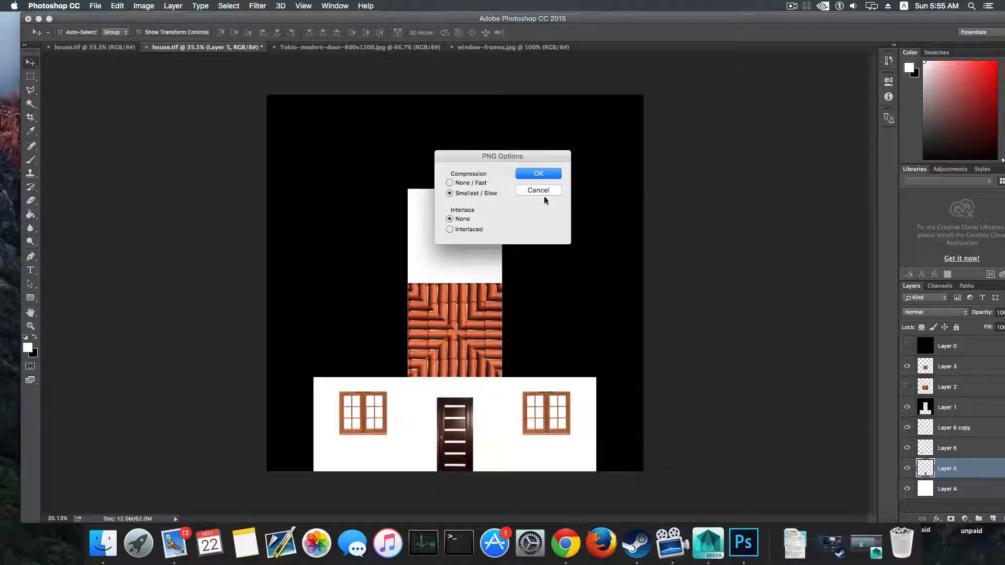
left_click(538, 174)
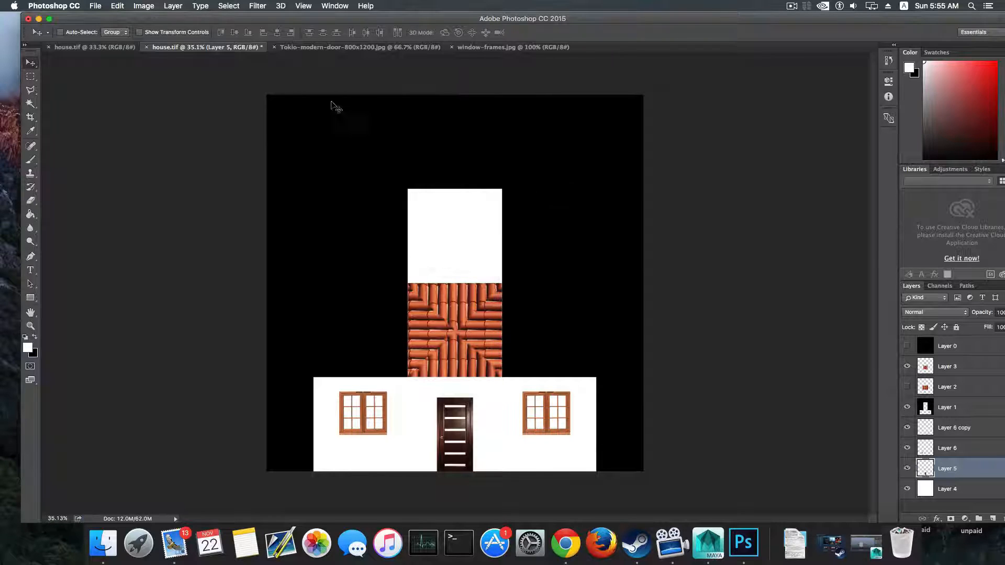
Toggle the UV snapshot Layer 0 and the roof tile Layer 2 on and off to compare the artwork with the UV layout.
left_click_drag(717, 12, 661, 13)
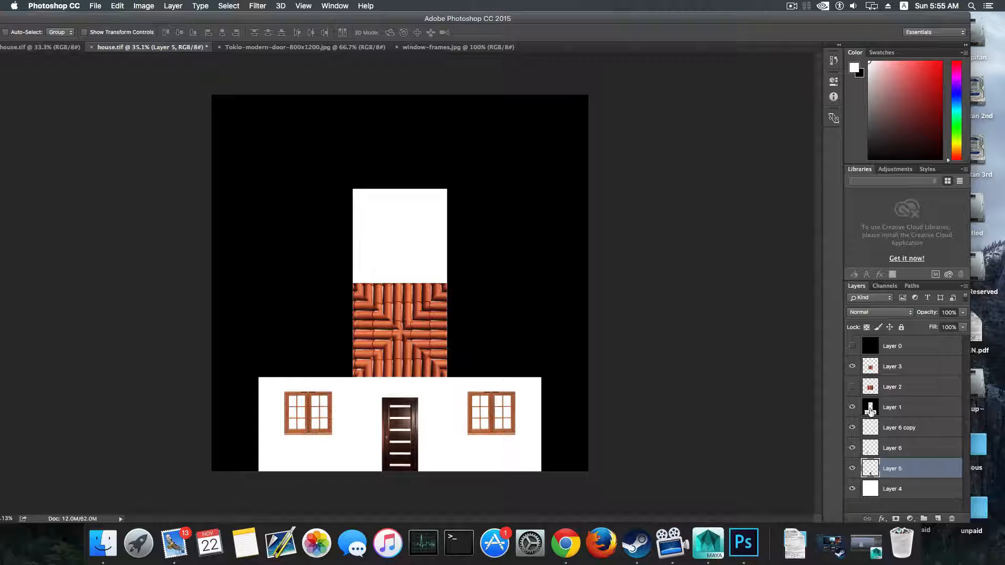
left_click(851, 346)
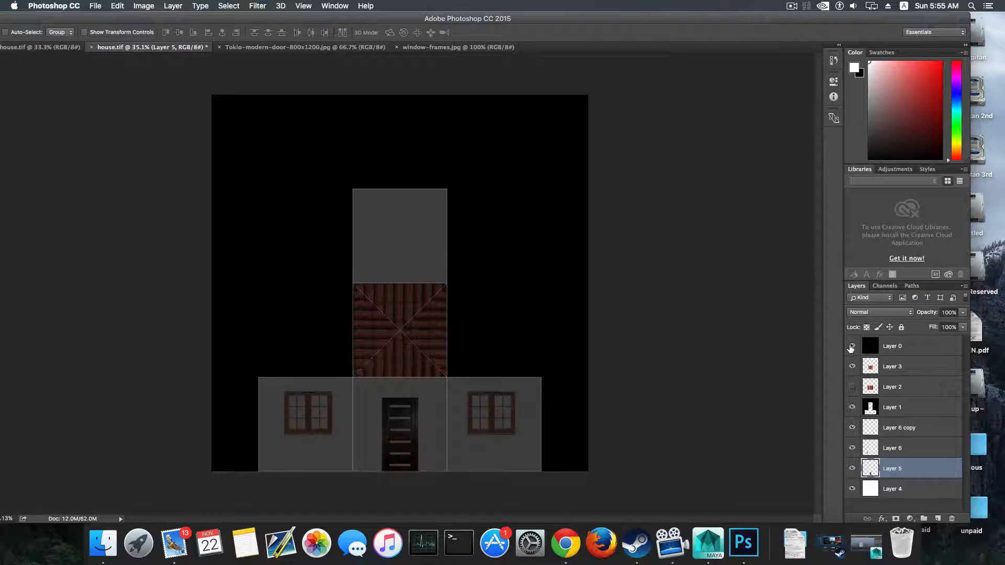
left_click(852, 346)
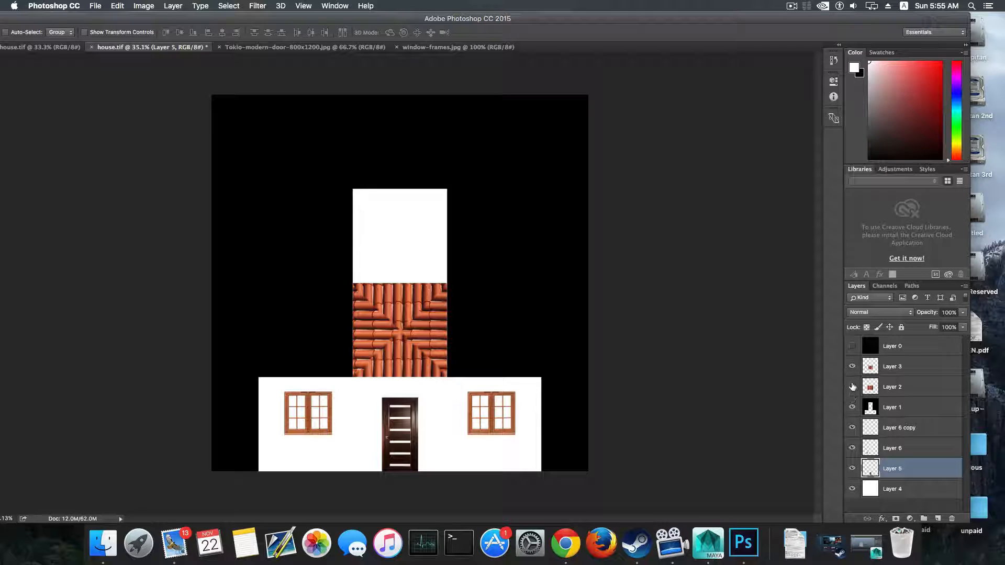
left_click(852, 387)
left_click(852, 386)
left_click(852, 346)
left_click(852, 347)
left_click_drag(357, 18, 382, 17)
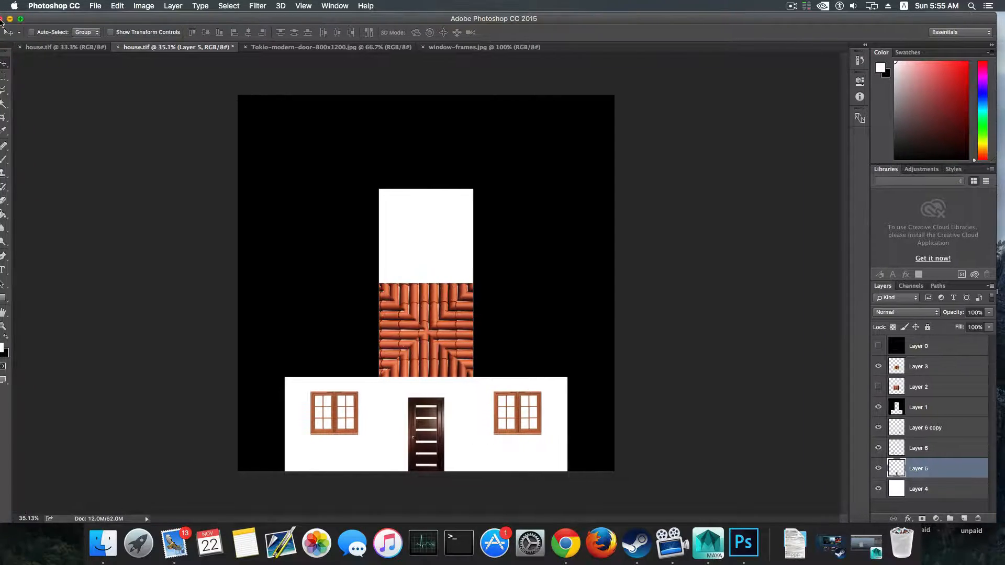
Switch to Maya and assign a new mental ray mia_material_x material to the house.
left_click(9, 19)
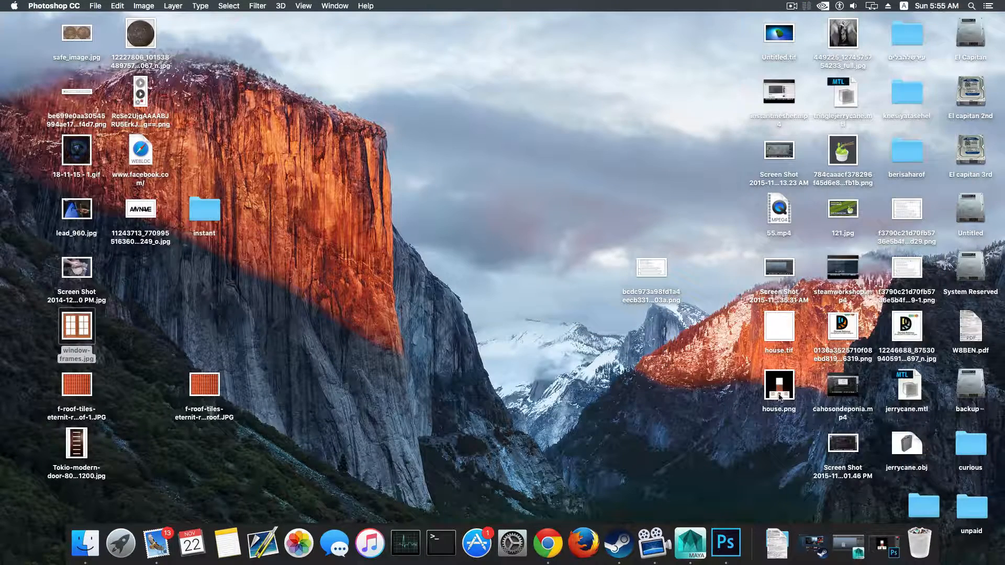
left_click(690, 542)
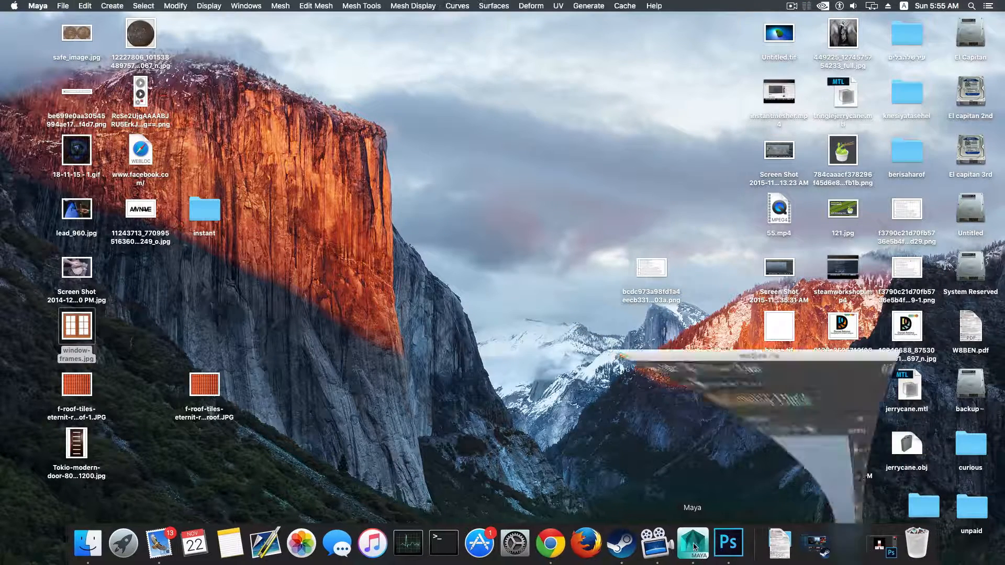
left_click_drag(333, 291, 363, 263, "alt")
right_click_drag(363, 252, 380, 511)
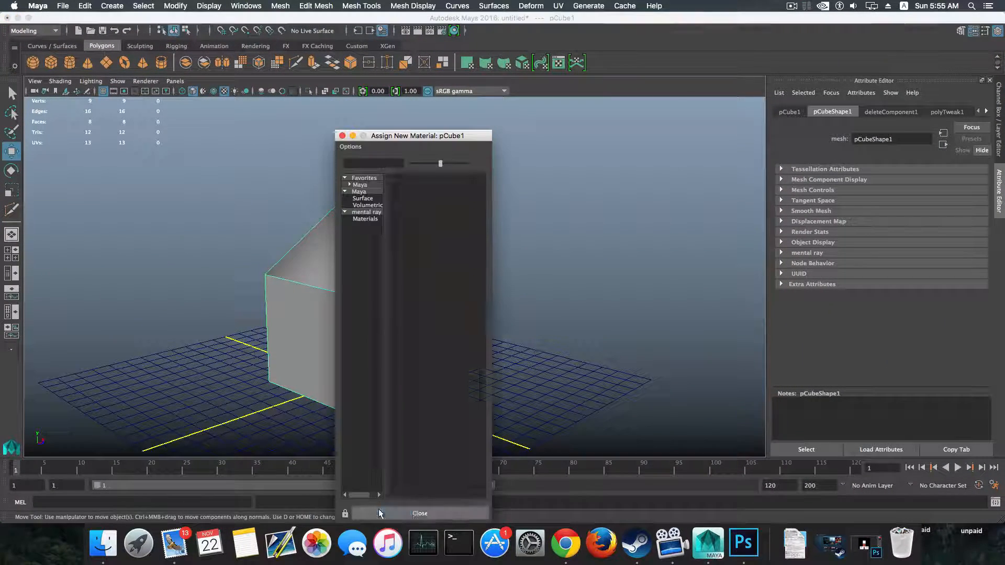
left_click(368, 212)
left_click(422, 244)
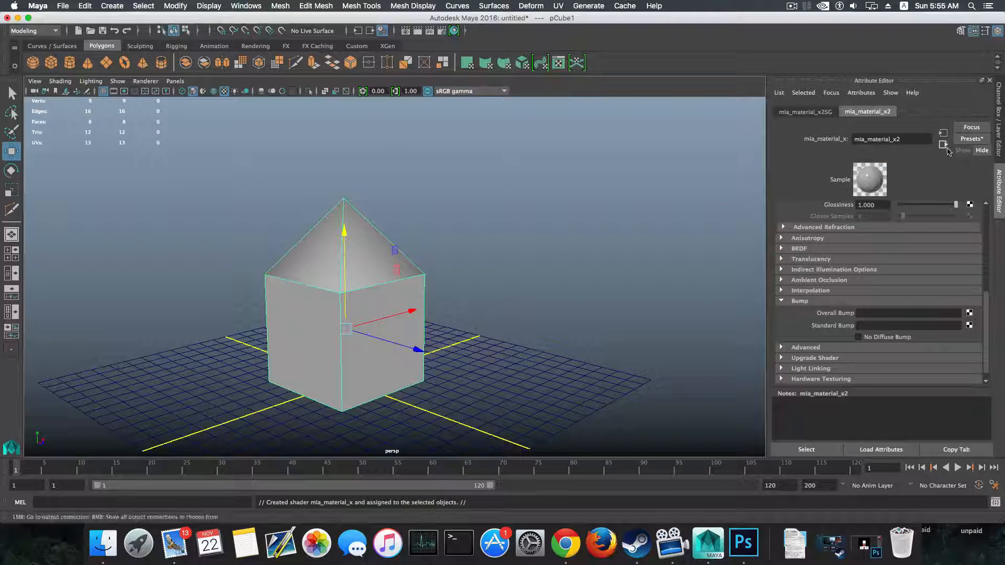
Map a File texture to the new material's diffuse color.
scroll(962, 240, "up", 4)
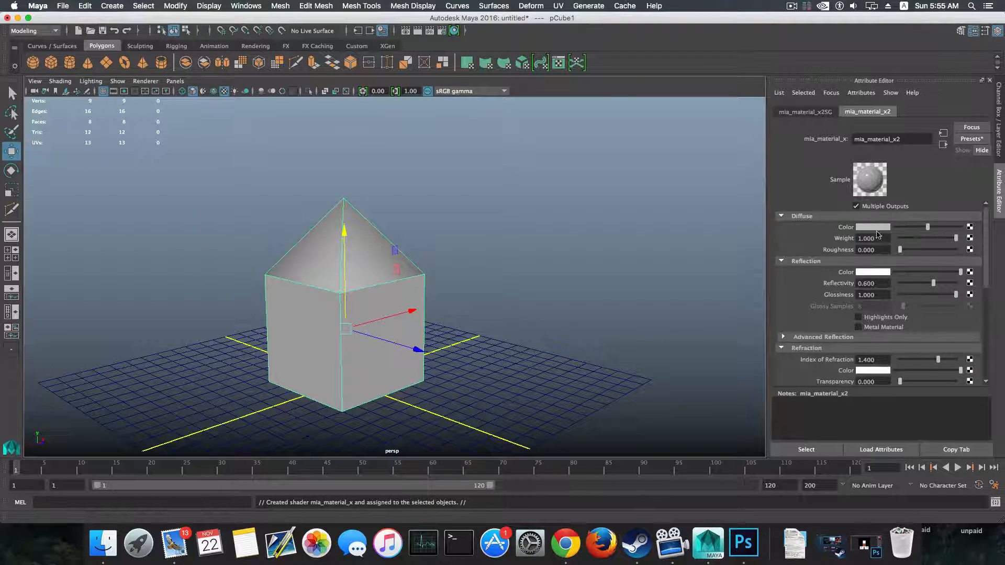
left_click(970, 228)
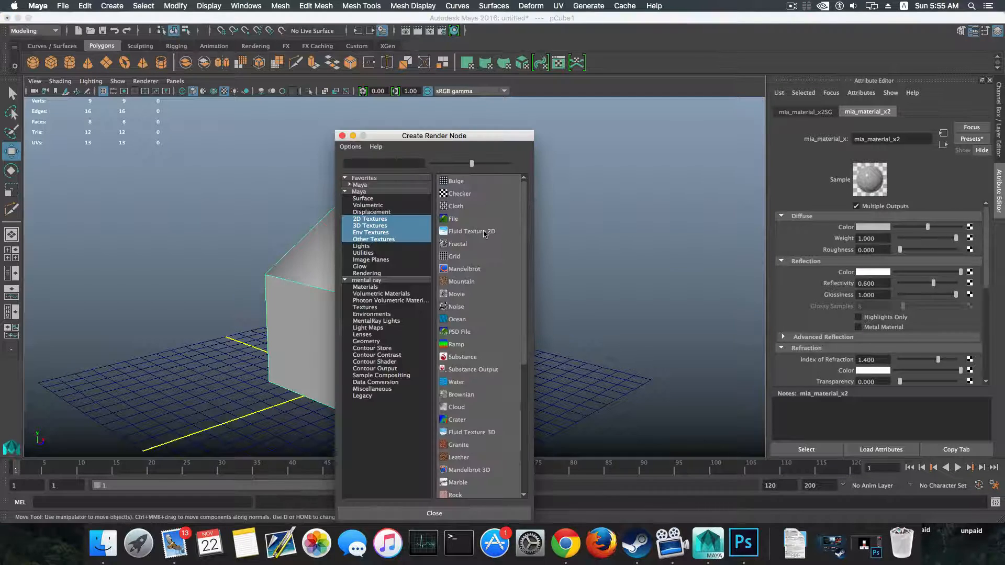
left_click(471, 219)
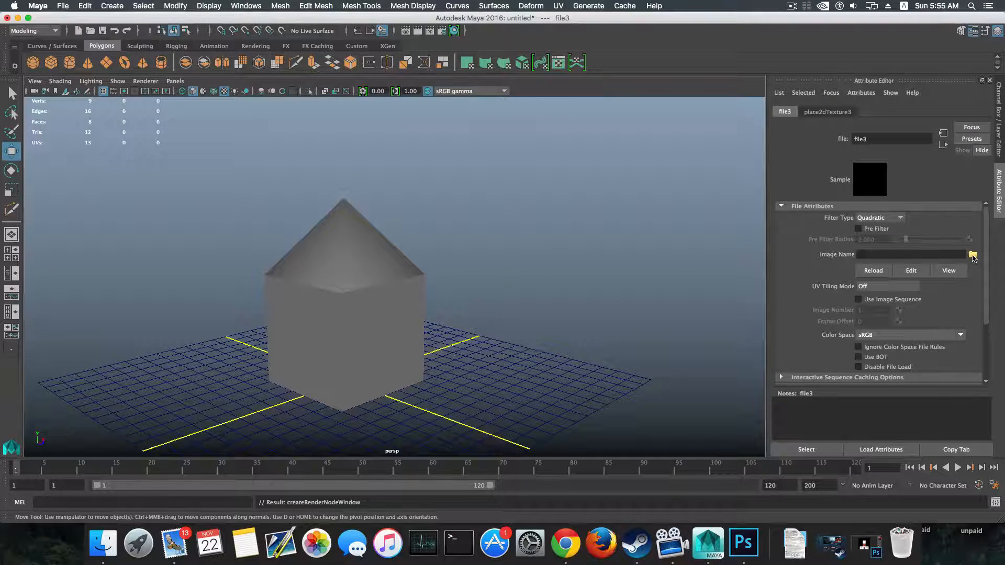
Load house.png from the desktop as the file texture's image.
left_click(972, 255)
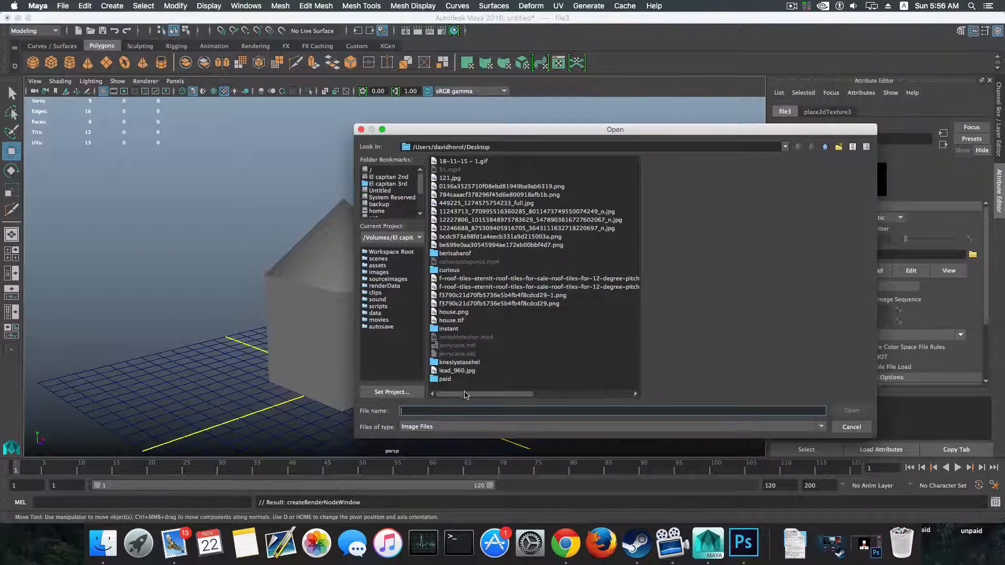
scroll(535, 391, "down", 10)
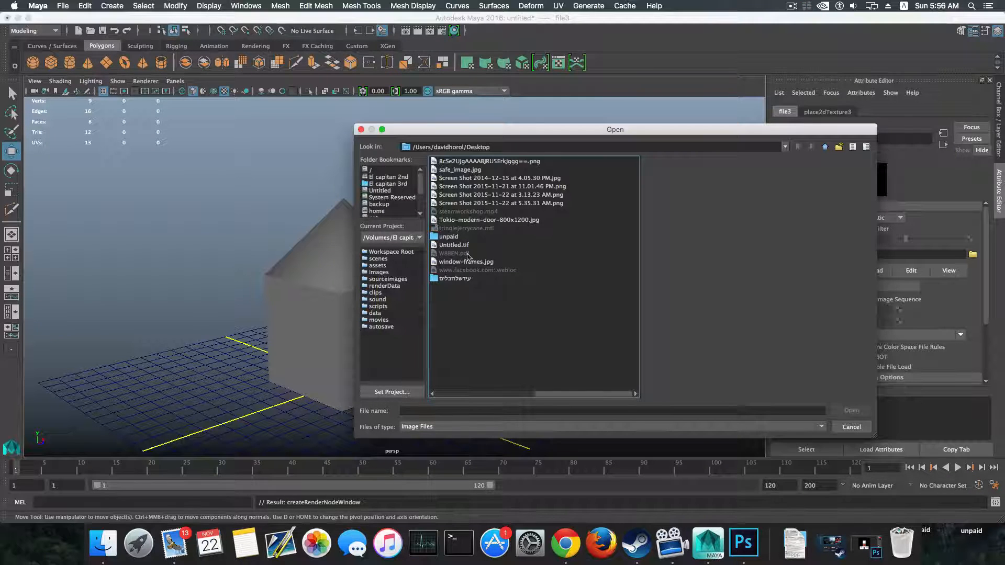
scroll(497, 390, "up", 10)
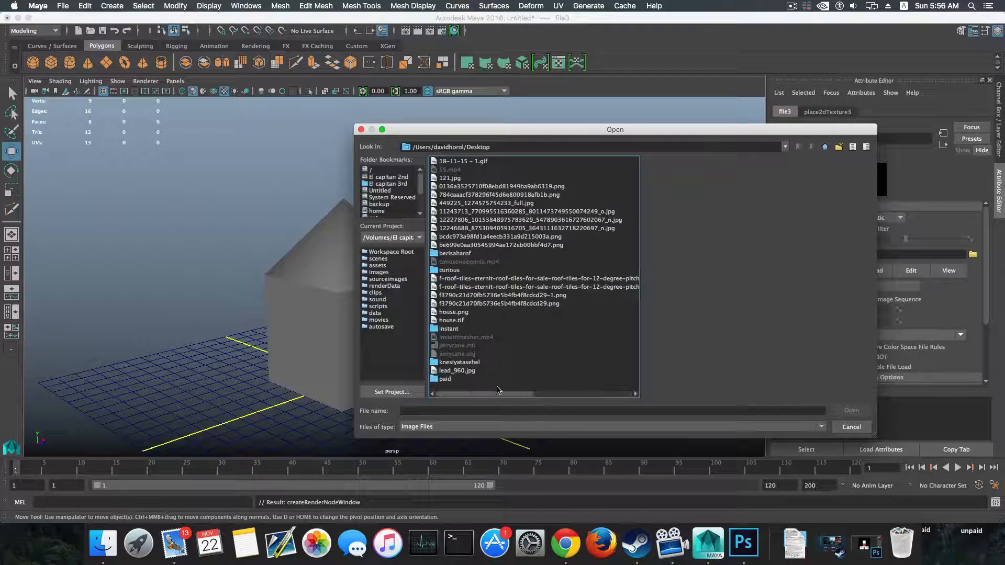
left_click(450, 313)
left_click(851, 411)
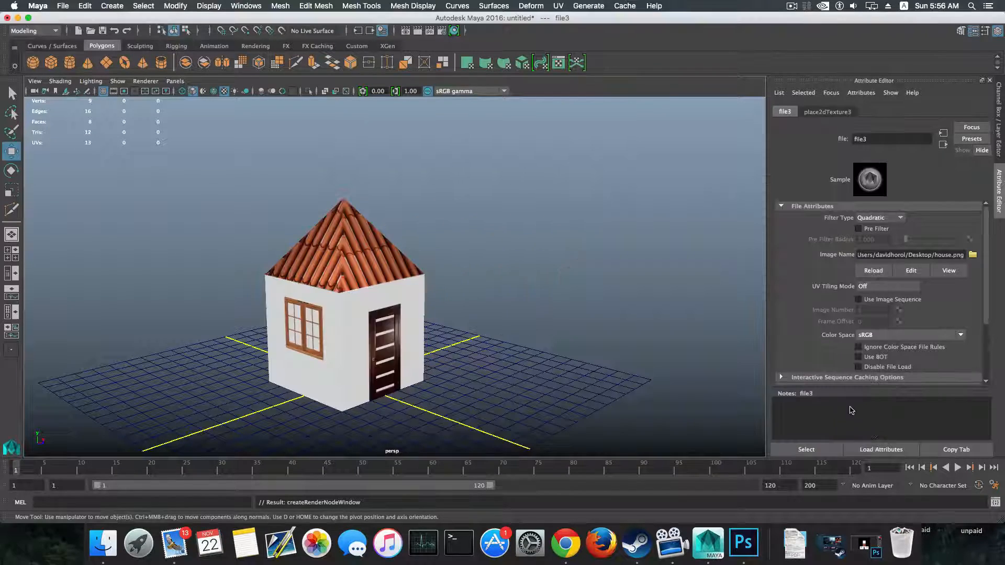
Examine the textured house up close and from several sides, including the roof tile seams, windows and door.
left_click_drag(441, 322, 376, 280, "alt")
scroll(377, 280, "up", 8)
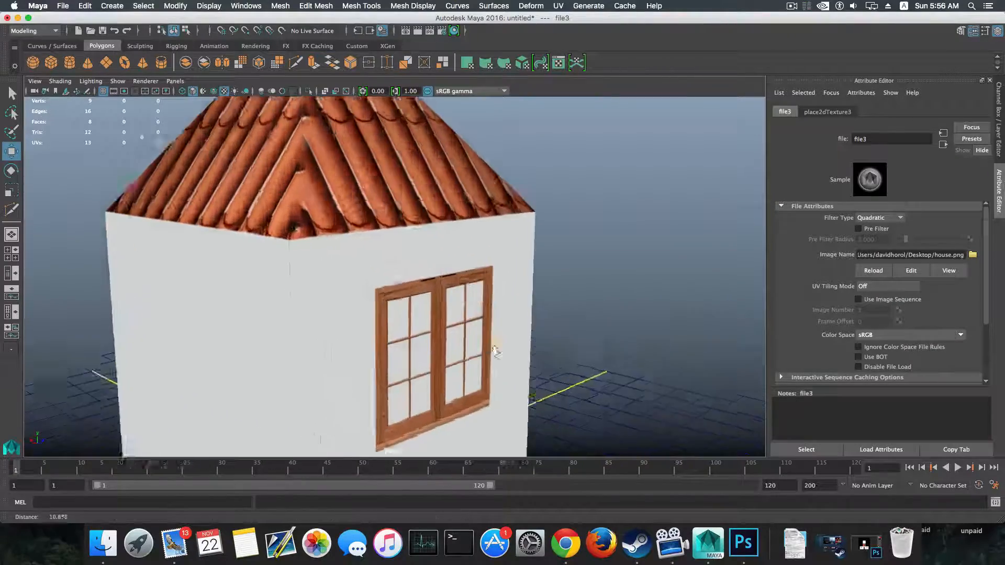
middle_click_drag(330, 280, 394, 283, "alt")
left_click_drag(394, 282, 368, 286, "alt")
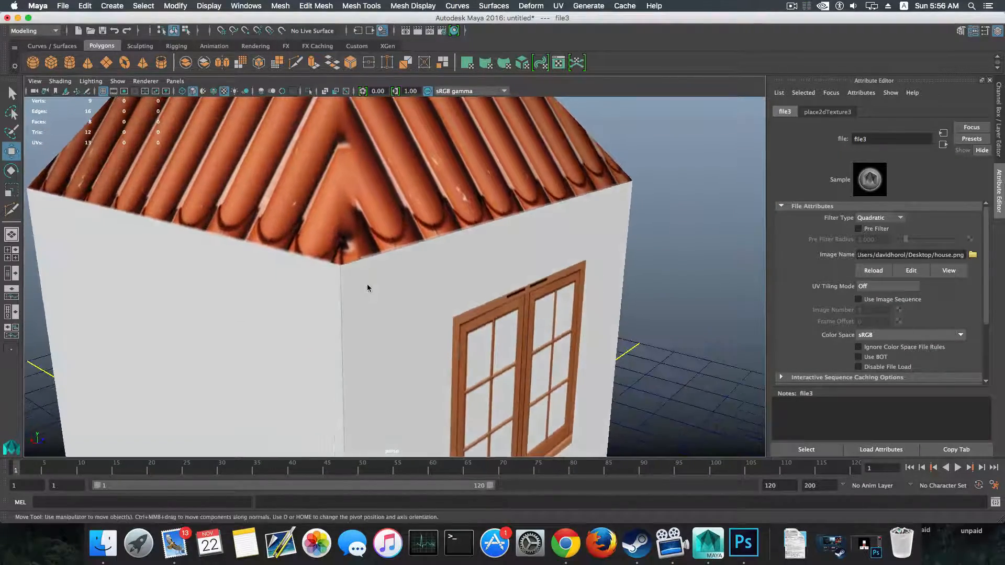
right_click_drag(367, 286, 254, 289, "alt")
left_click_drag(253, 289, 435, 344, "alt")
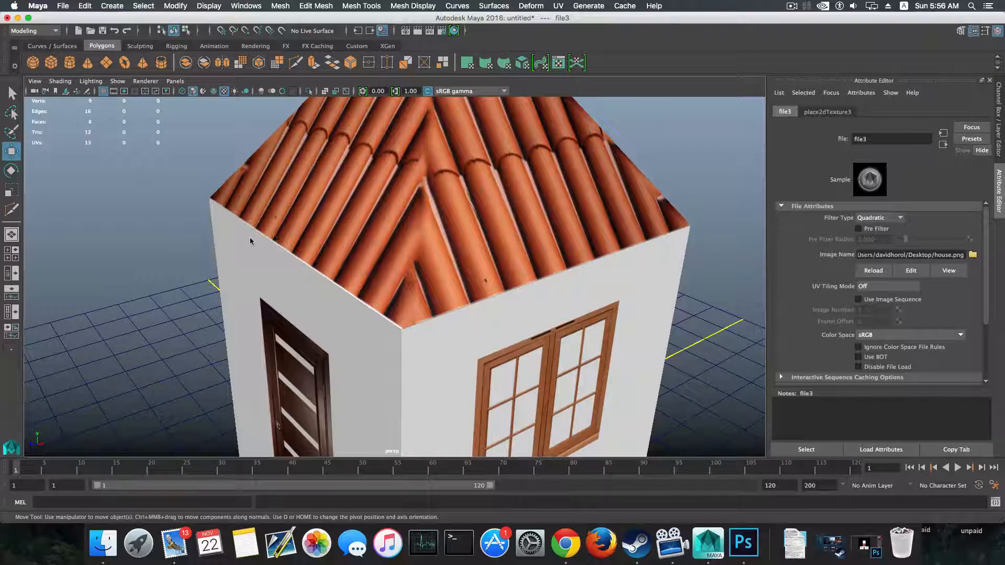
left_click_drag(439, 334, 496, 304, "alt")
left_click_drag(345, 216, 463, 236, "alt")
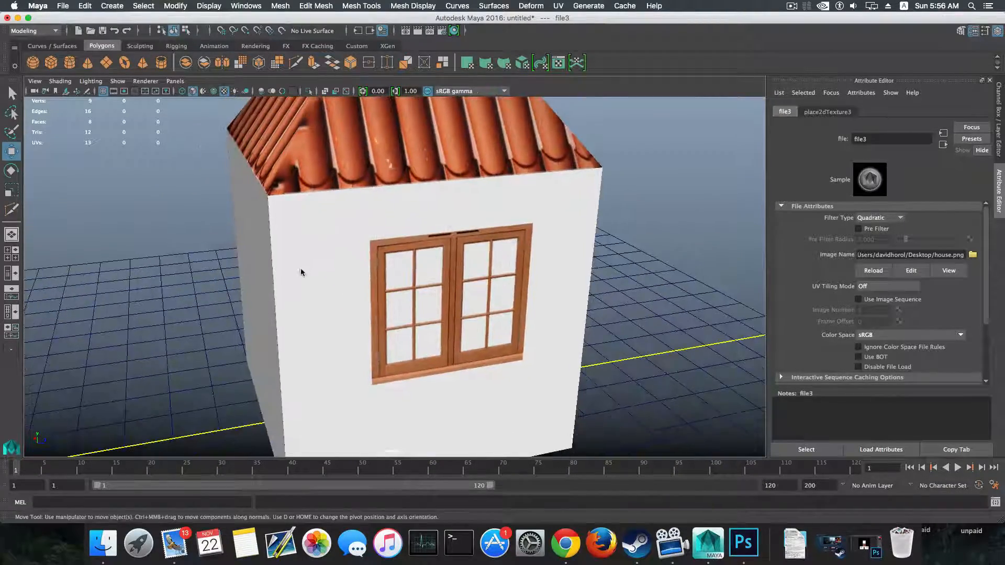
left_click_drag(301, 272, 429, 362, "alt")
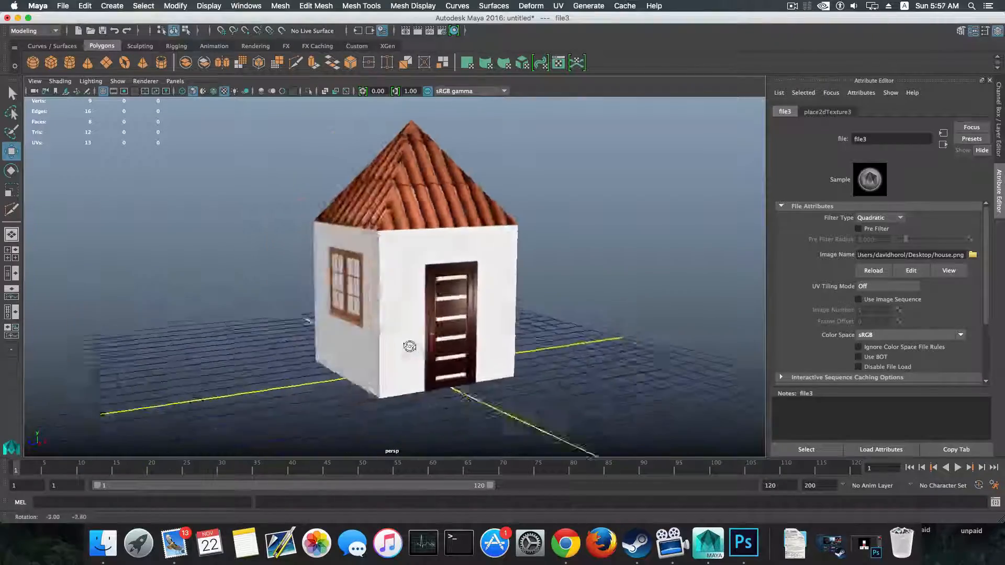
mouse_move(410, 346)
left_mouse_down("alt")
mouse_move(441, 340)
mouse_move(328, 341)
mouse_move(427, 346)
left_mouse_up("alt")
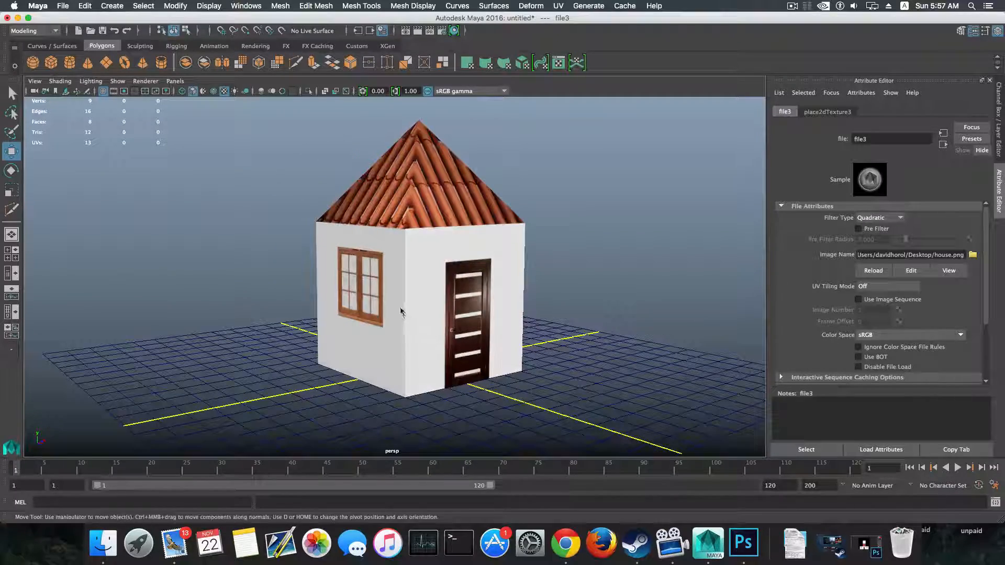
left_click_drag(400, 312, 347, 328, "alt")
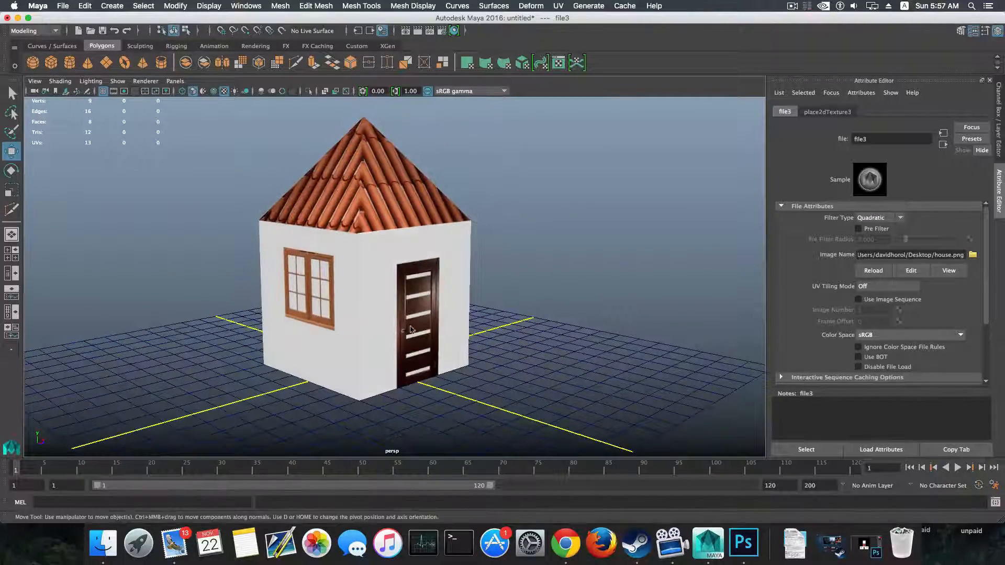
left_click_drag(398, 373, 367, 359, "alt")
left_click_drag(321, 316, 399, 348, "alt")
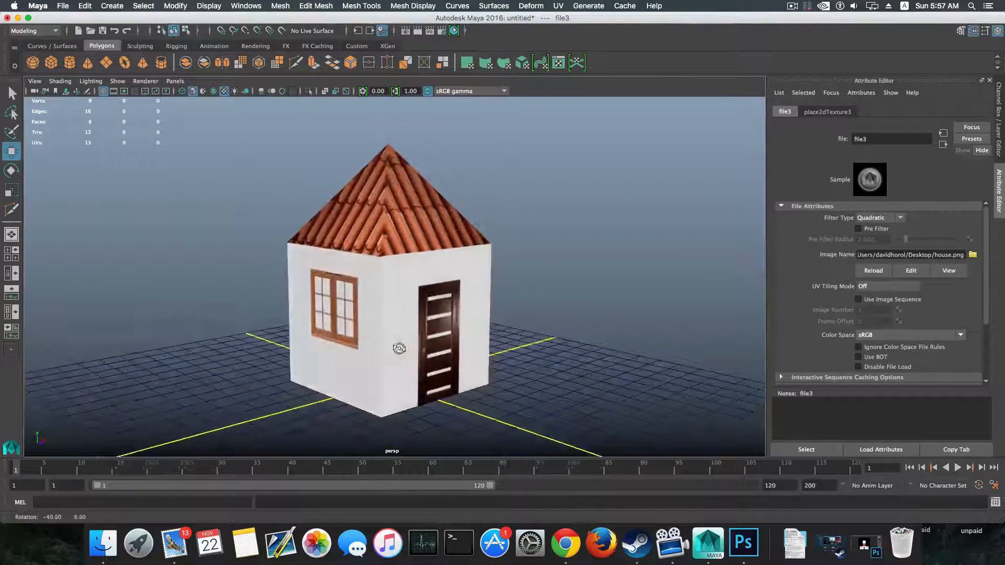